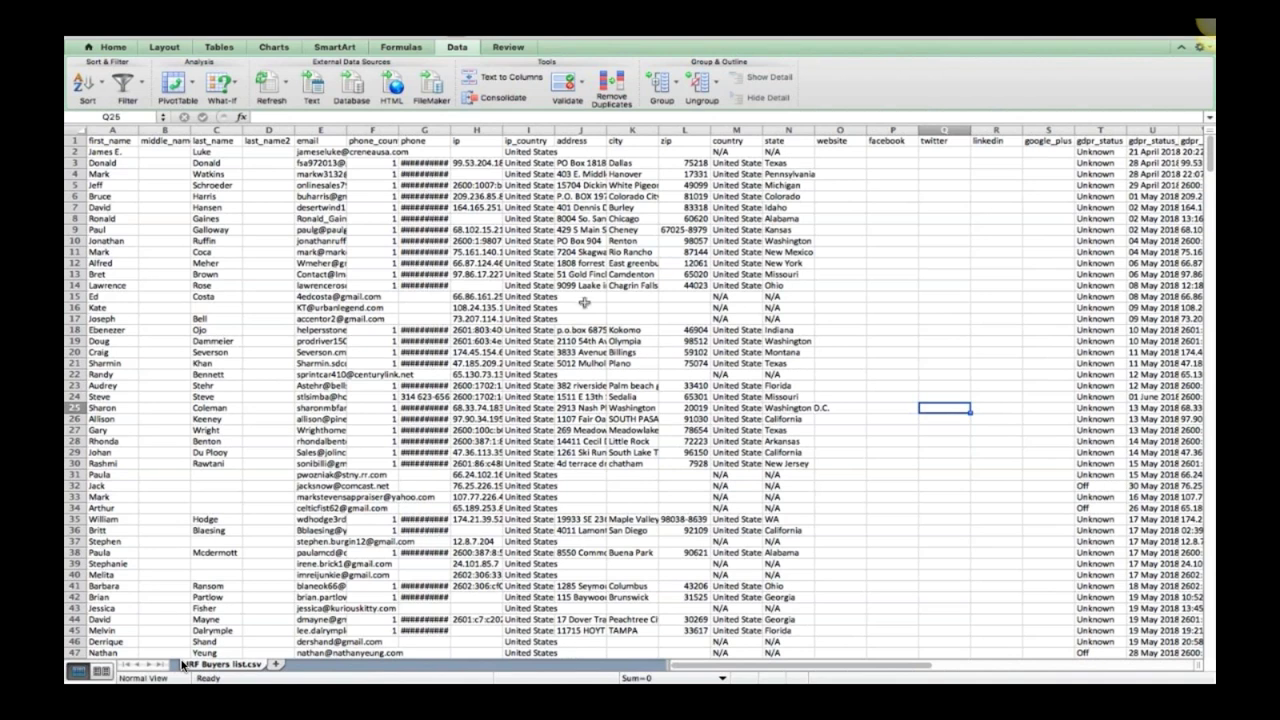
# - Look through the whole buyers list down to its last record, checking the country, phone and address columns for gaps
pyautogui.scroll(-5, 574, 299)
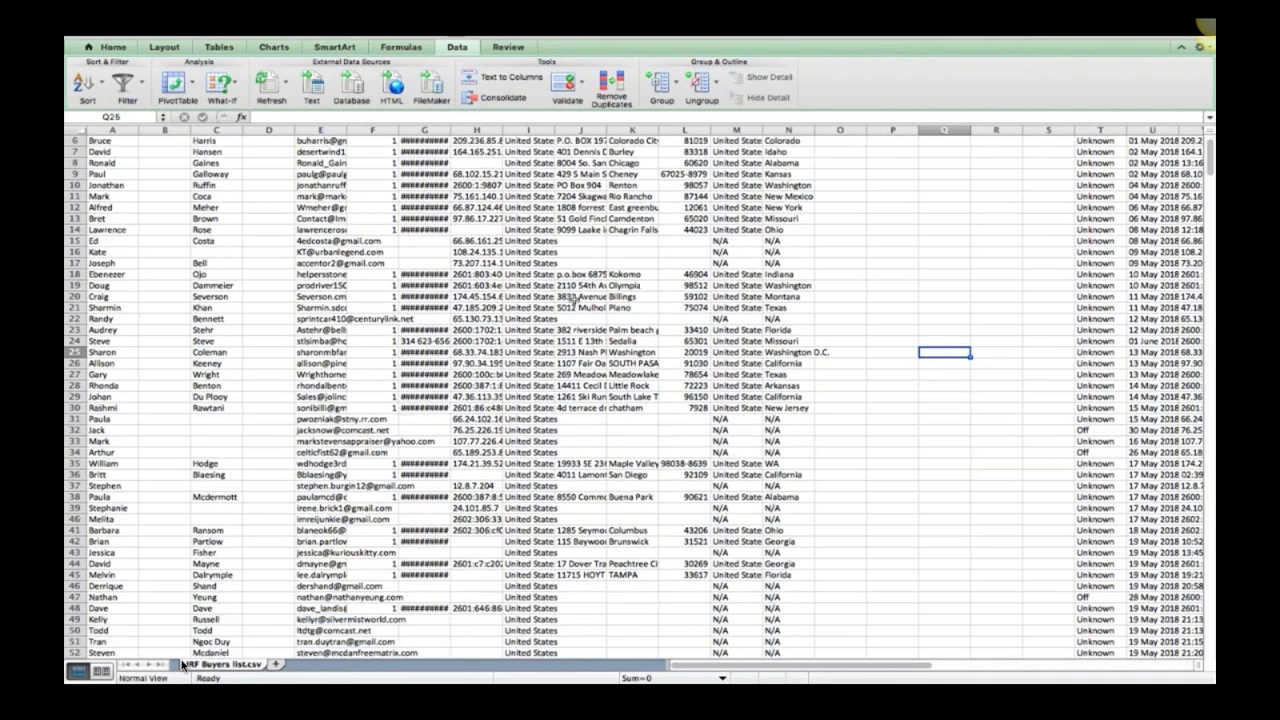
pyautogui.scroll(-10, 574, 299)
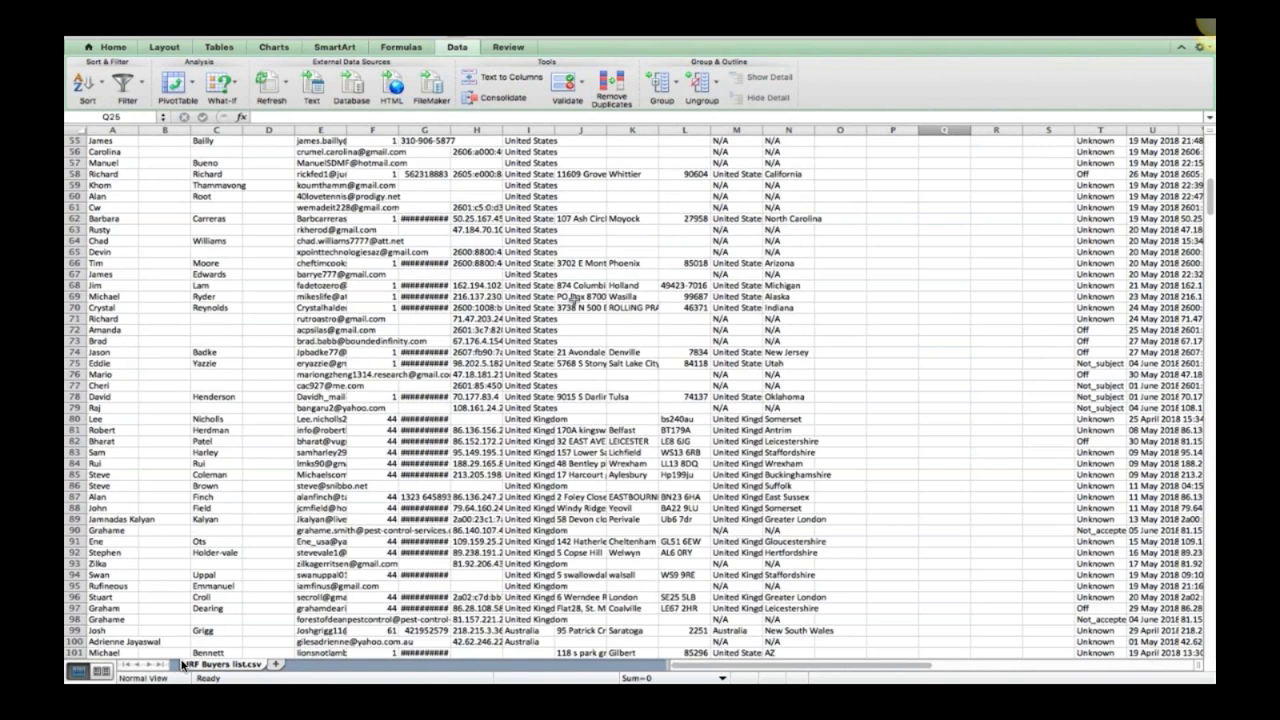
pyautogui.scroll(-12, 574, 298)
pyautogui.scroll(-6, 183, 665)
pyautogui.scroll(15, 183, 665)
pyautogui.scroll(18, 183, 665)
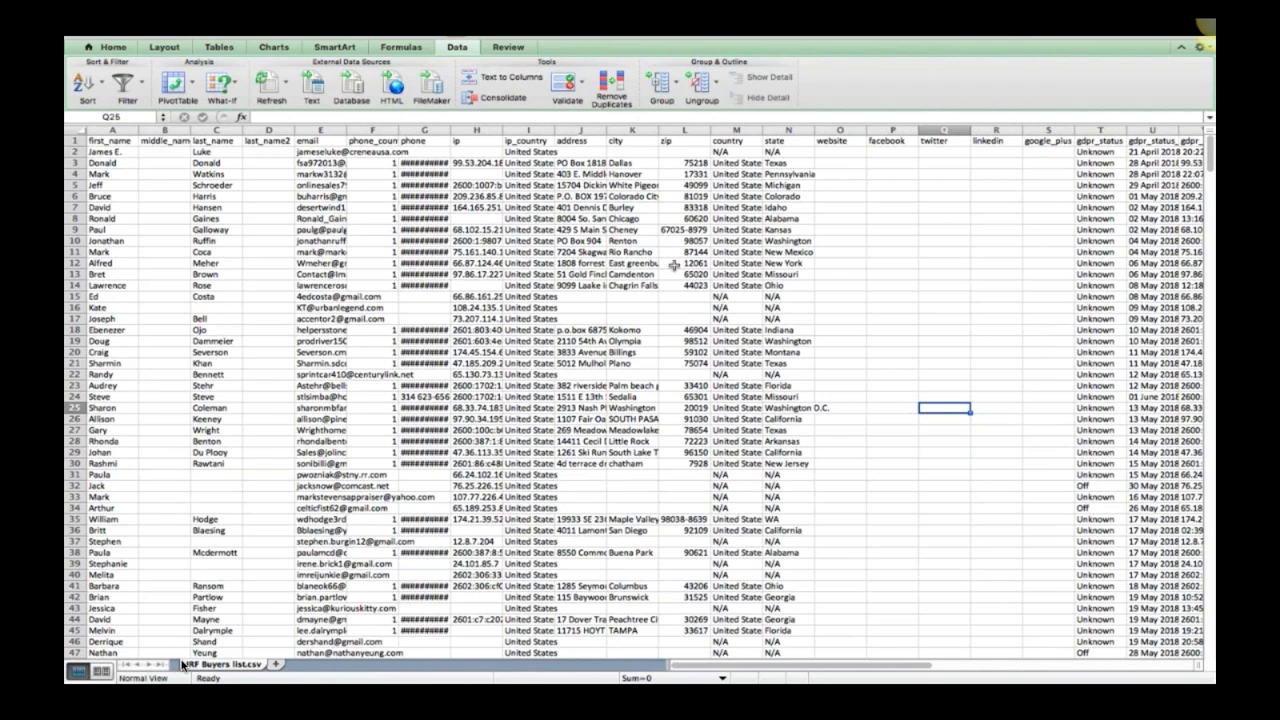
pyautogui.scroll(-3, 674, 265)
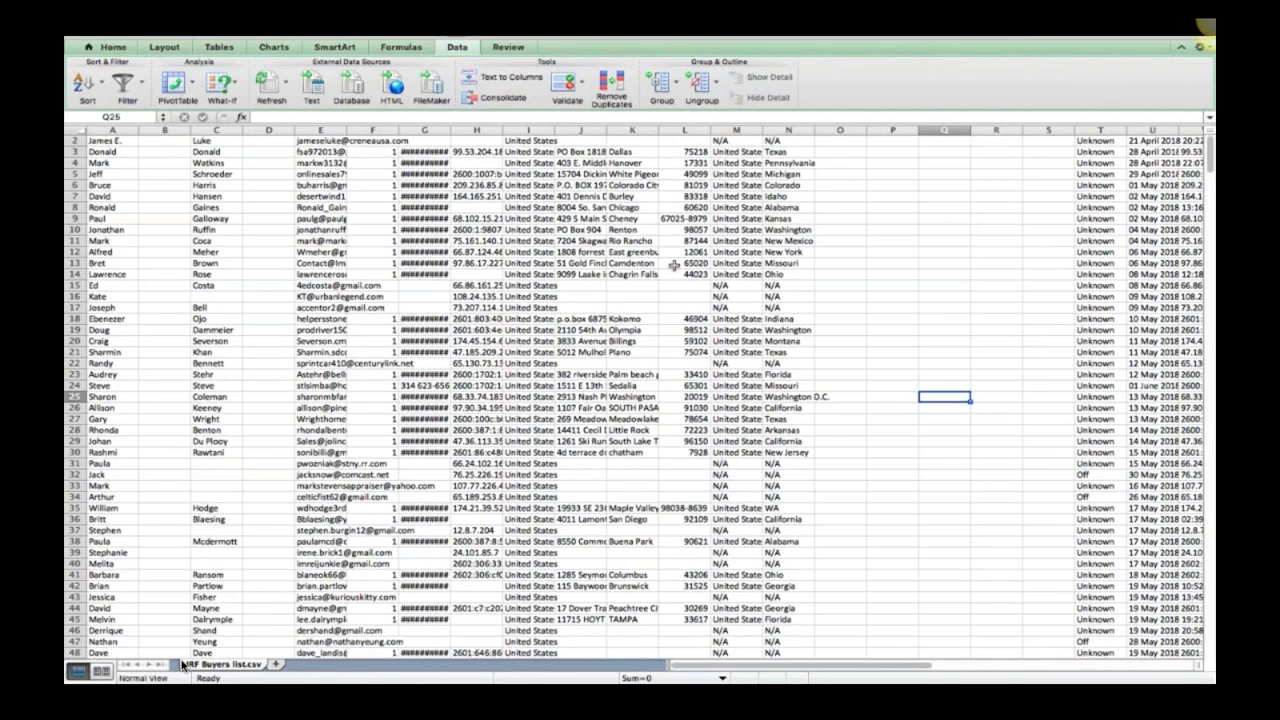
pyautogui.scroll(-9, 674, 265)
pyautogui.scroll(-20, 674, 265)
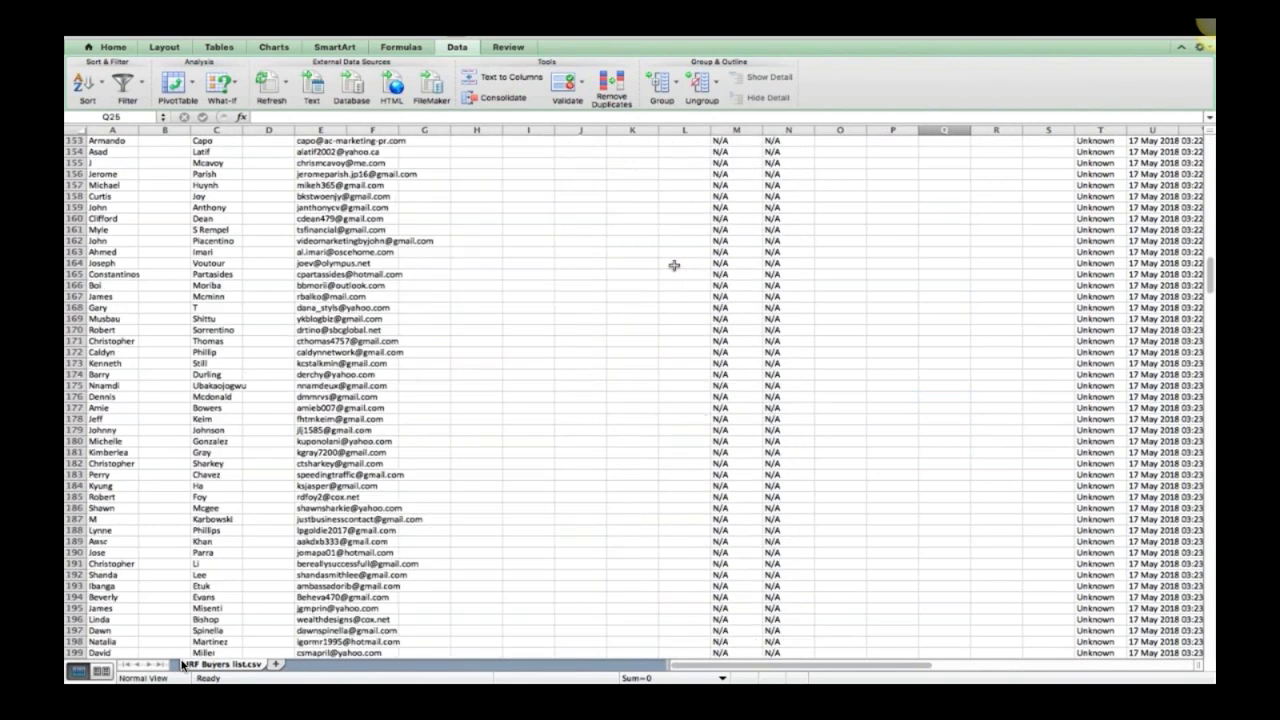
pyautogui.scroll(-20, 674, 265)
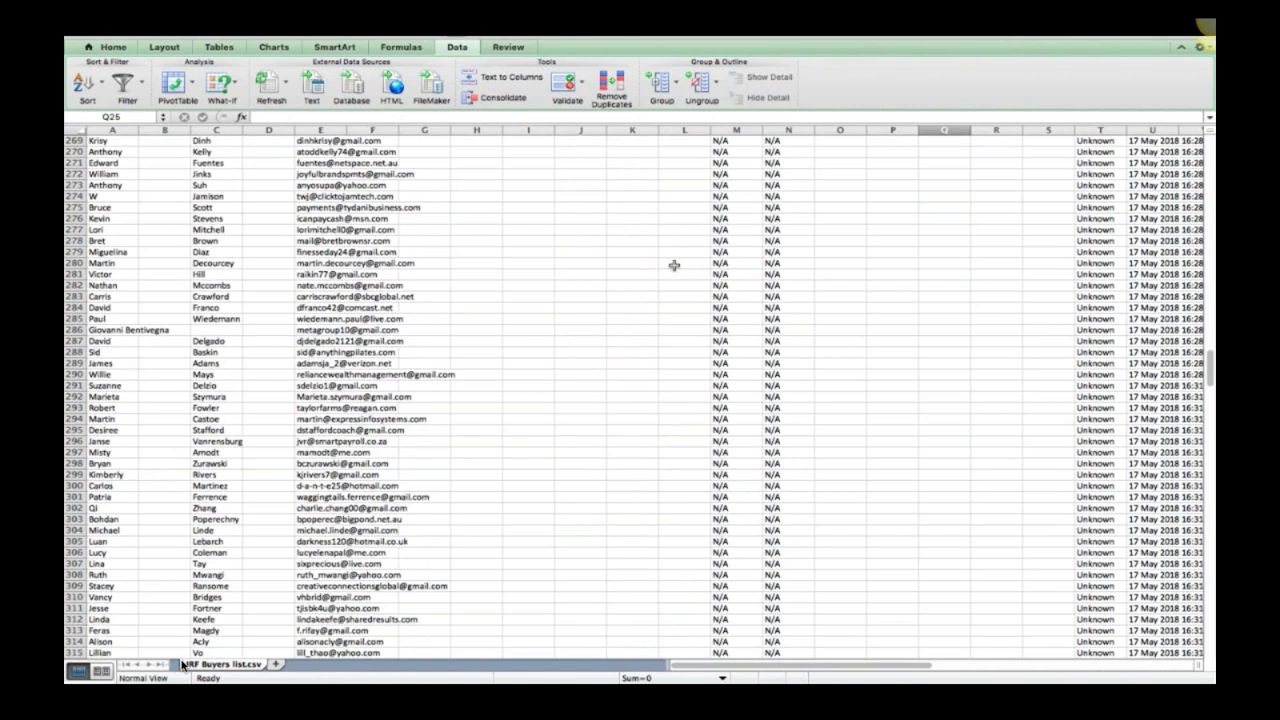
pyautogui.scroll(-20, 674, 265)
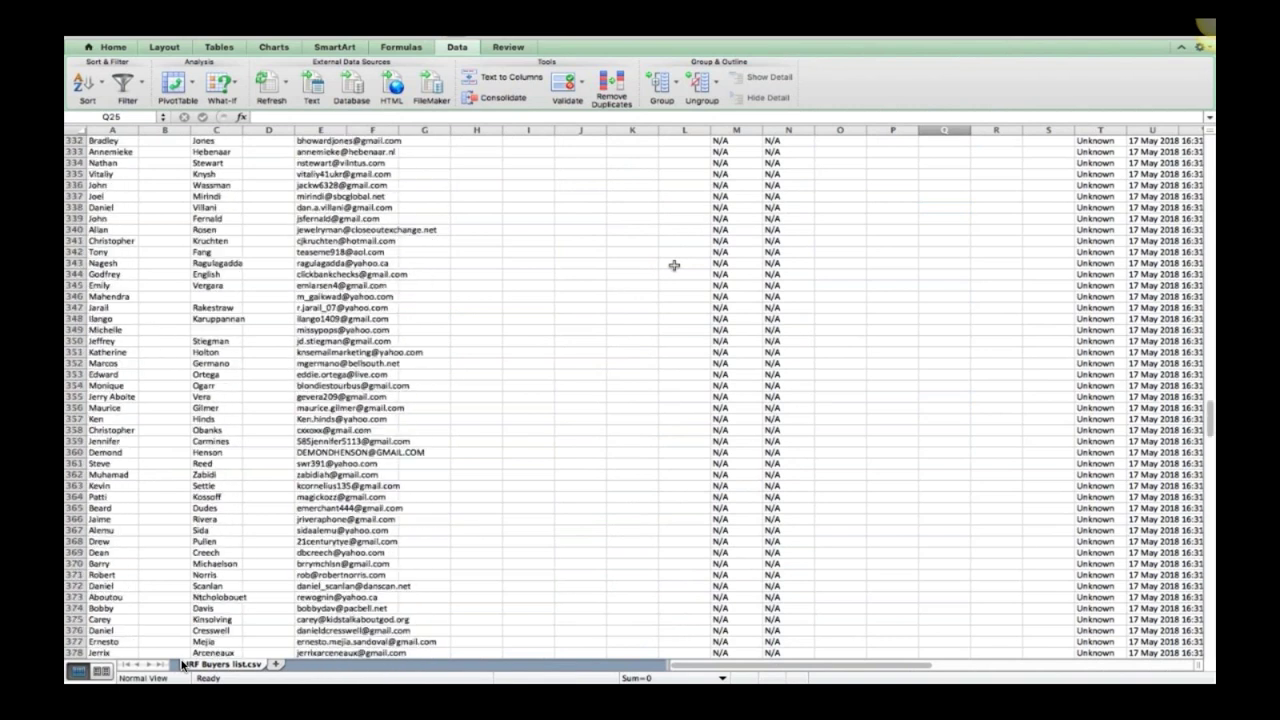
pyautogui.scroll(-15, 674, 265)
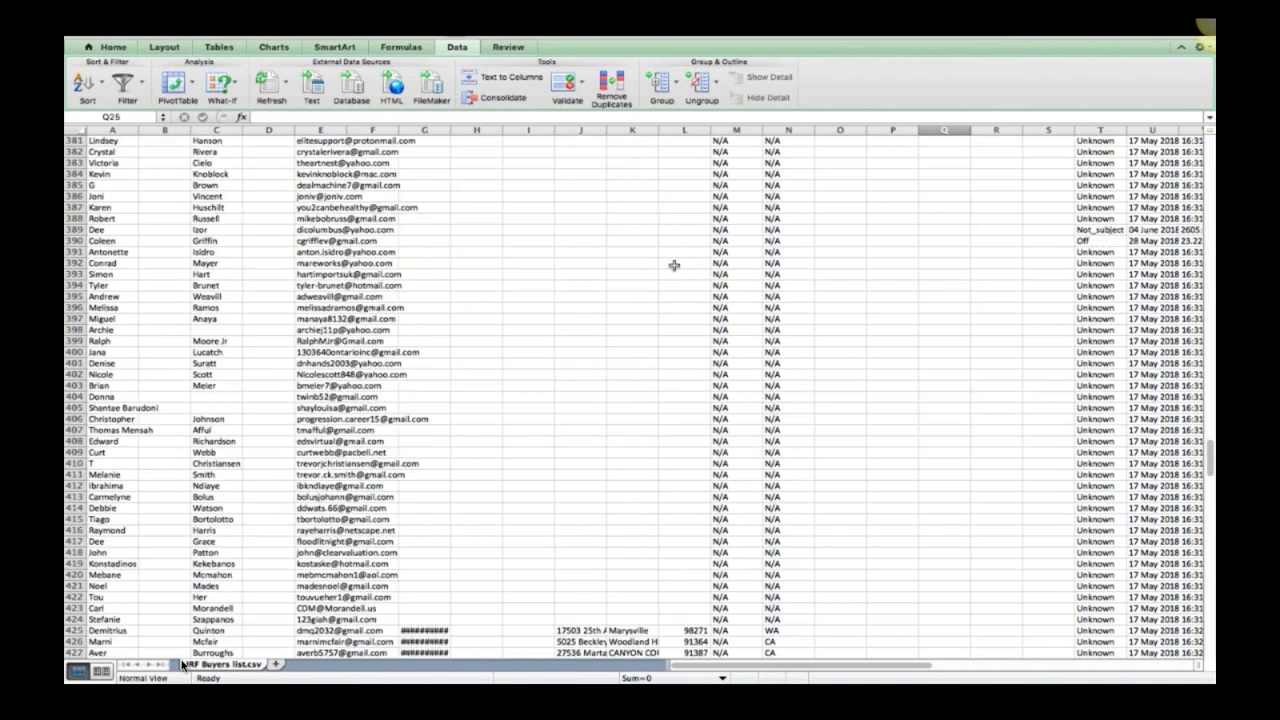
pyautogui.scroll(-20, 674, 265)
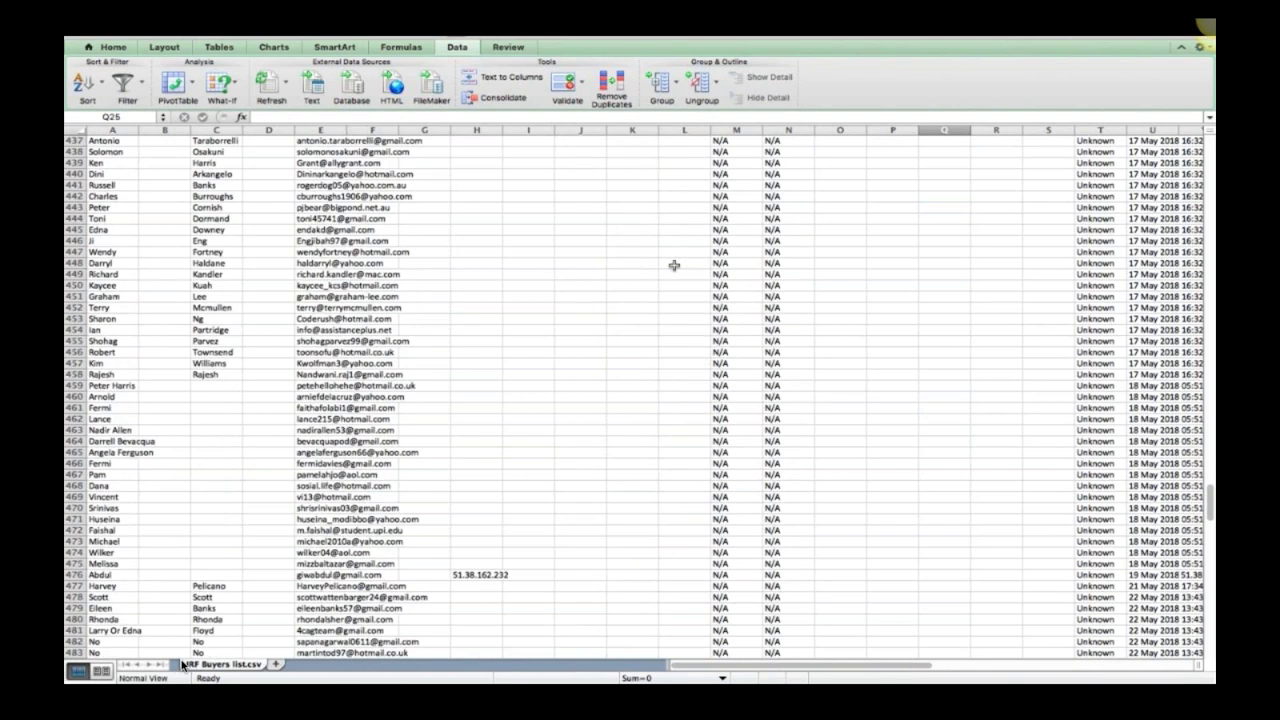
pyautogui.scroll(-4, 674, 265)
pyautogui.scroll(-20, 674, 265)
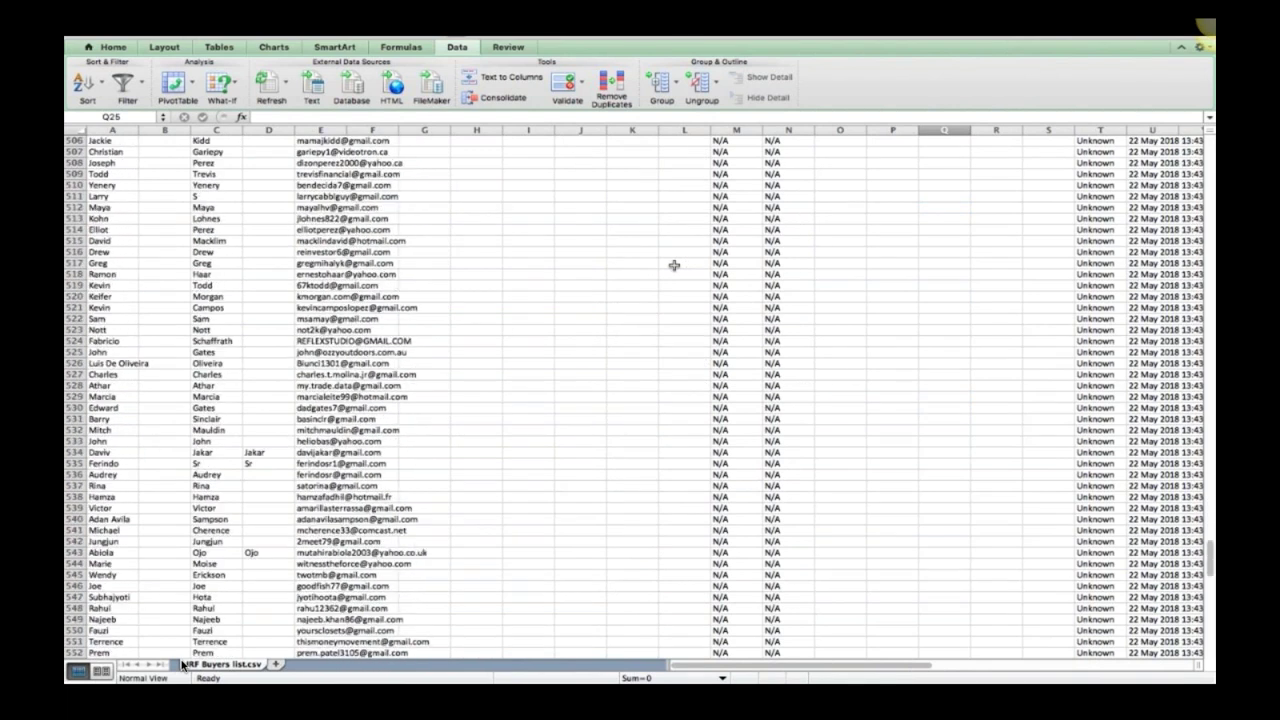
pyautogui.scroll(-20, 674, 265)
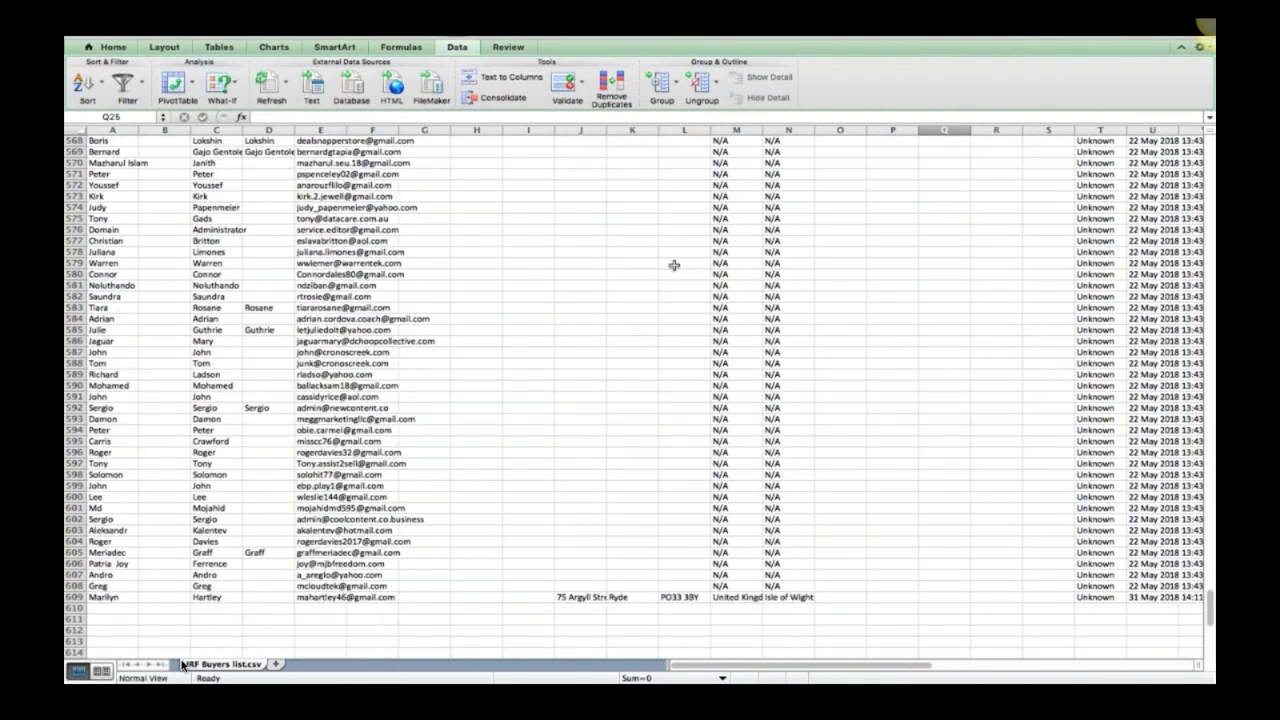
pyautogui.scroll(-11, 674, 265)
pyautogui.scroll(9, 674, 265)
pyautogui.scroll(19, 674, 265)
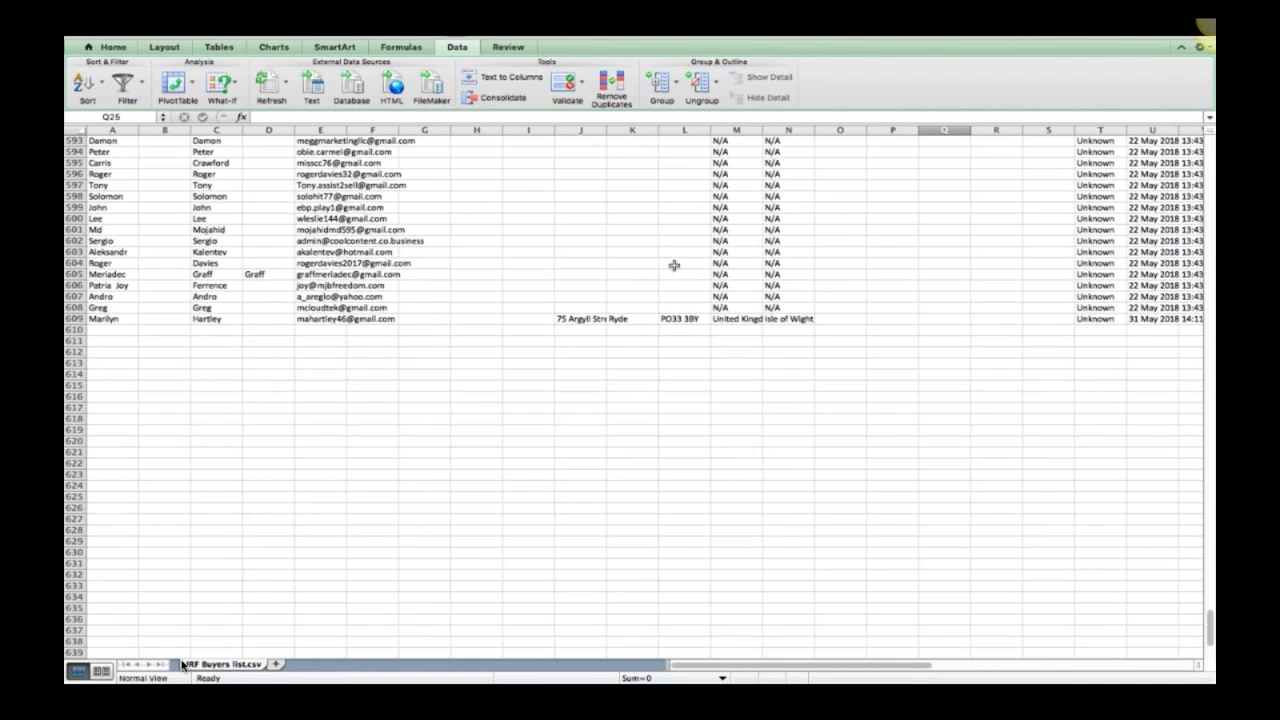
pyautogui.scroll(20, 674, 265)
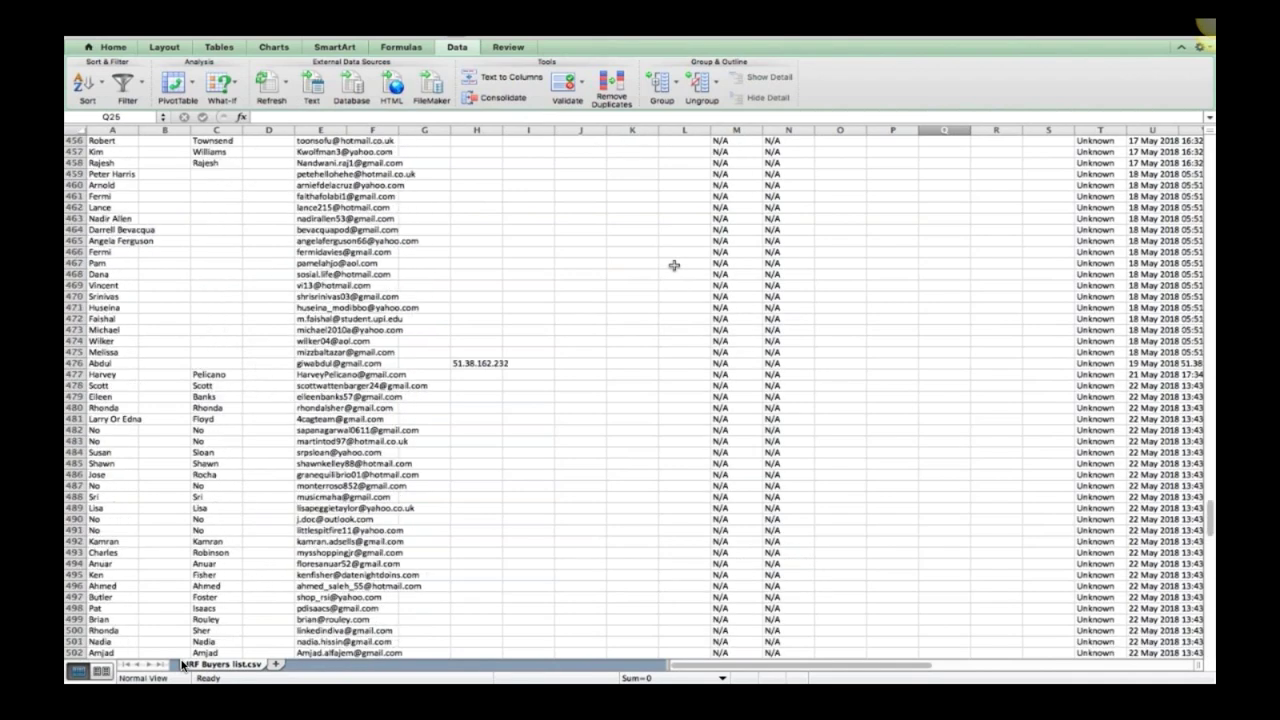
pyautogui.scroll(20, 674, 265)
pyautogui.scroll(20, 674, 265)
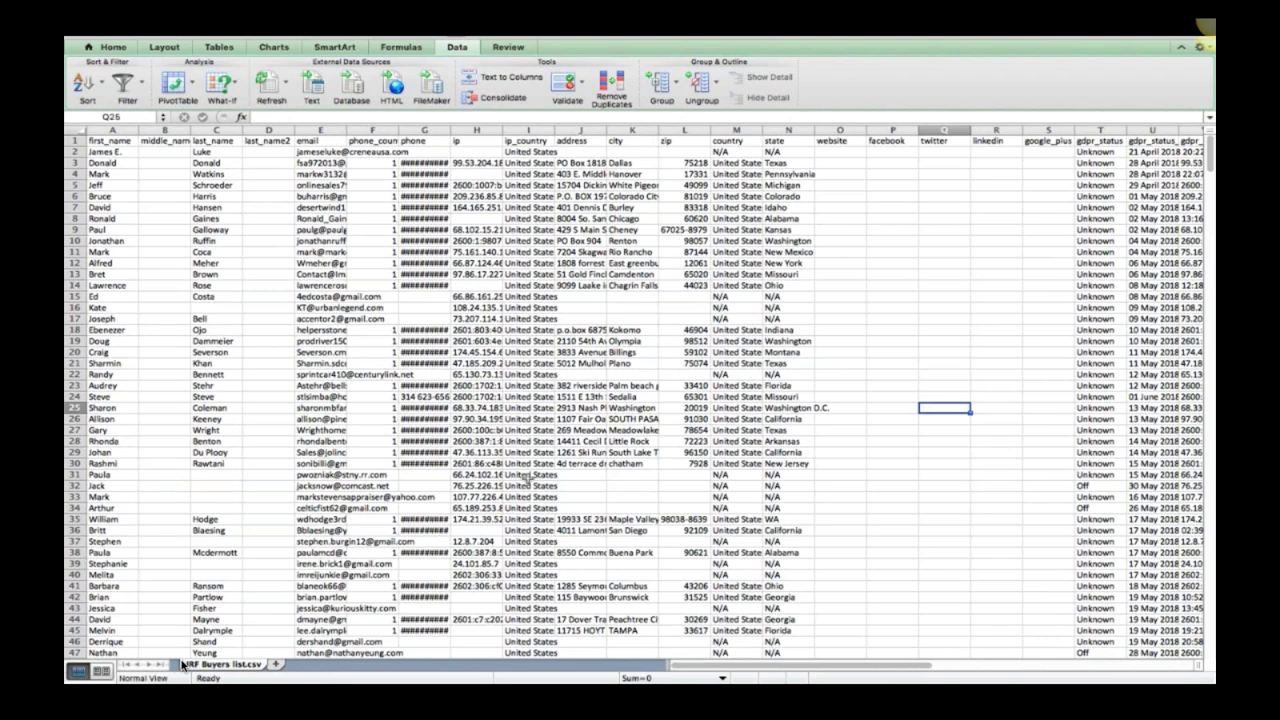
# - Sort the buyers list by the ip_country column in descending order
pyautogui.click(528, 152)
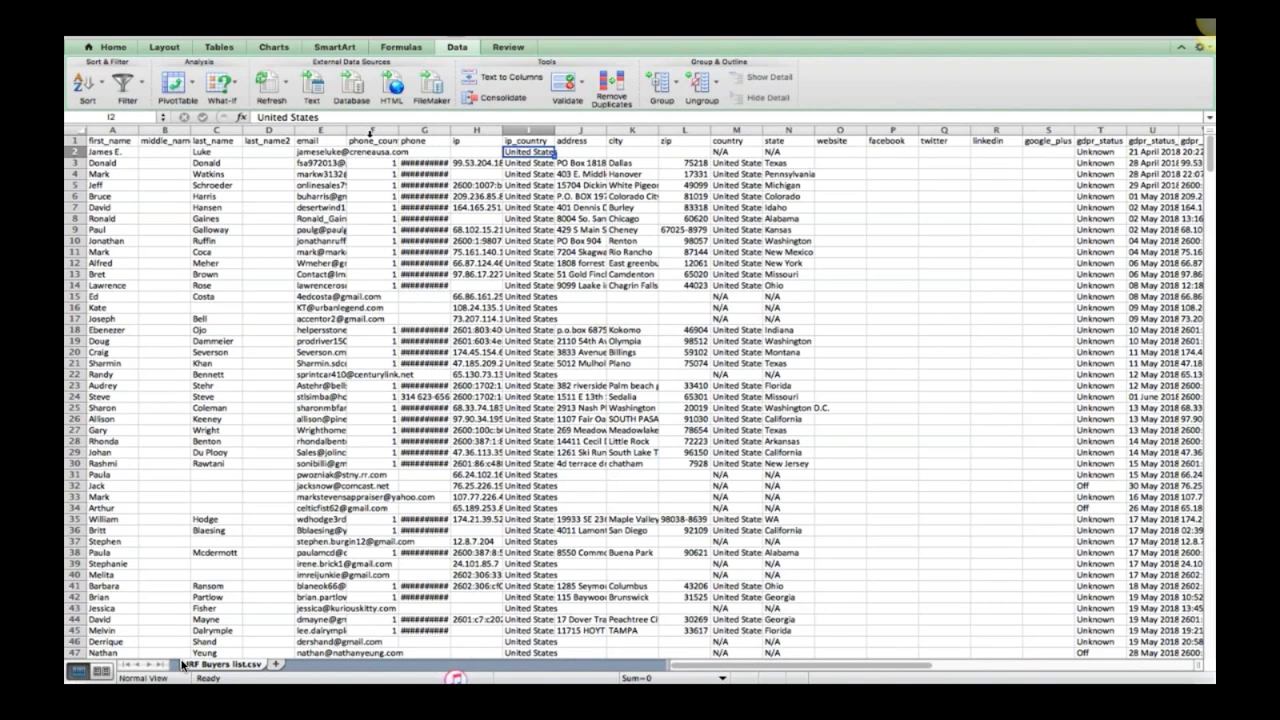
pyautogui.click(103, 87)
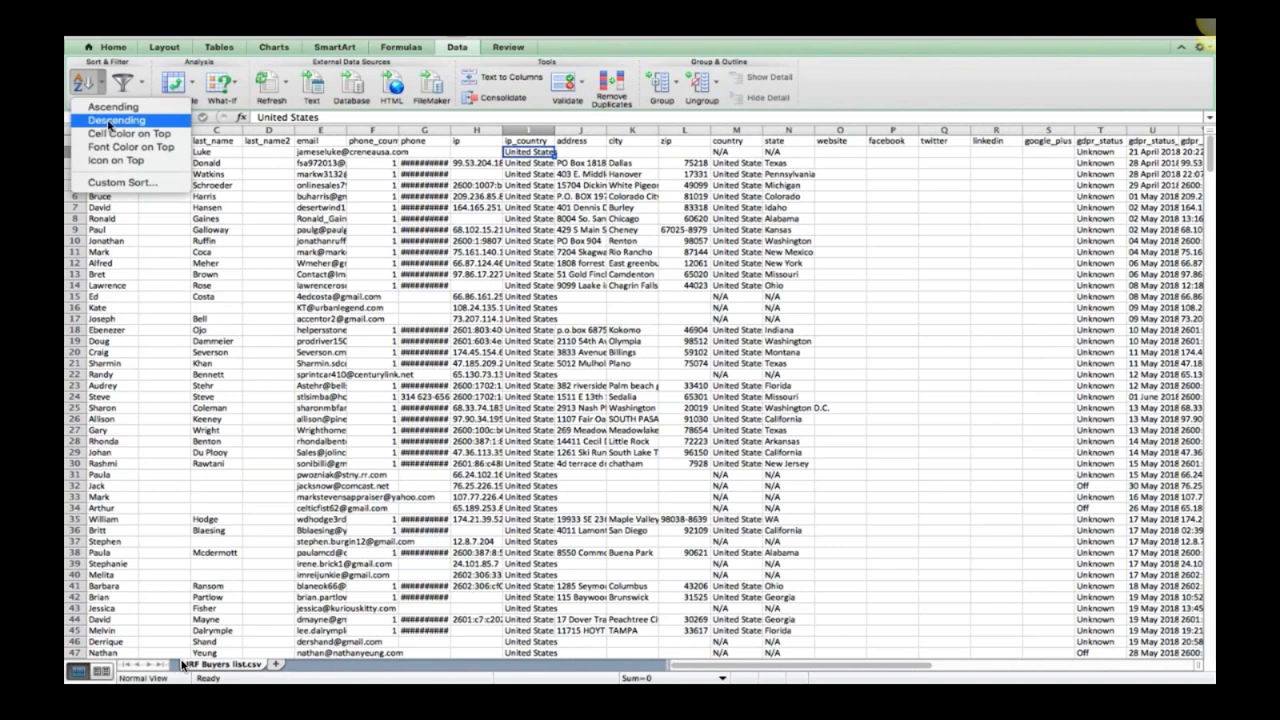
pyautogui.click(111, 121)
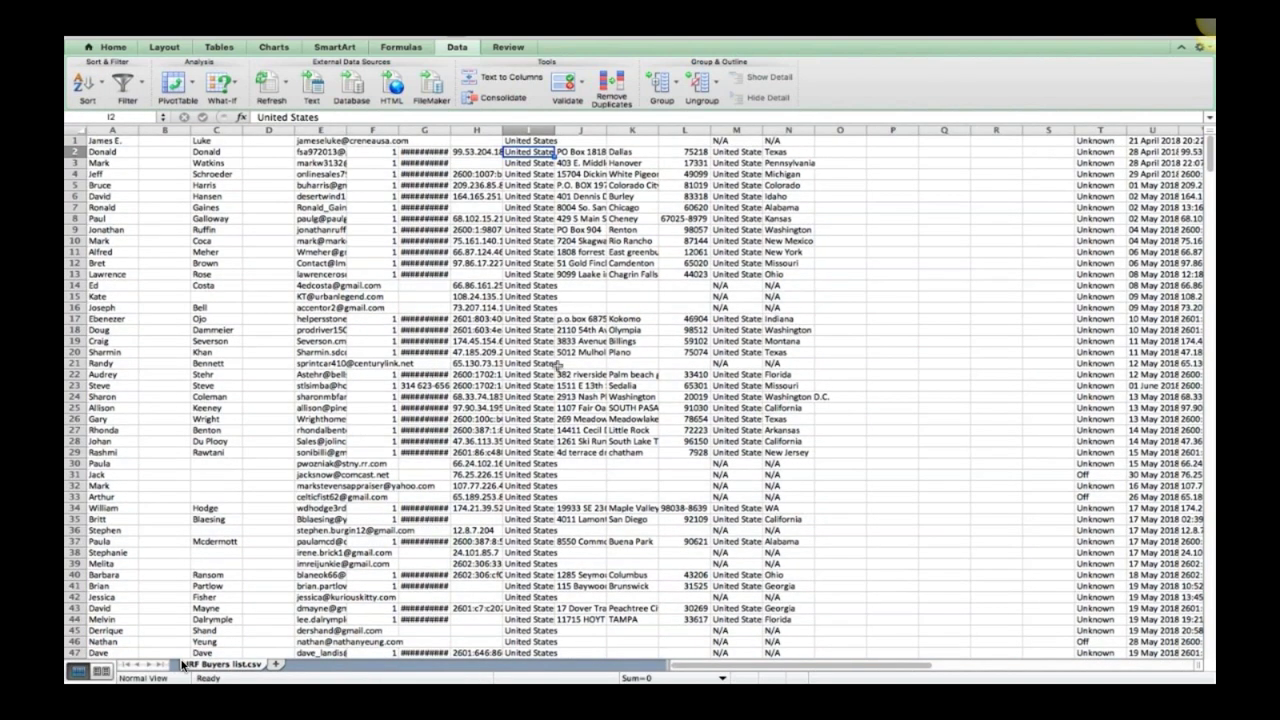
# - Delete rows 79 to 96, which hold United Kingdom buyers, from the sorted list
pyautogui.scroll(-3, 520, 357)
pyautogui.scroll(-15, 520, 357)
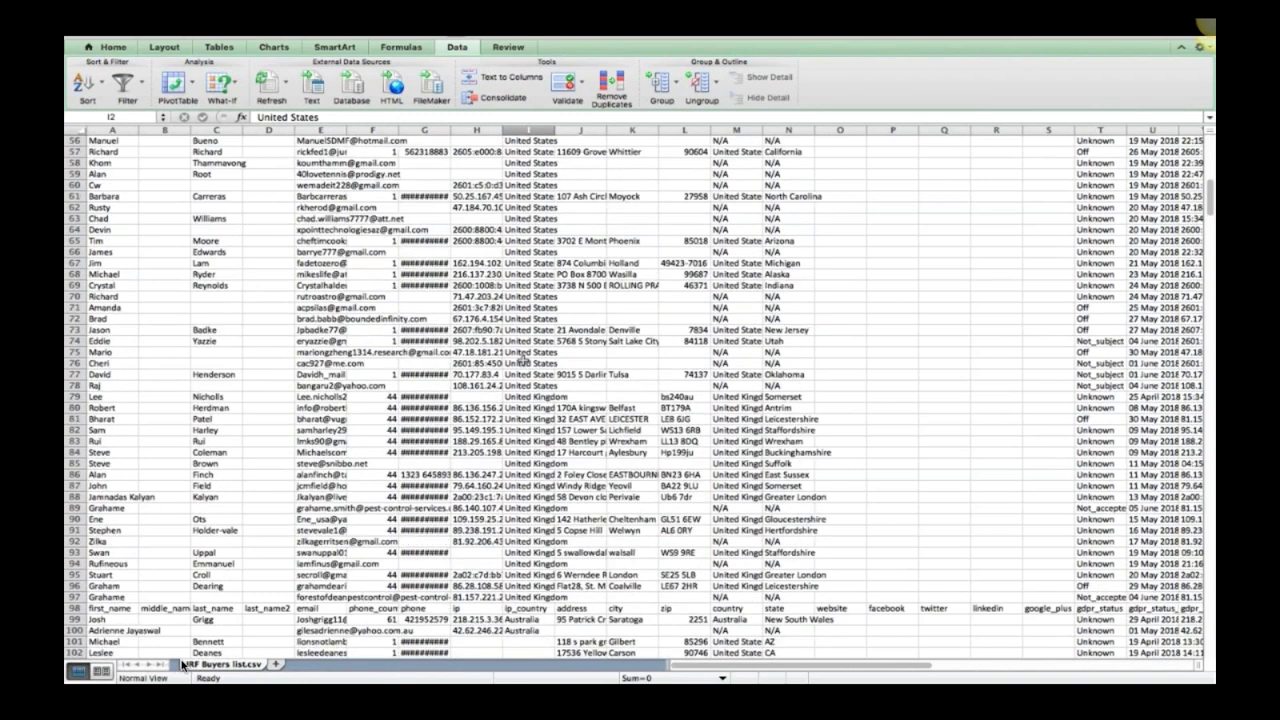
pyautogui.scroll(-3, 521, 357)
pyautogui.scroll(-14, 522, 358)
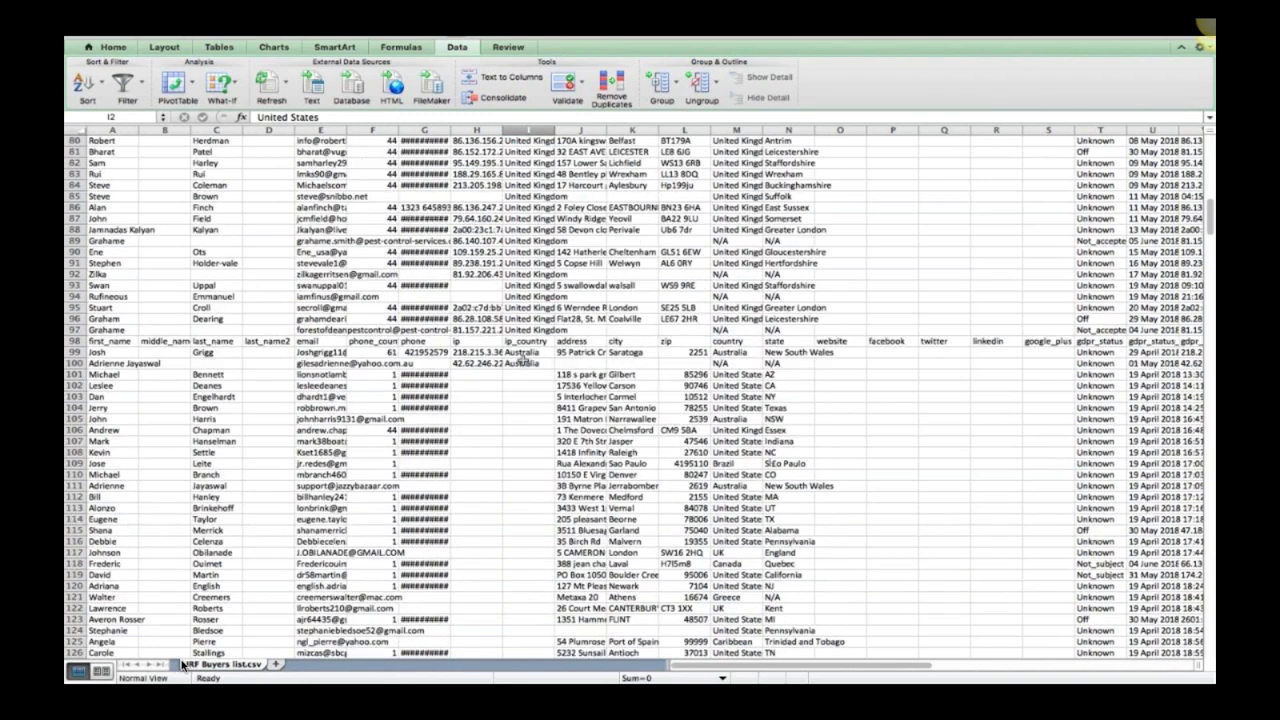
pyautogui.scroll(2, 522, 360)
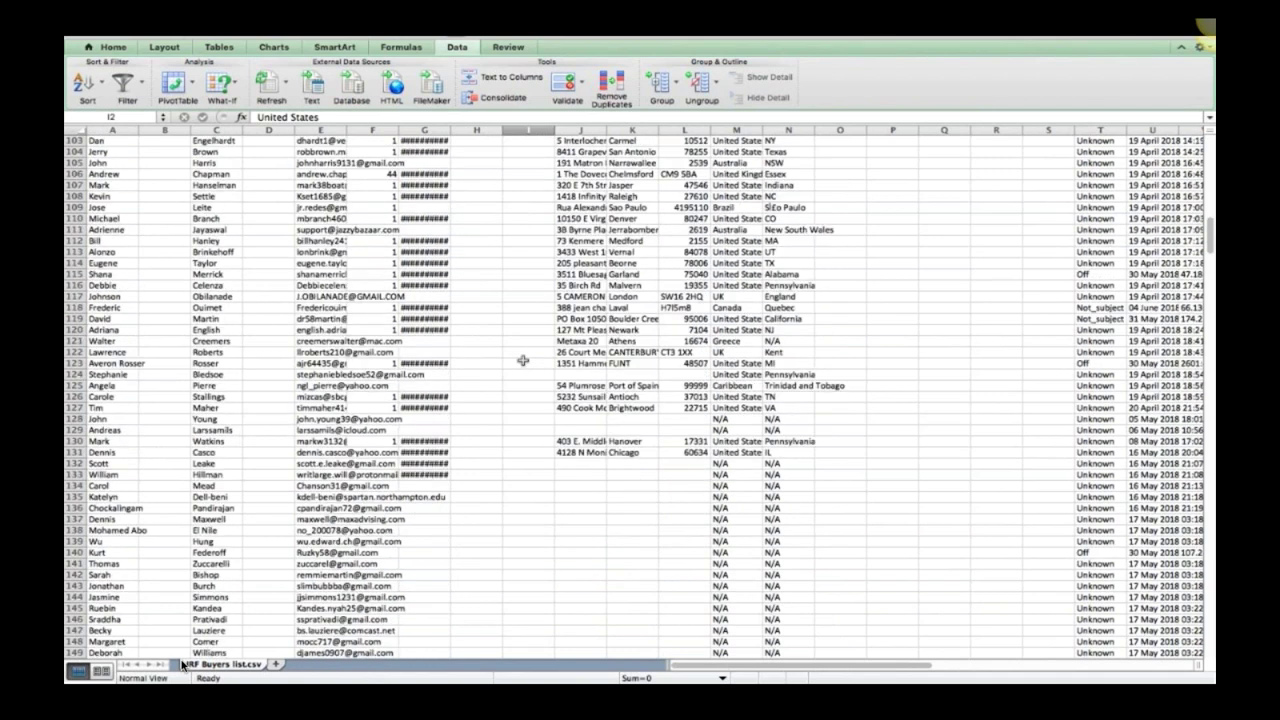
pyautogui.scroll(5, 522, 360)
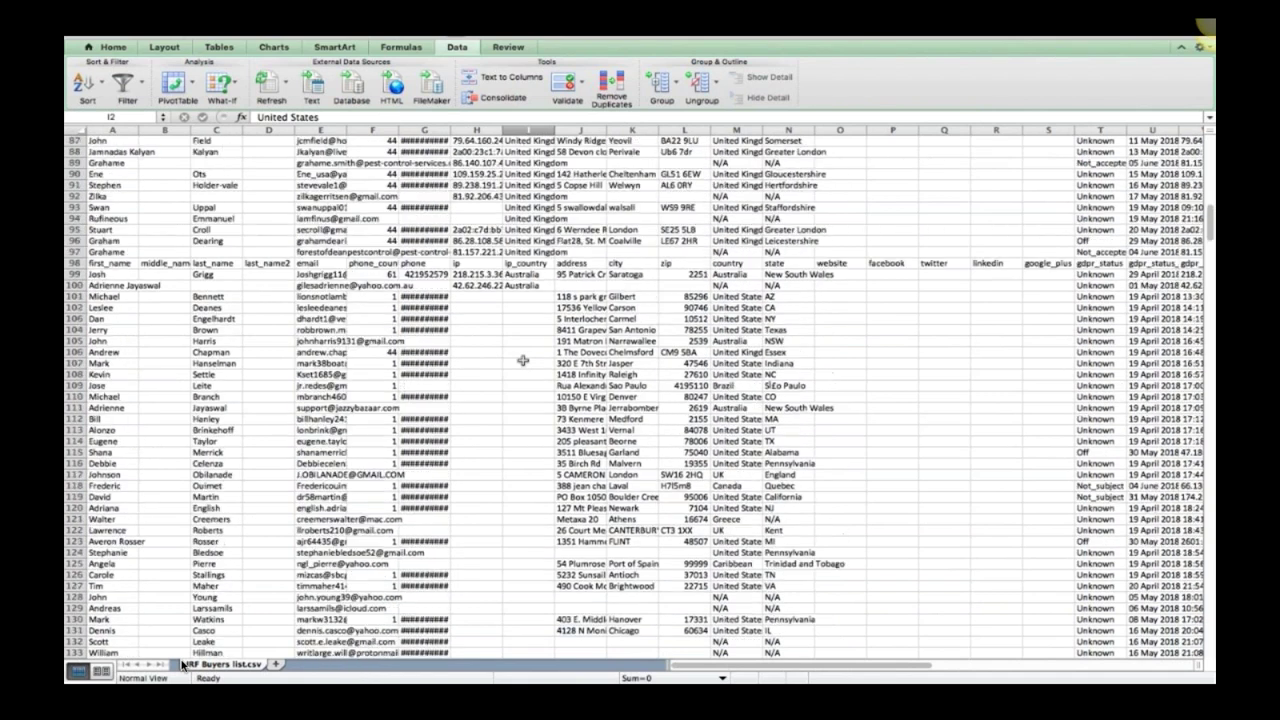
pyautogui.scroll(5, 522, 360)
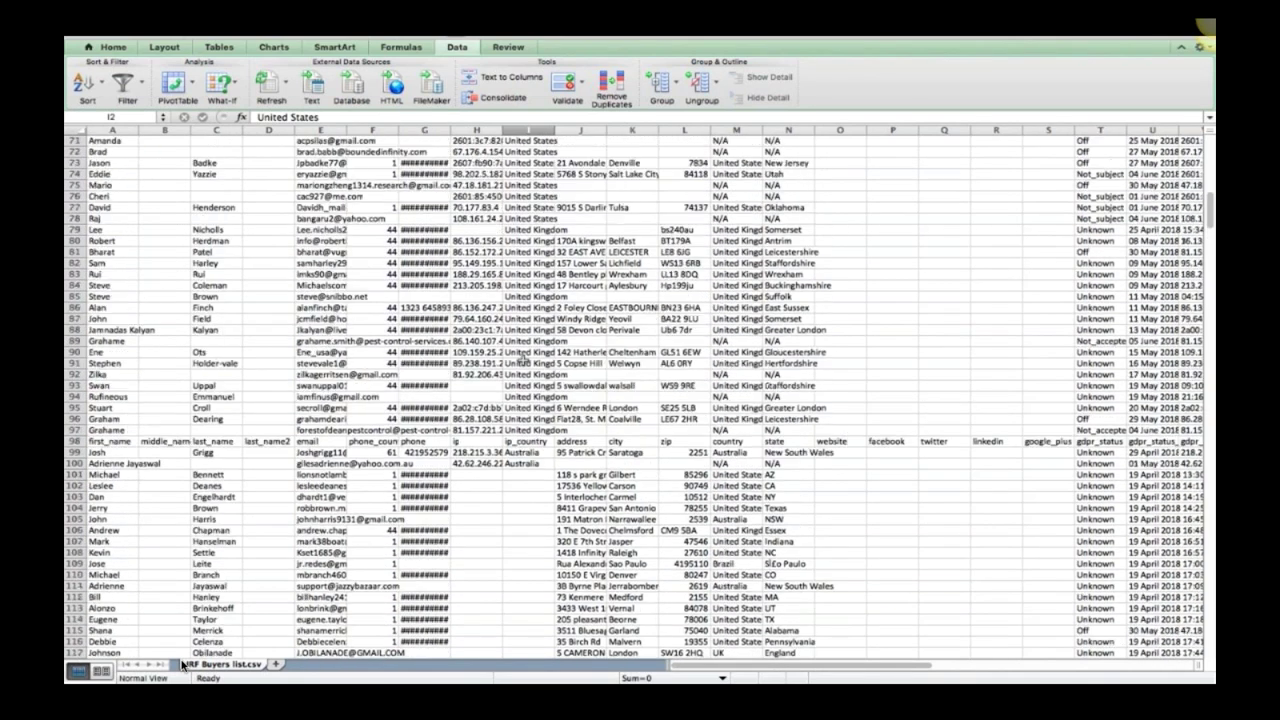
pyautogui.click(76, 229)
pyautogui.moveTo(76, 229); pyautogui.dragTo(78, 437)
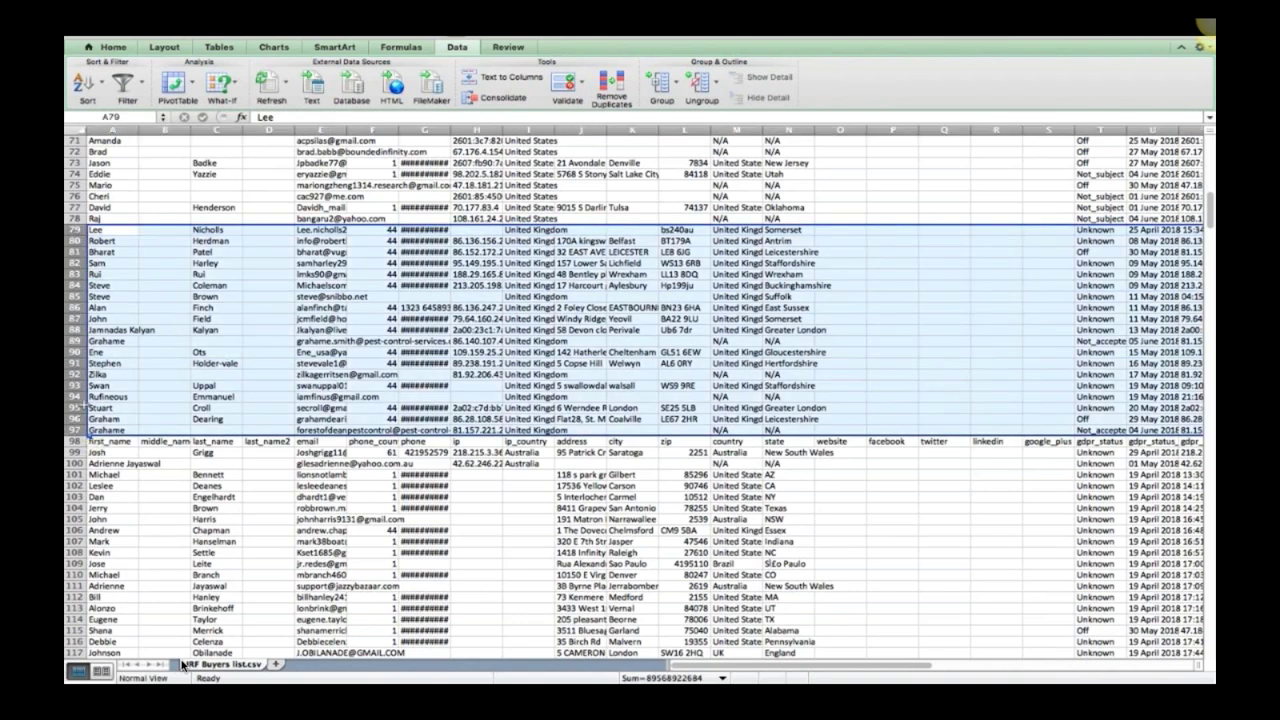
pyautogui.moveTo(100, 229); pyautogui.dragTo(112, 347)
pyautogui.click(133, 330)
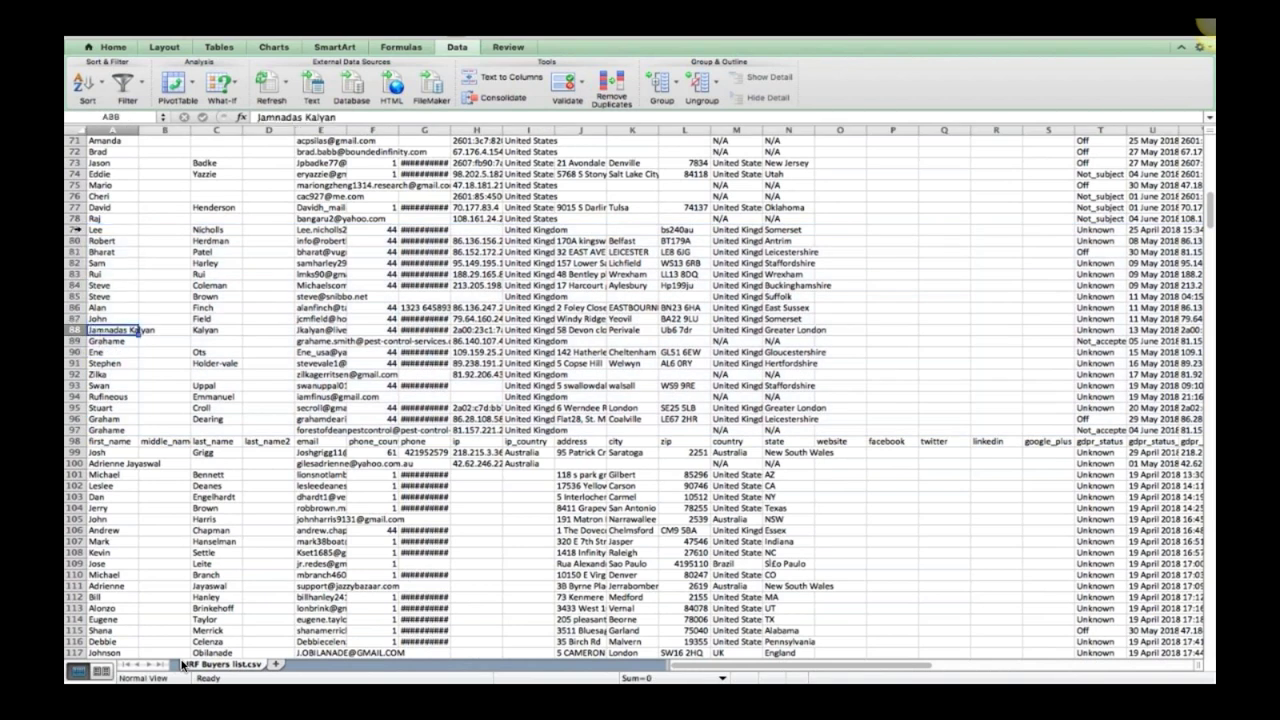
pyautogui.moveTo(76, 229); pyautogui.dragTo(76, 420)
pyautogui.rightClick(113, 352)
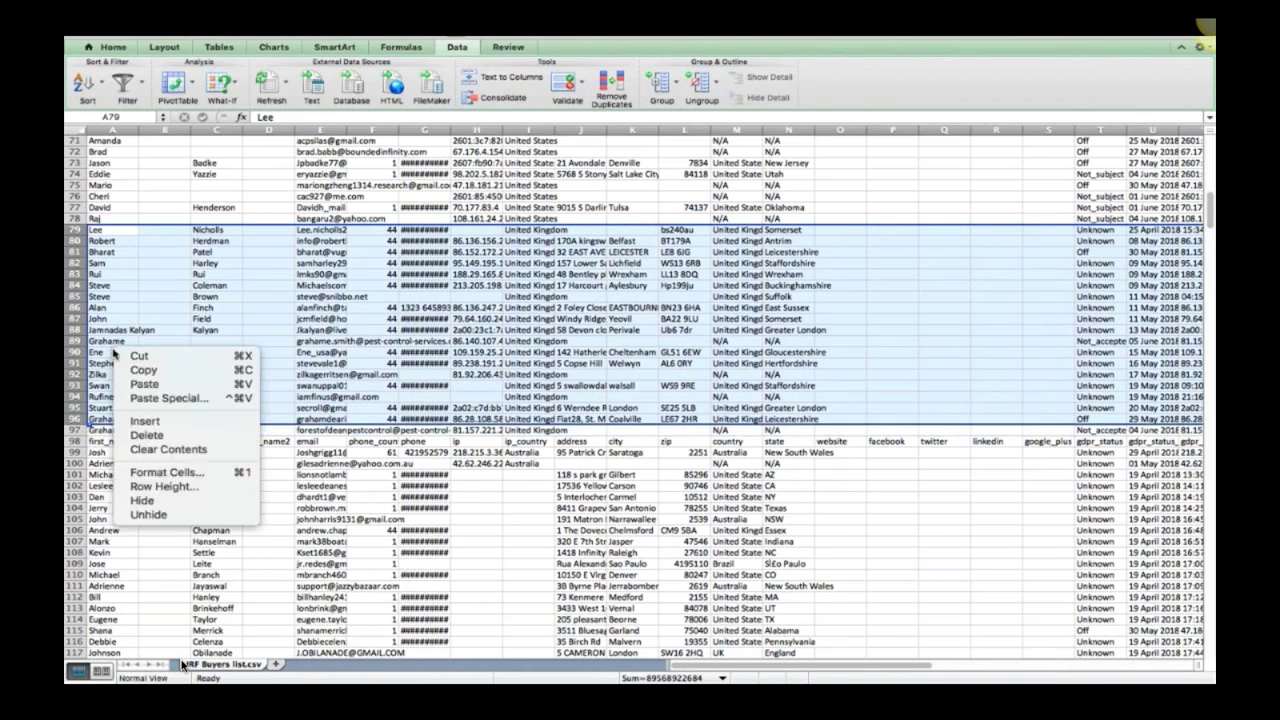
pyautogui.click(163, 436)
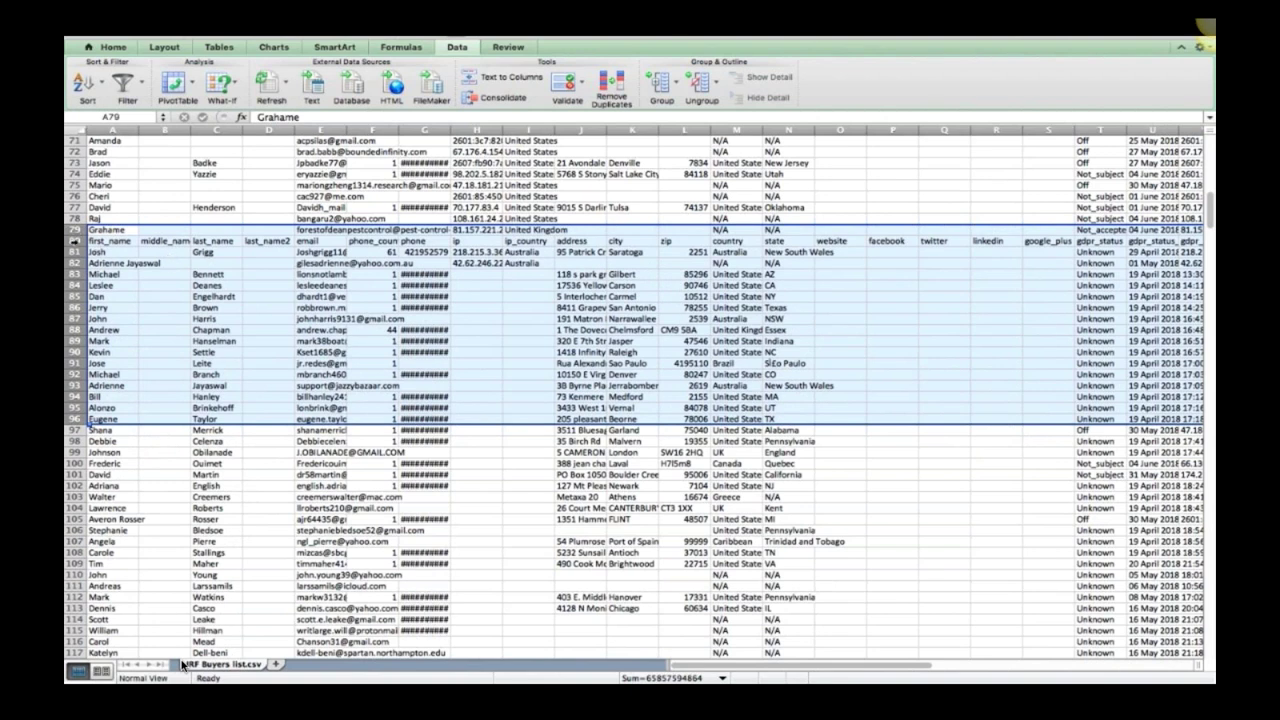
# - Delete rows 80 to 82, holding the displaced header row and the two Australia buyers
pyautogui.moveTo(72, 241); pyautogui.dragTo(72, 259)
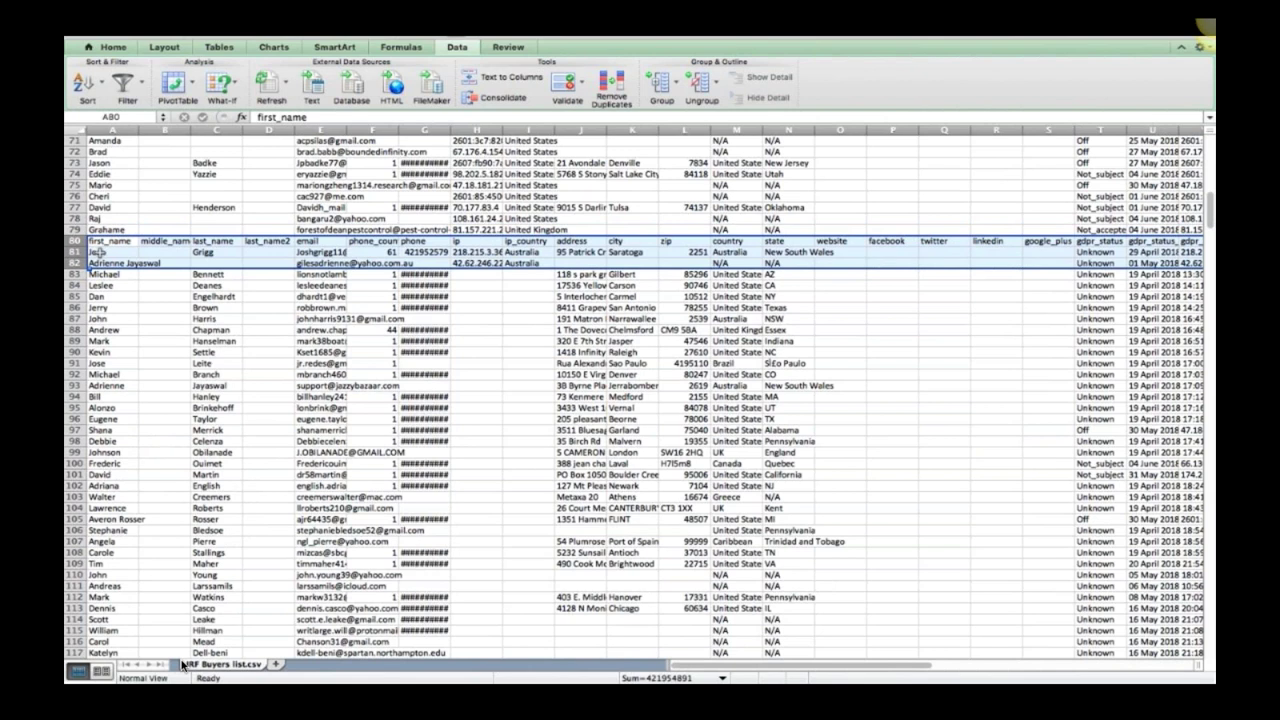
pyautogui.rightClick(101, 254)
pyautogui.click(145, 337)
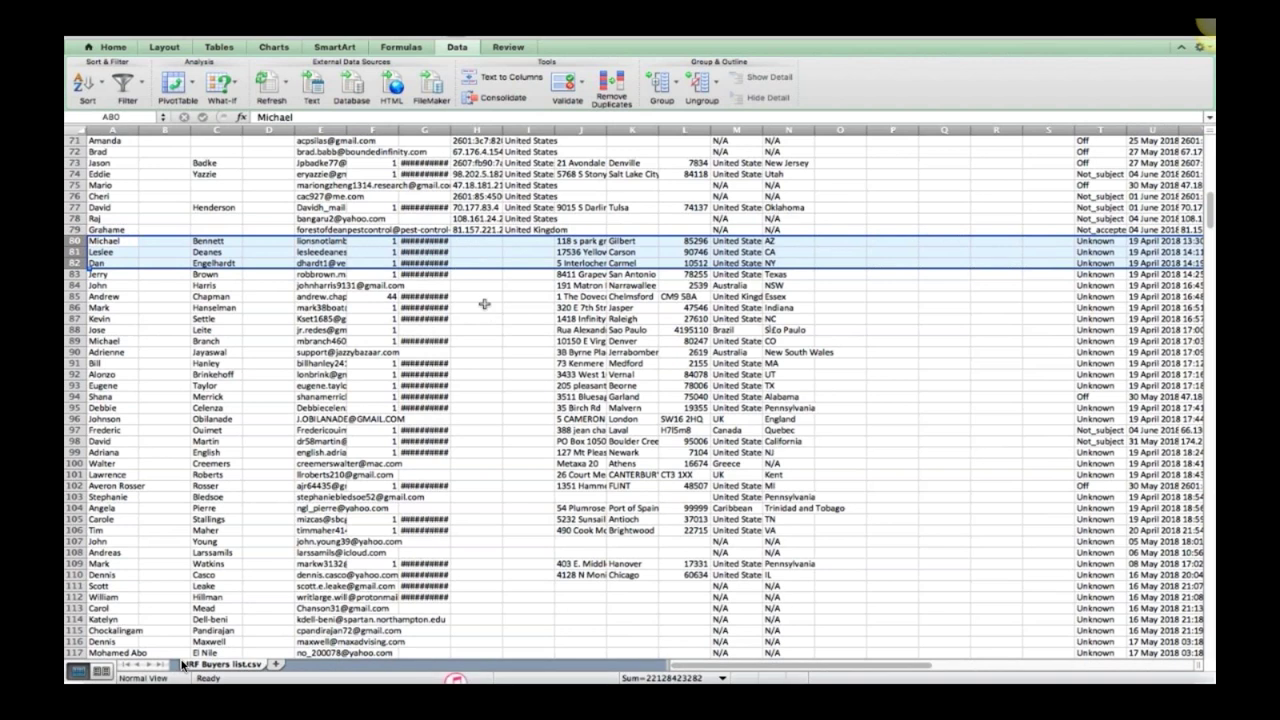
# - Examine the remaining records below row 80 that have no ip_country value
pyautogui.scroll(-3, 484, 303)
pyautogui.scroll(-20, 484, 290)
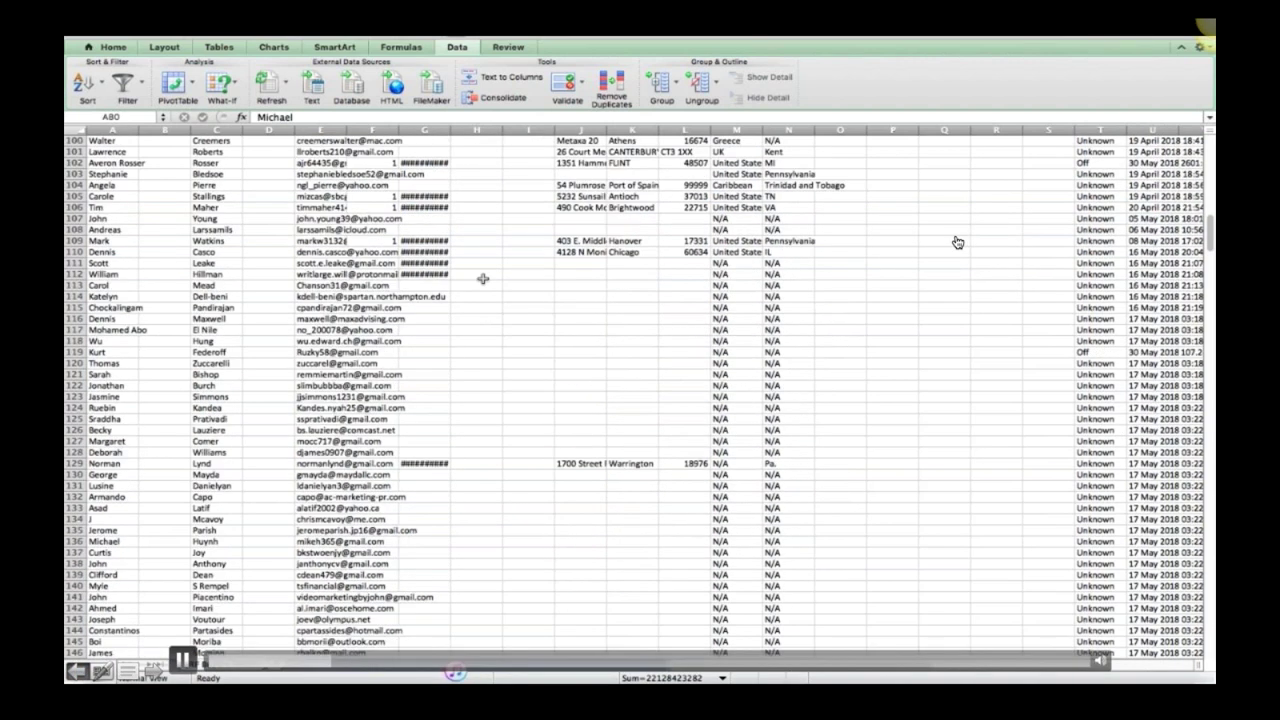
pyautogui.scroll(-4, 483, 235)
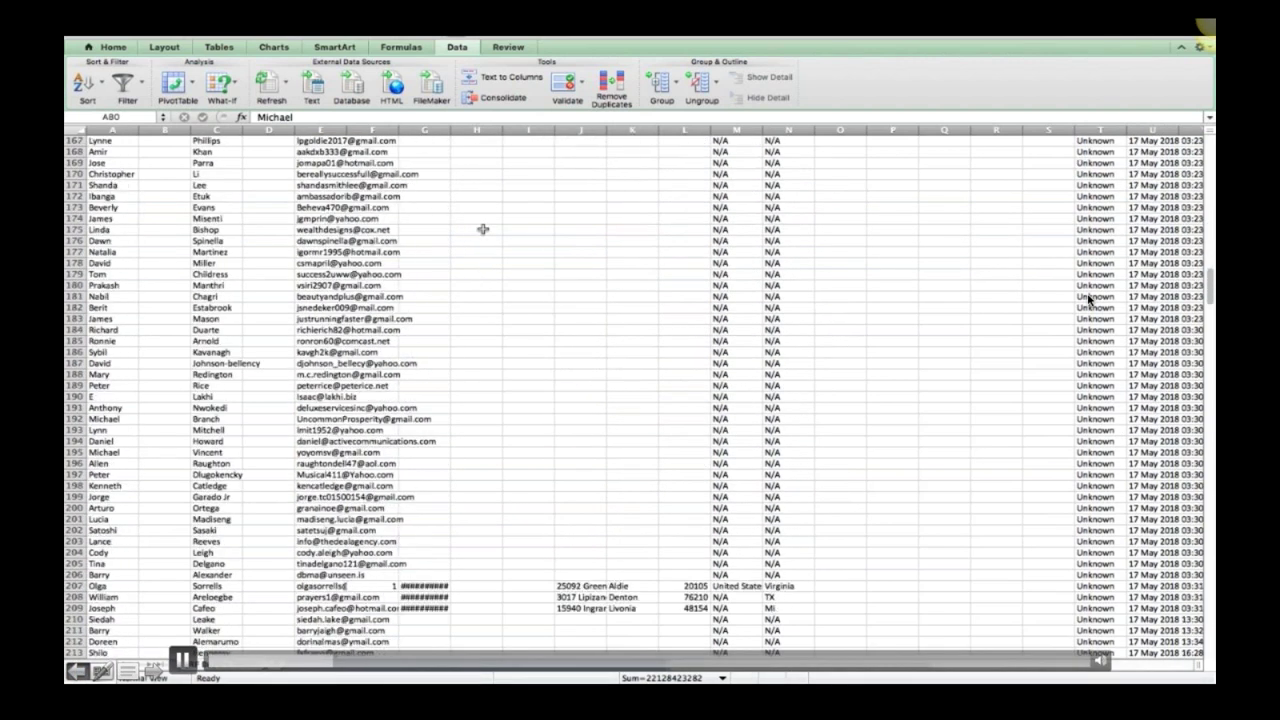
pyautogui.scroll(-20, 483, 229)
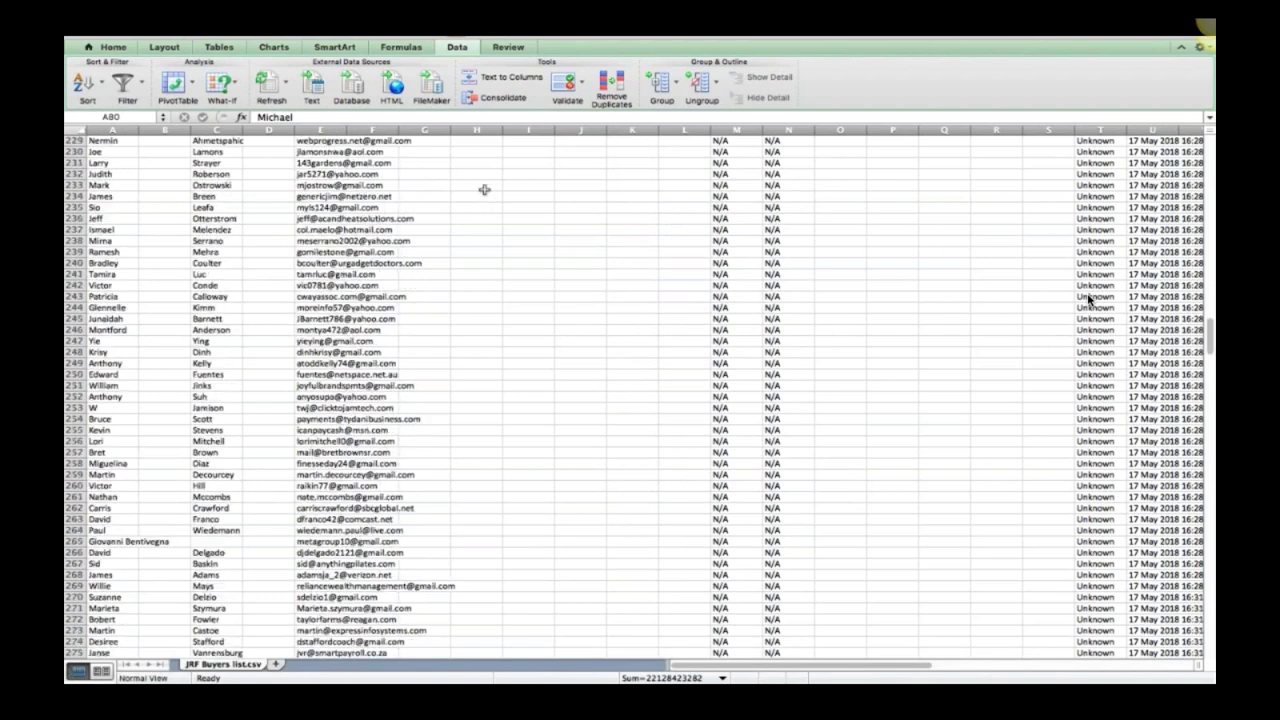
pyautogui.scroll(-10, 484, 189)
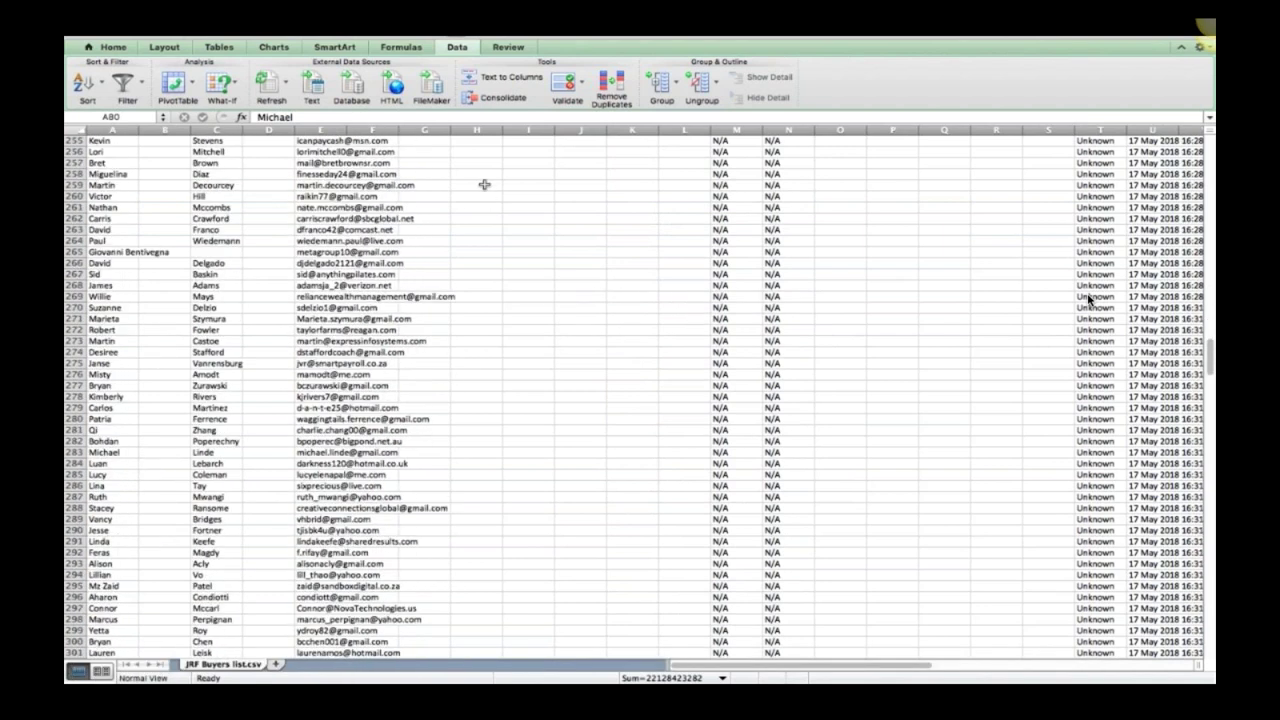
pyautogui.scroll(-19, 484, 175)
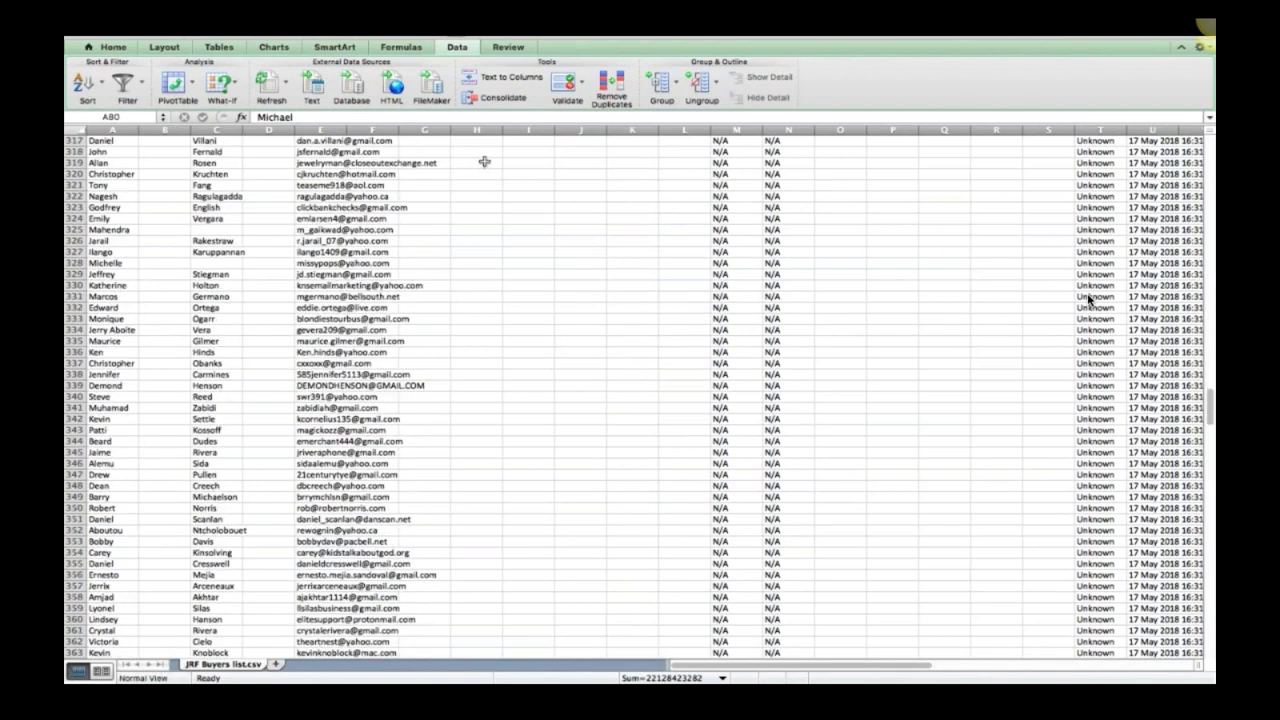
pyautogui.scroll(-2, 484, 161)
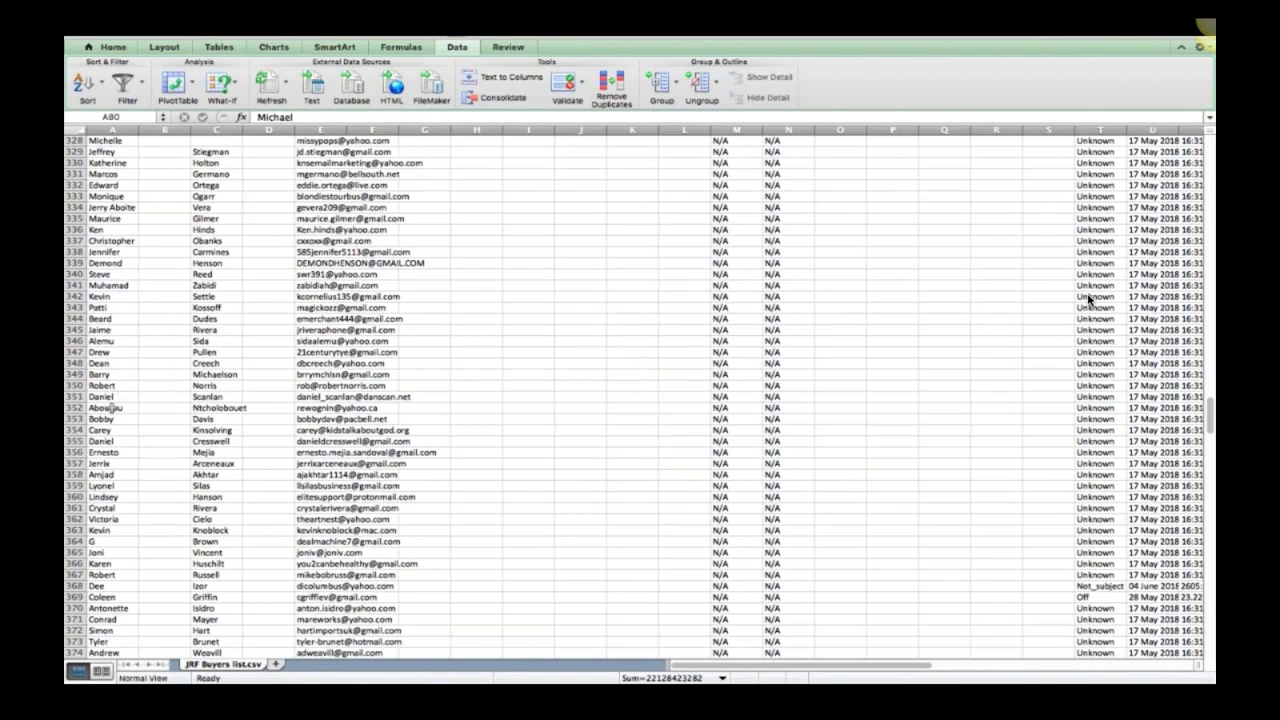
pyautogui.scroll(-5, 526, 520)
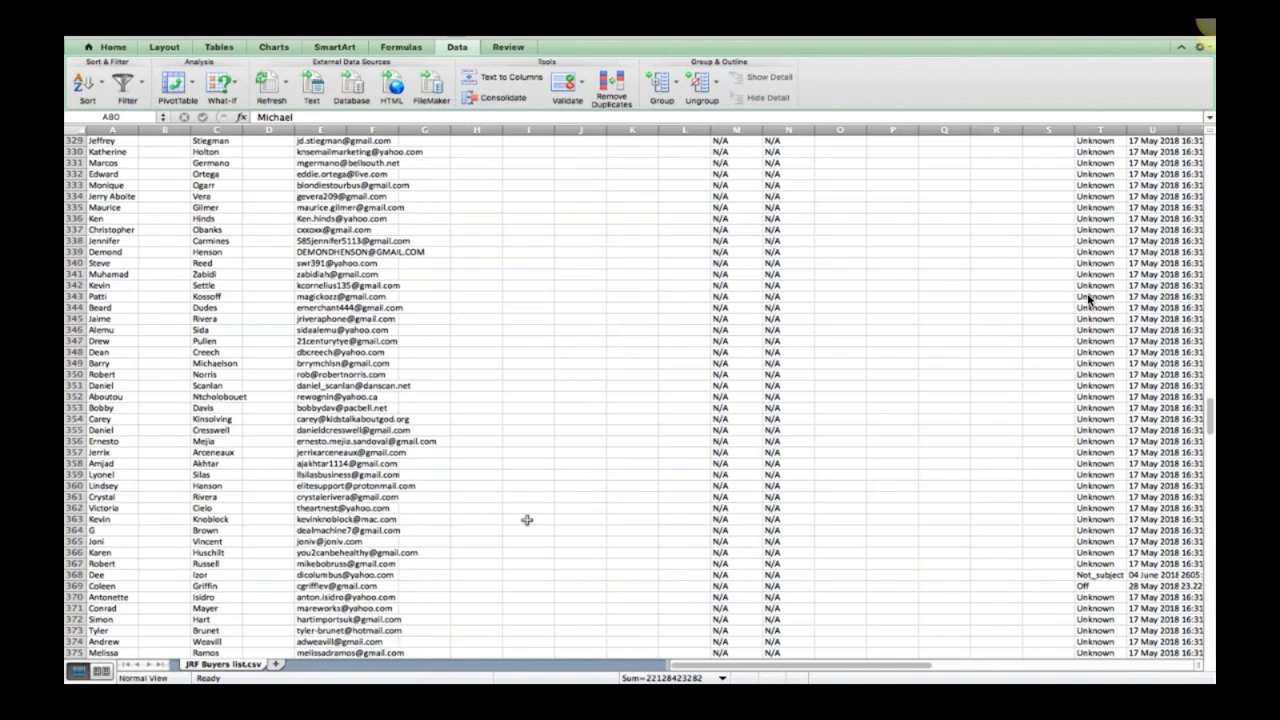
# - Look through the rest of the buyer records to about row 558, checking the rows without country data
pyautogui.hscroll(1, 526, 520)
pyautogui.hscroll(-1, 527, 520)
pyautogui.scroll(-9, 527, 520)
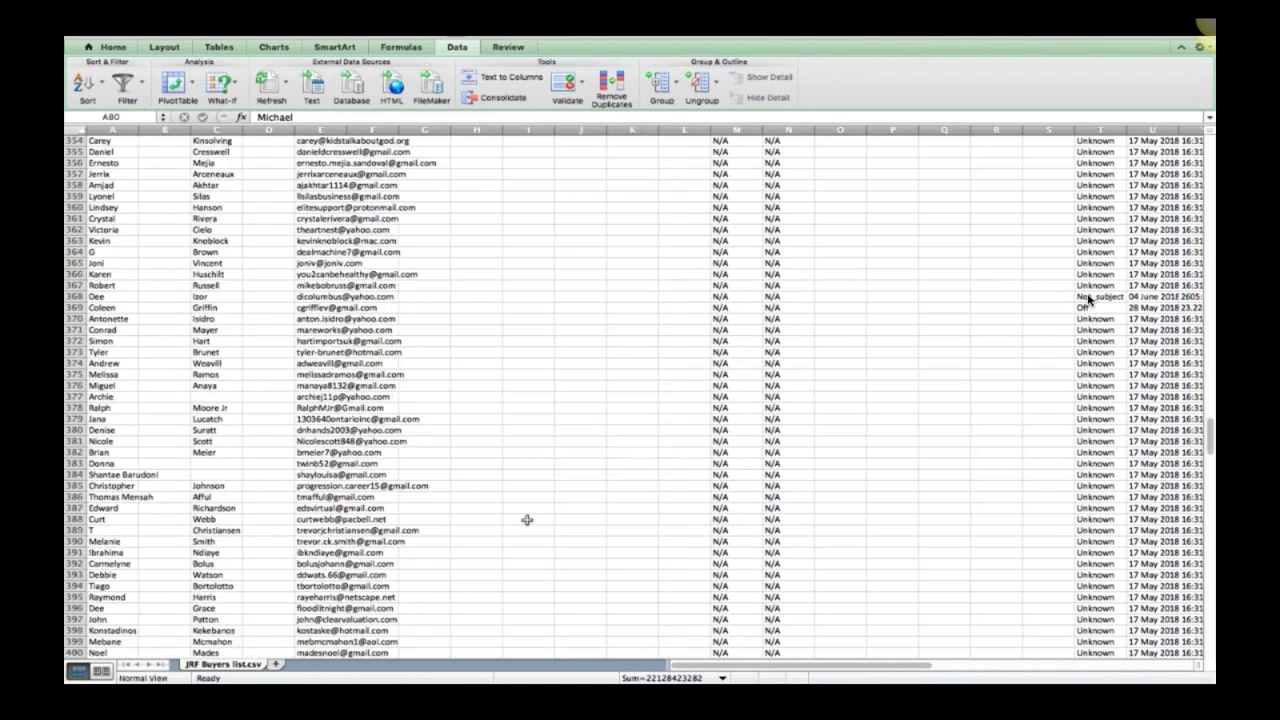
pyautogui.scroll(-11, 527, 520)
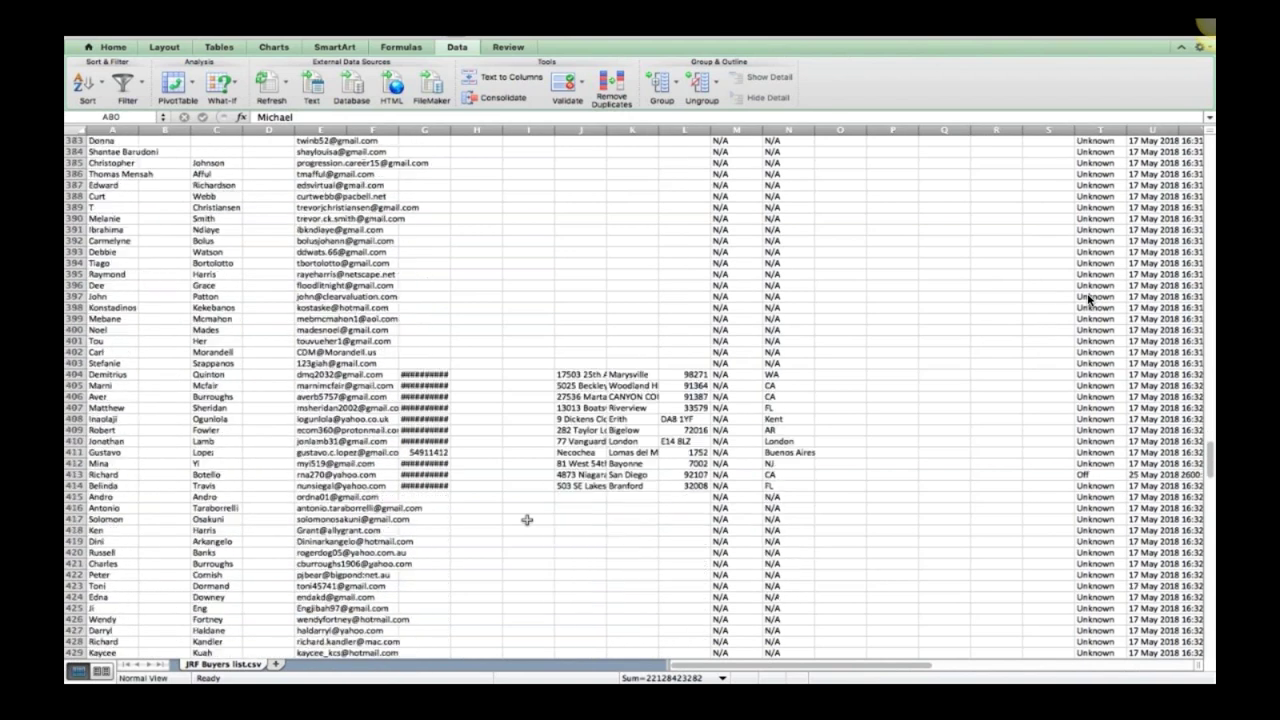
pyautogui.scroll(-14, 527, 520)
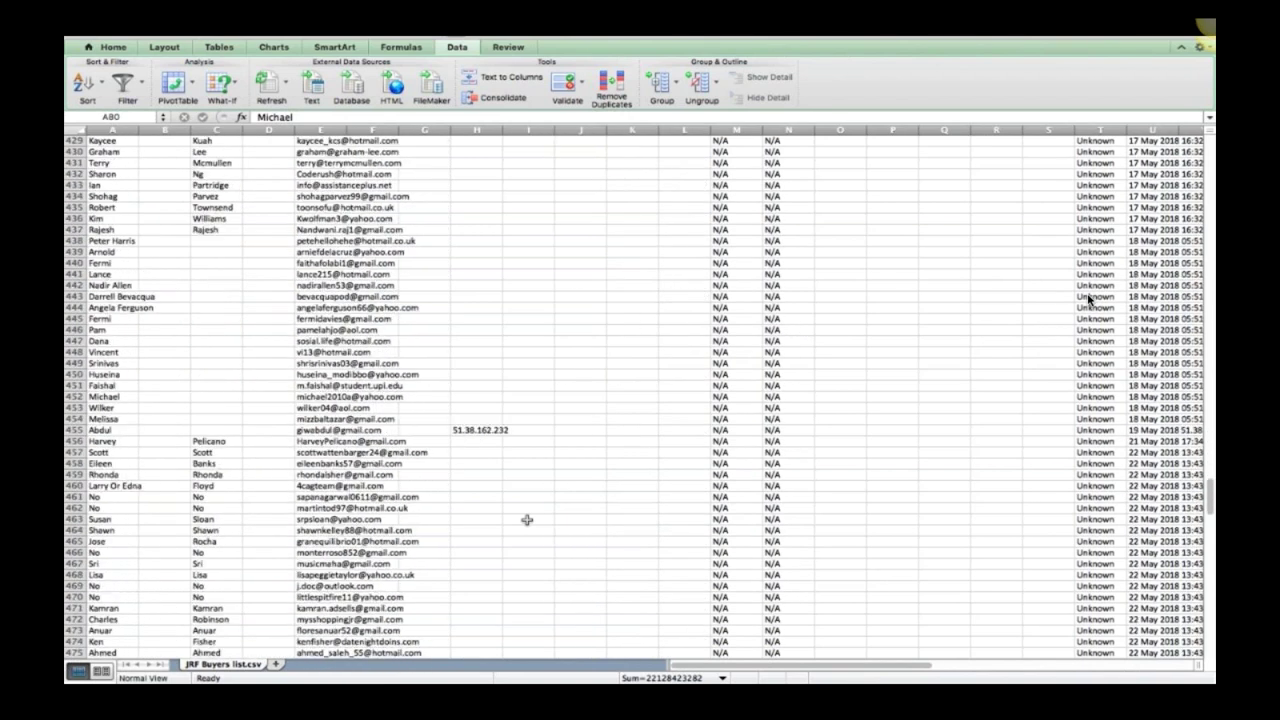
pyautogui.scroll(-18, 527, 520)
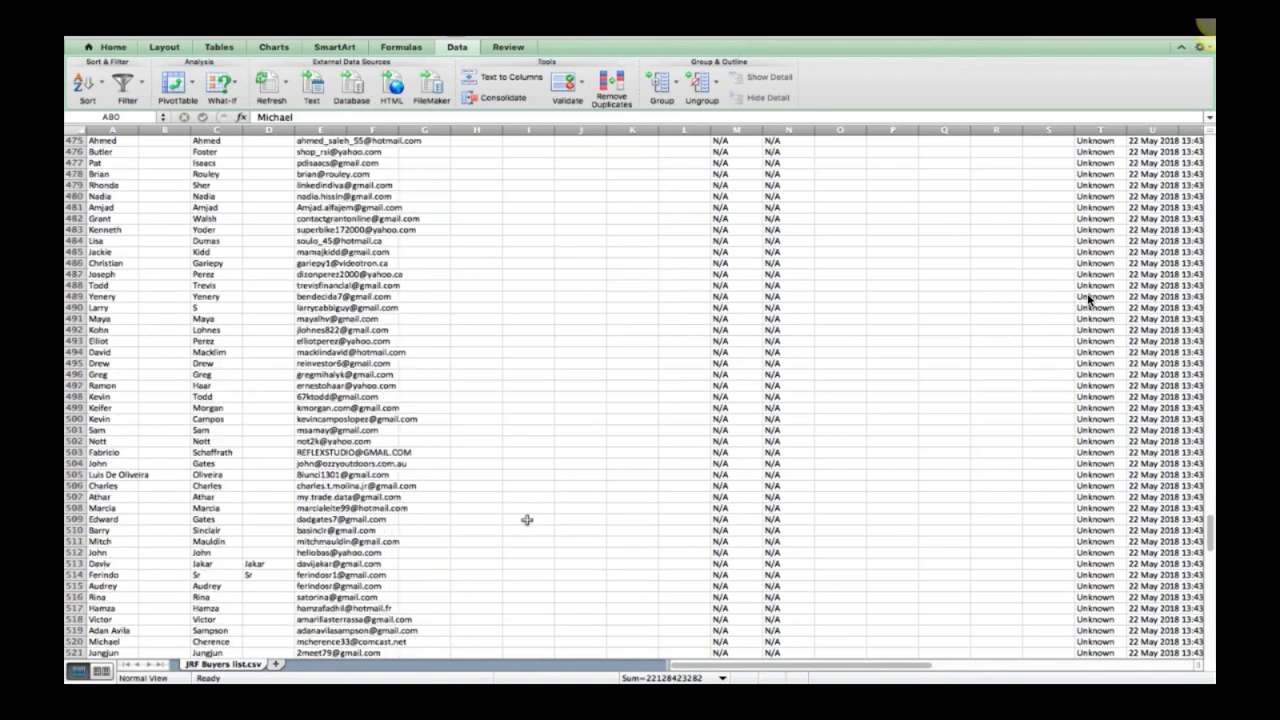
pyautogui.scroll(-10, 527, 520)
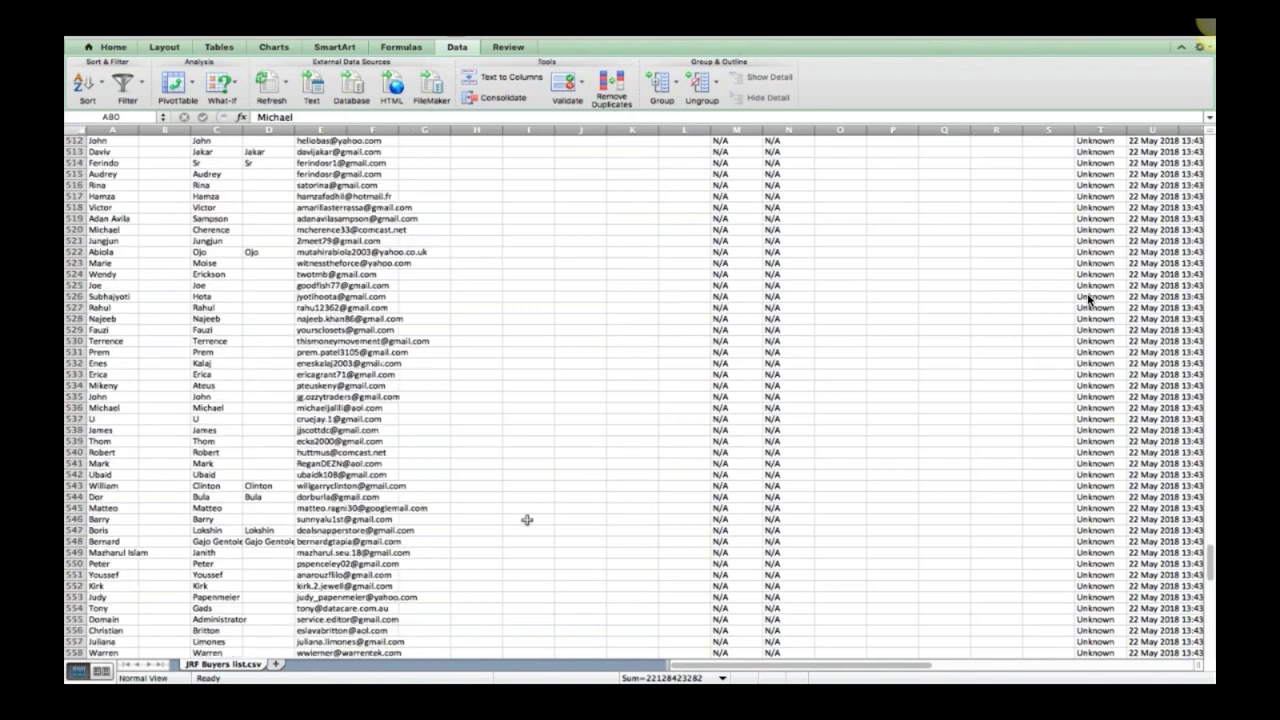
pyautogui.scroll(20, 527, 520)
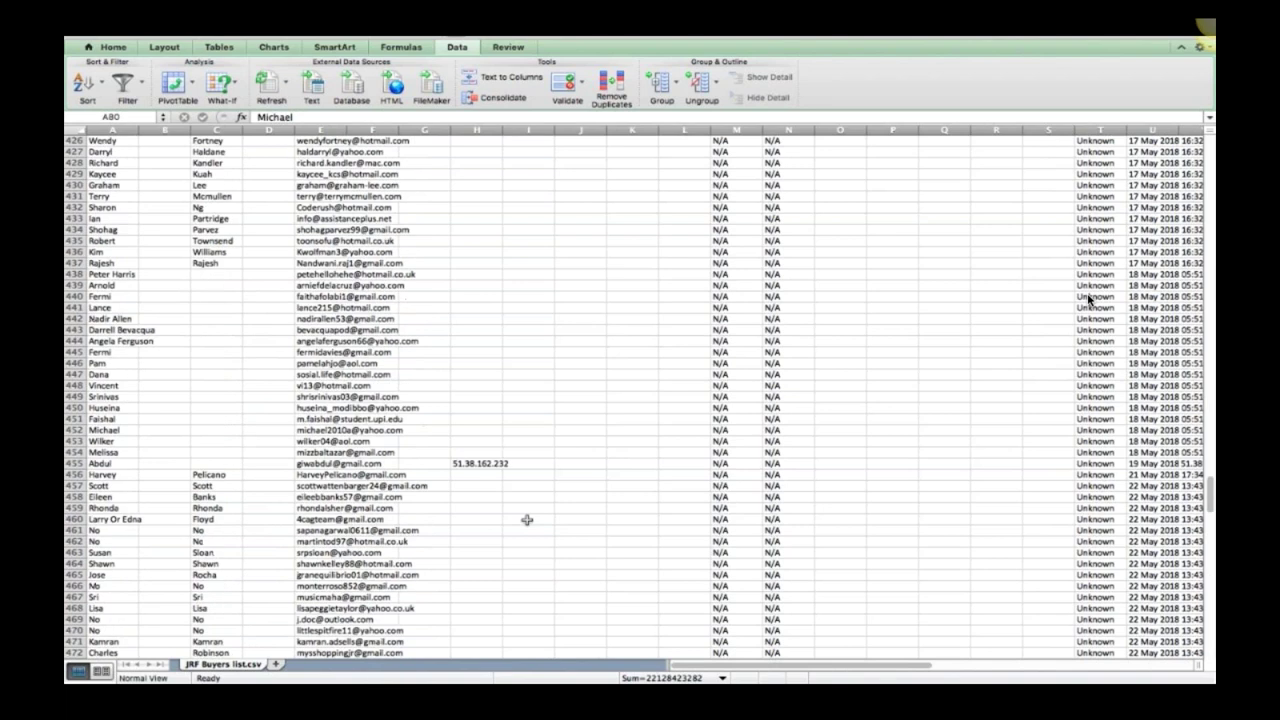
pyautogui.scroll(20, 1088, 298)
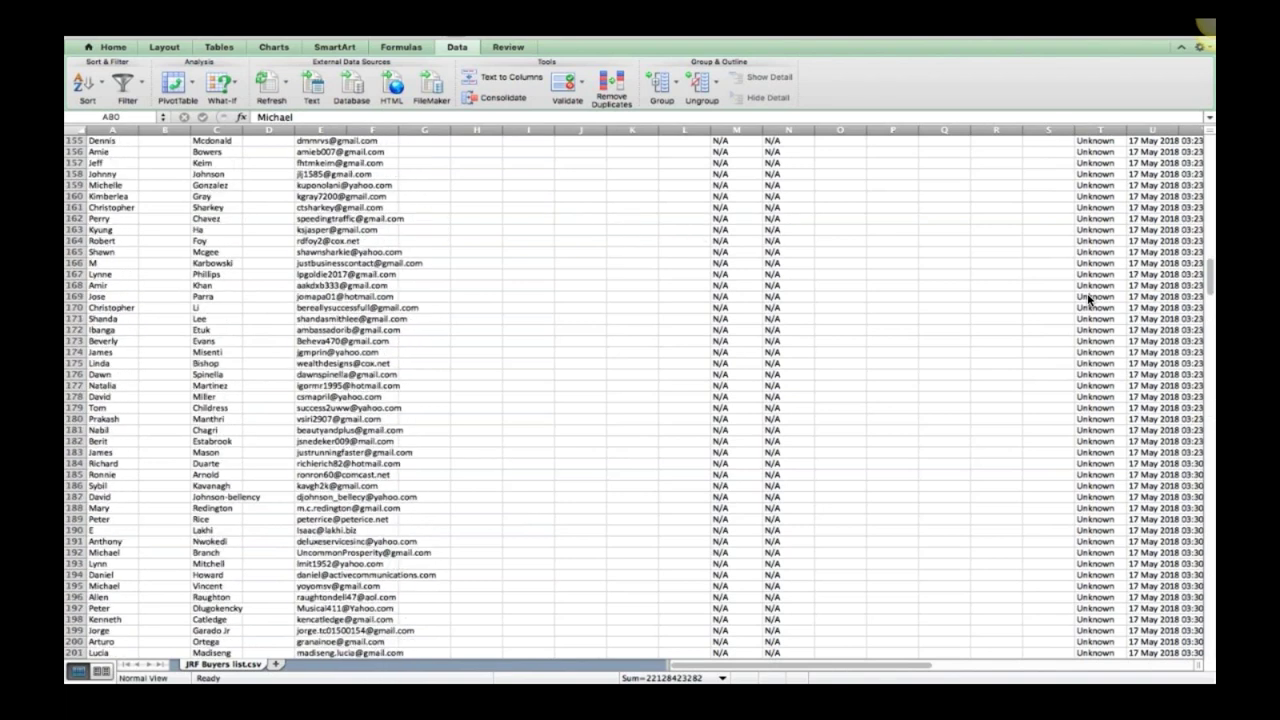
# - Save a copy of the cleaned list as the CSV file "JRF Buyers list 600" in Downloads, accepting the format limitations
pyautogui.hotkey('ctrl', 'F2')
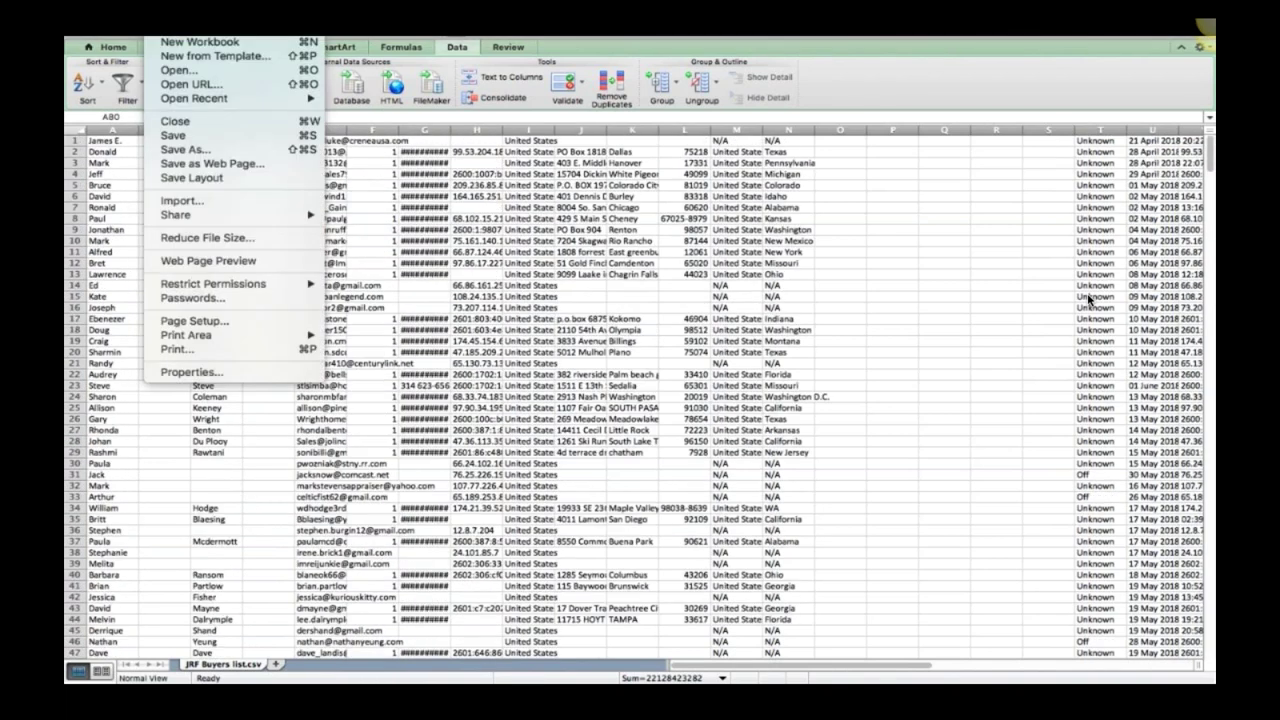
pyautogui.click(190, 150)
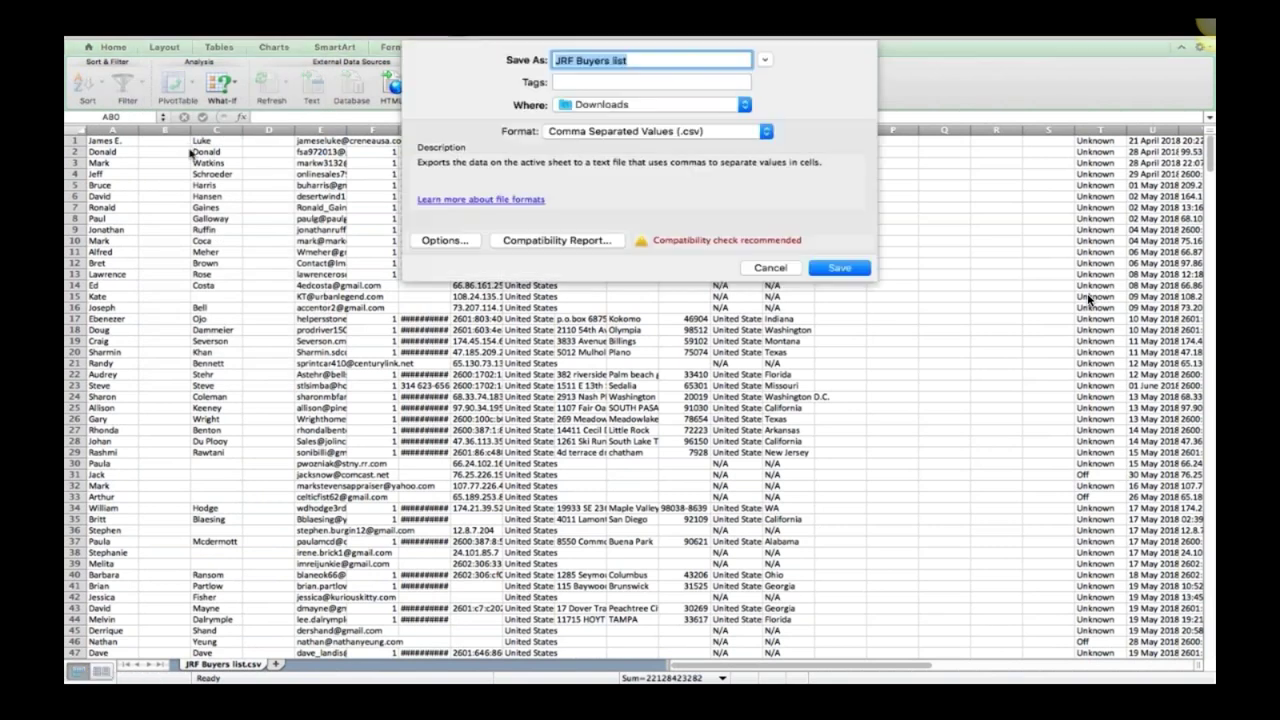
pyautogui.click(634, 57)
pyautogui.write('600')
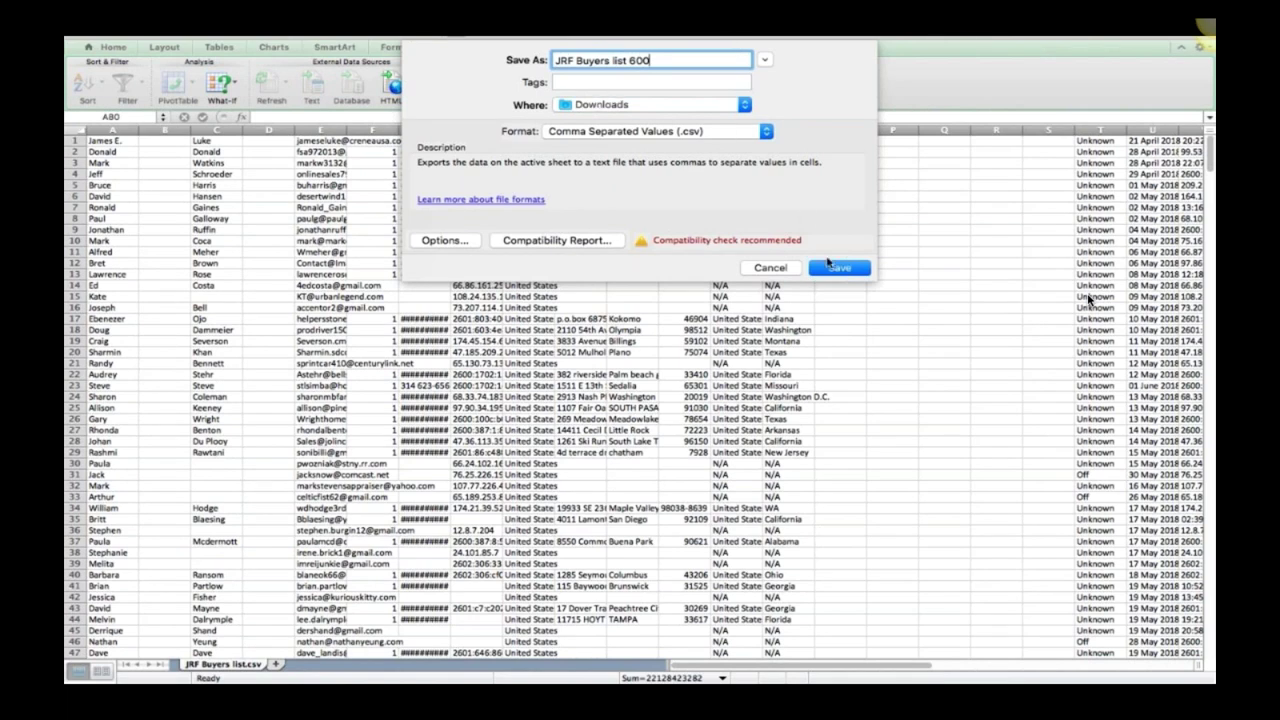
pyautogui.click(840, 268)
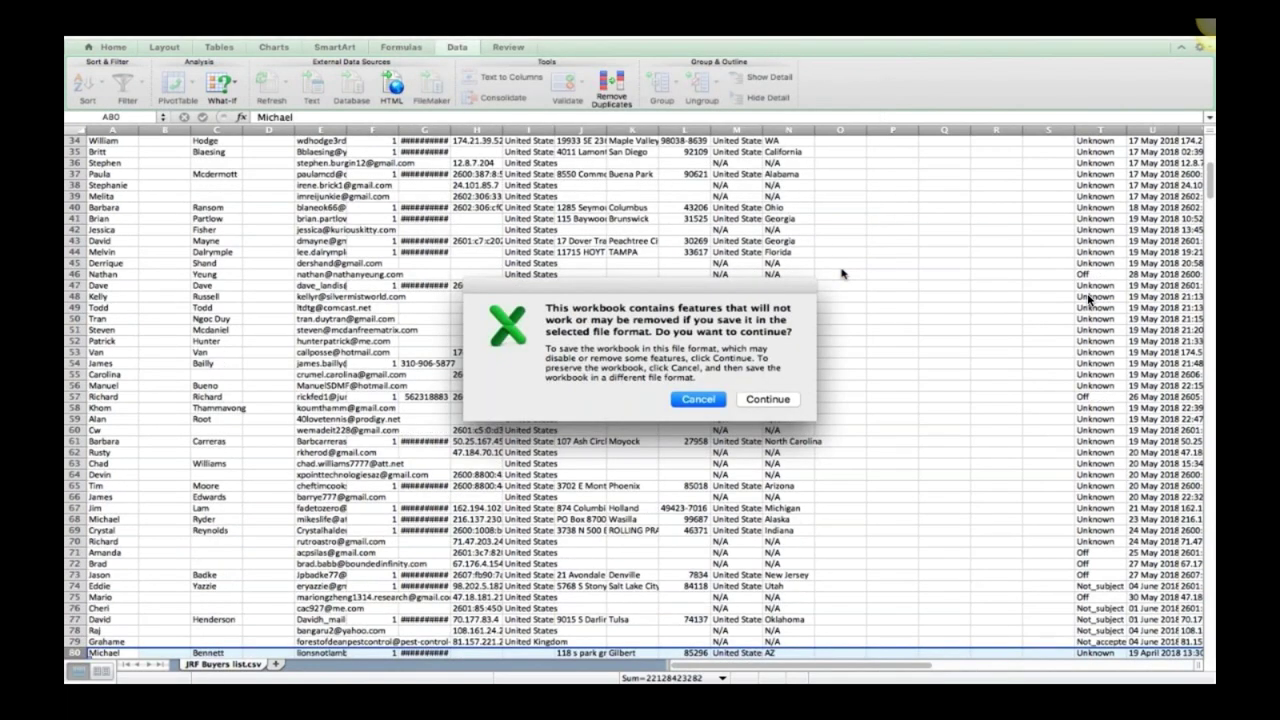
pyautogui.click(767, 399)
# - Switch to Chrome and open the Audiences library of the Facebook ad account
pyautogui.moveTo(943, 672)
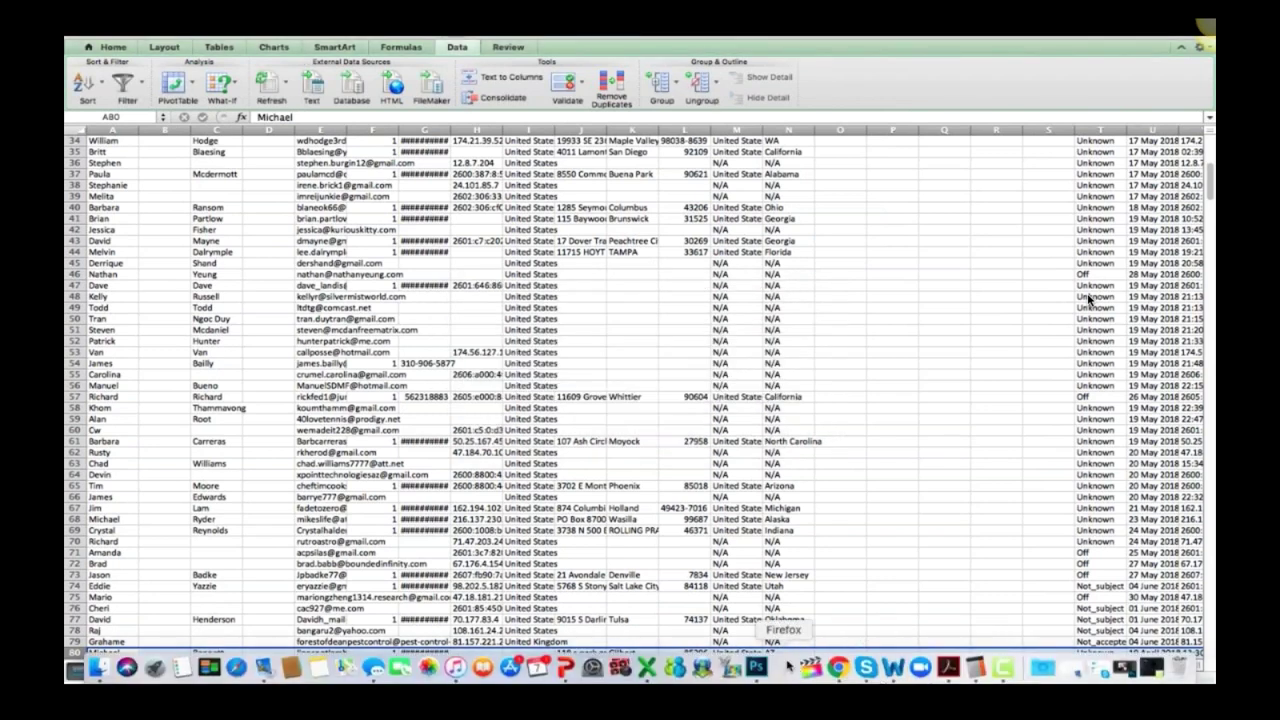
pyautogui.click(837, 668)
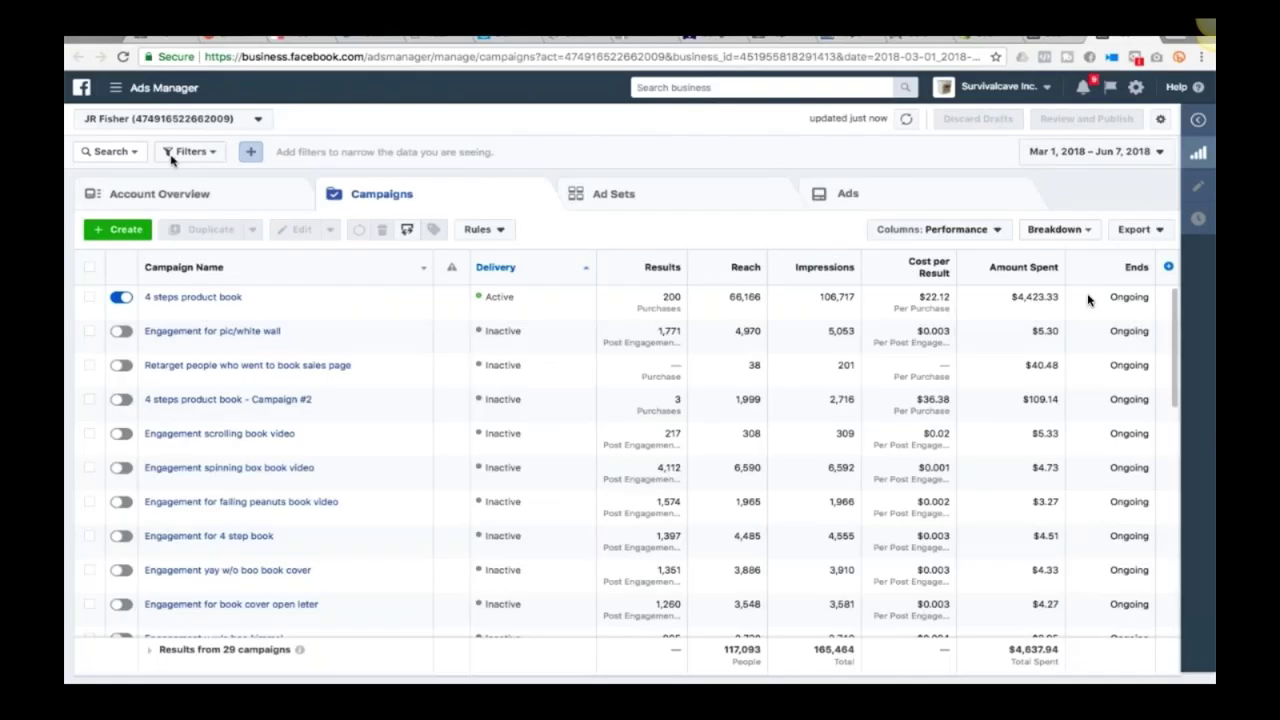
pyautogui.click(117, 89)
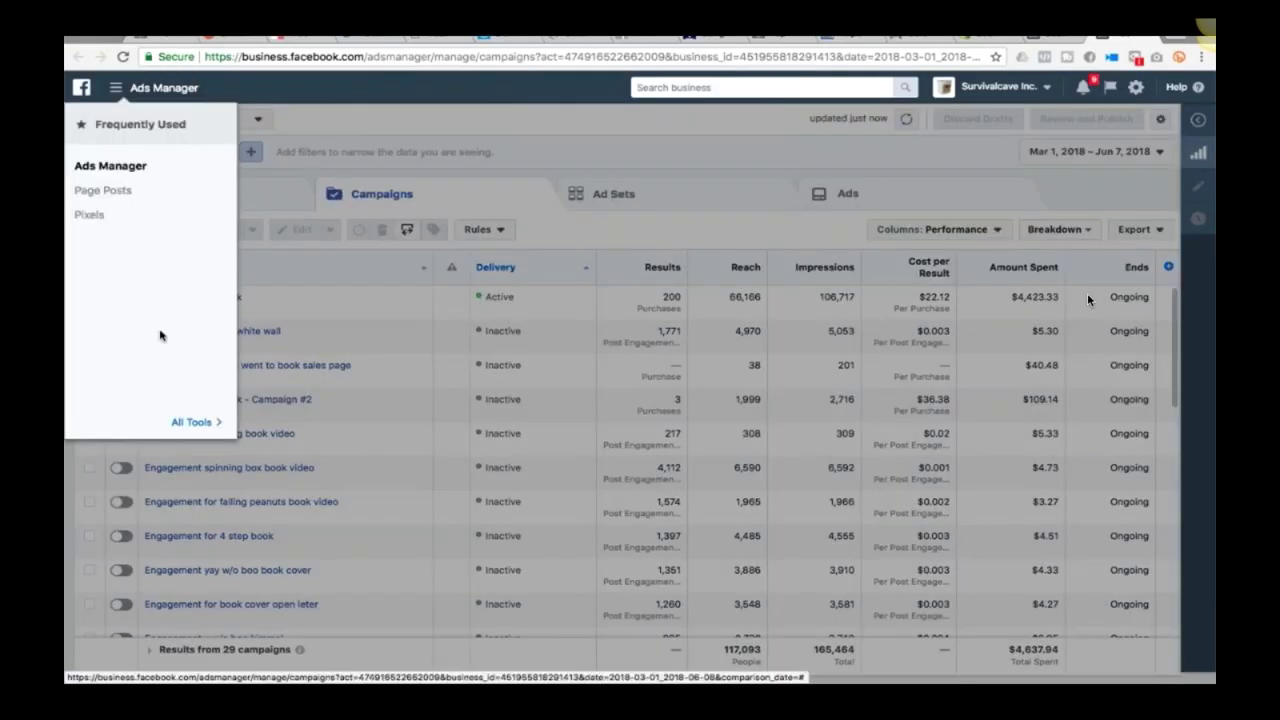
pyautogui.click(192, 423)
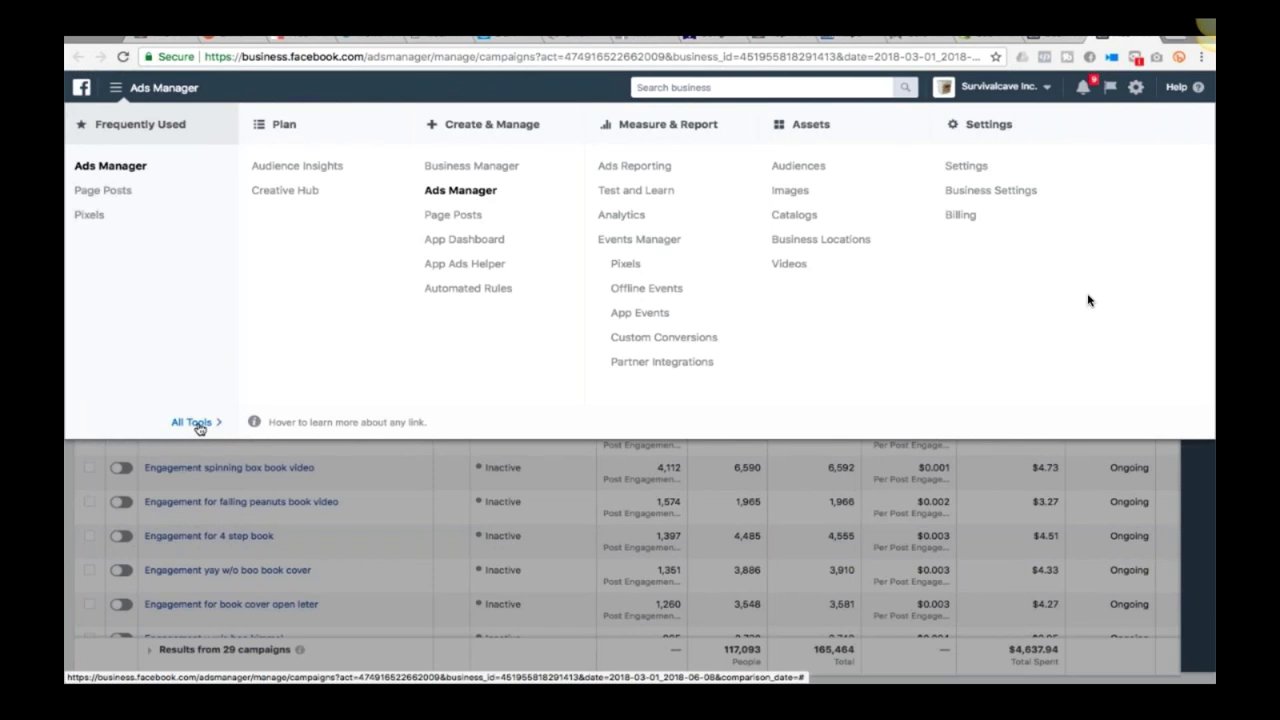
pyautogui.click(800, 170)
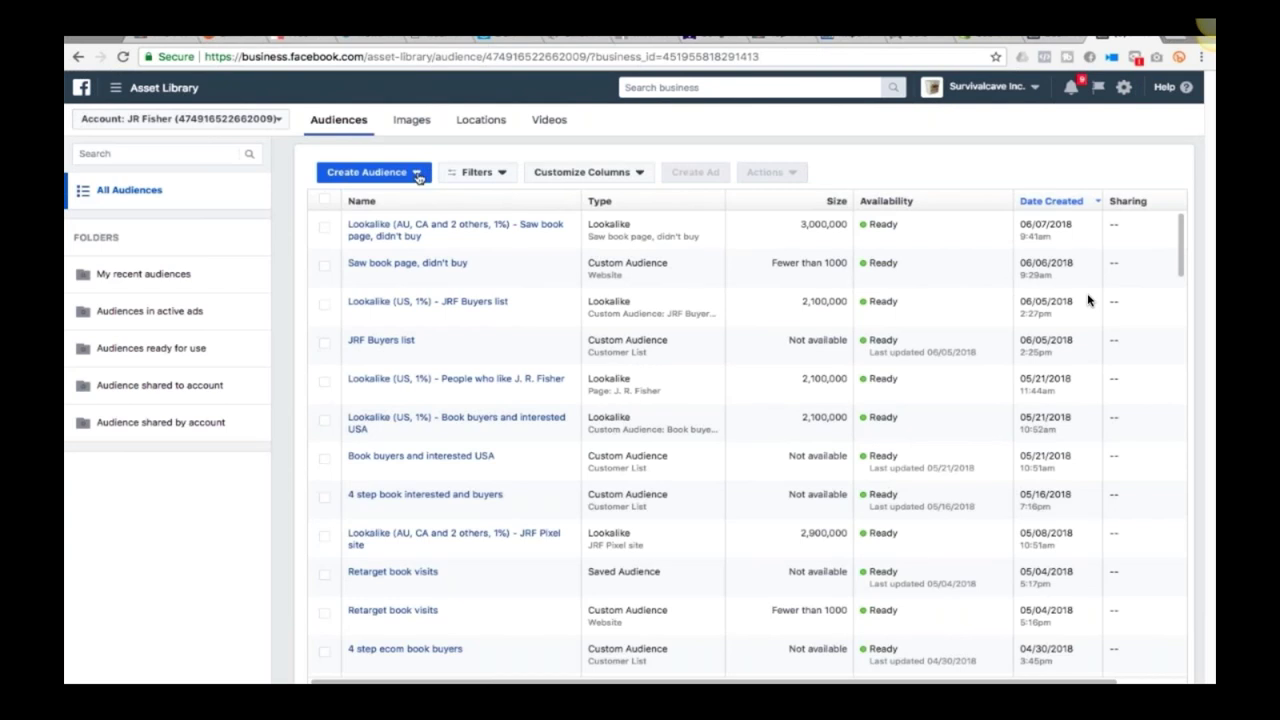
# - Start a new custom audience from a customer file, adding customers from your own file
pyautogui.click(416, 173)
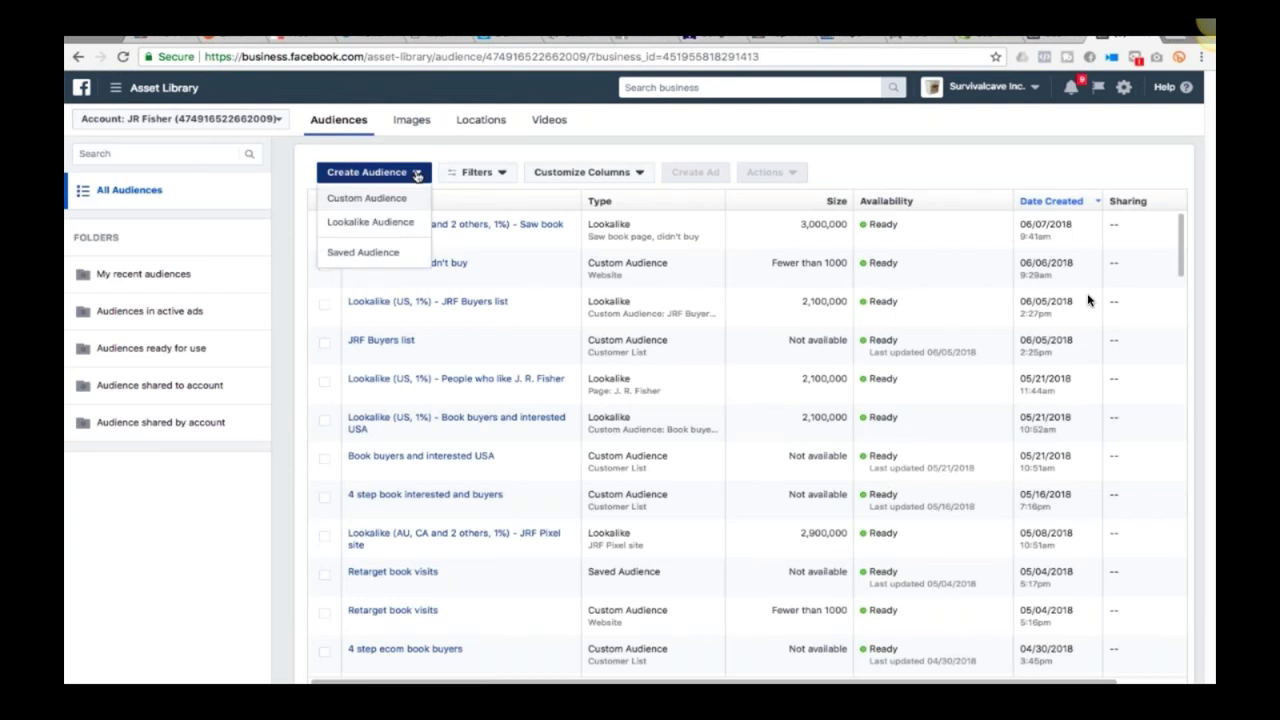
pyautogui.click(391, 199)
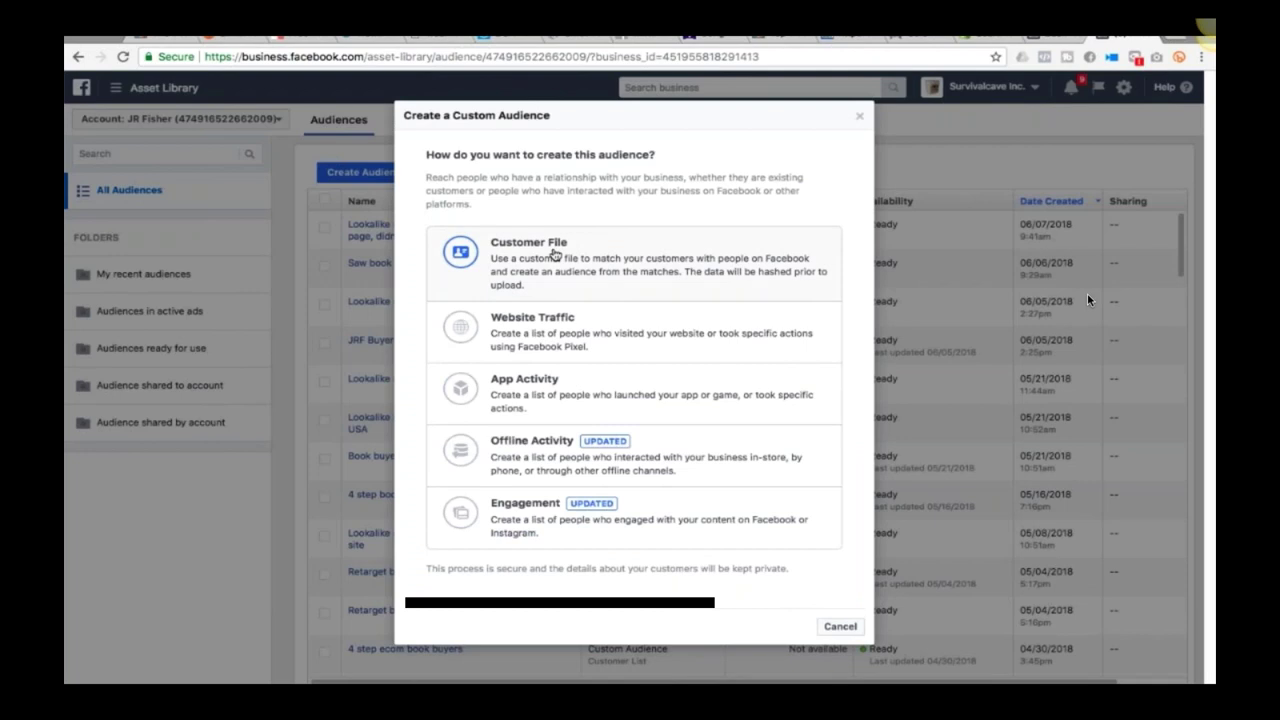
pyautogui.click(553, 254)
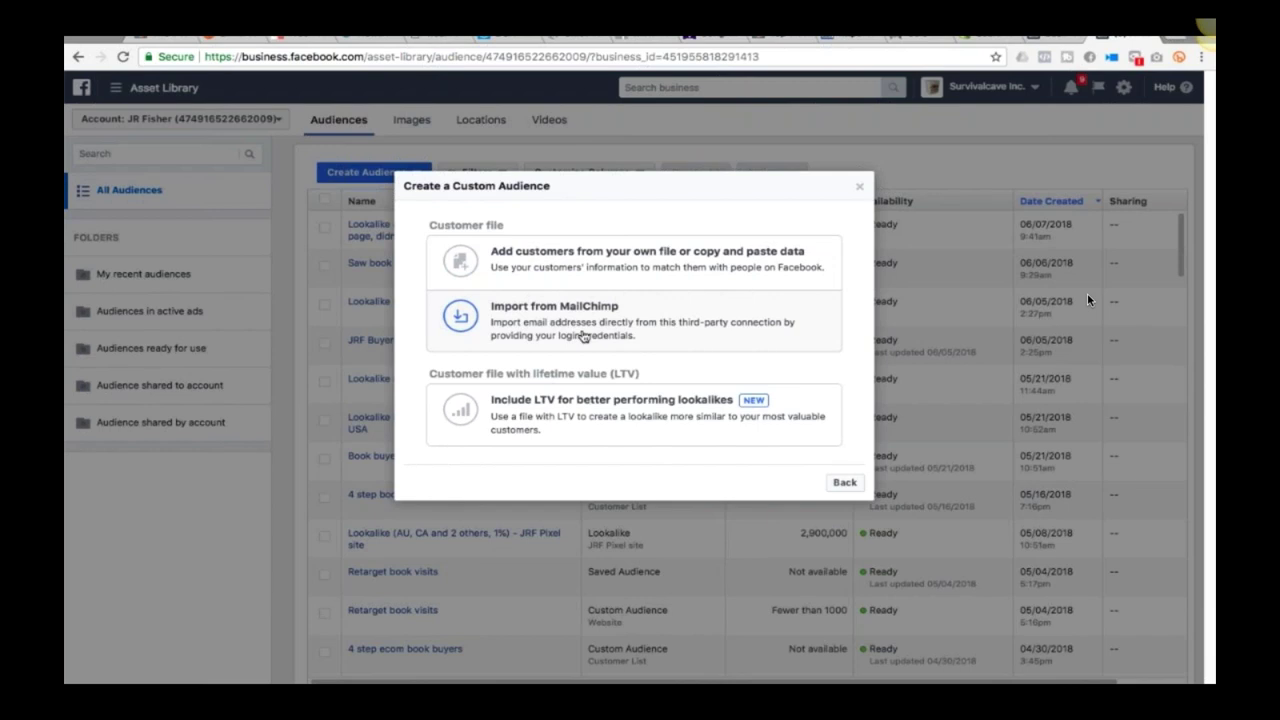
pyautogui.click(575, 266)
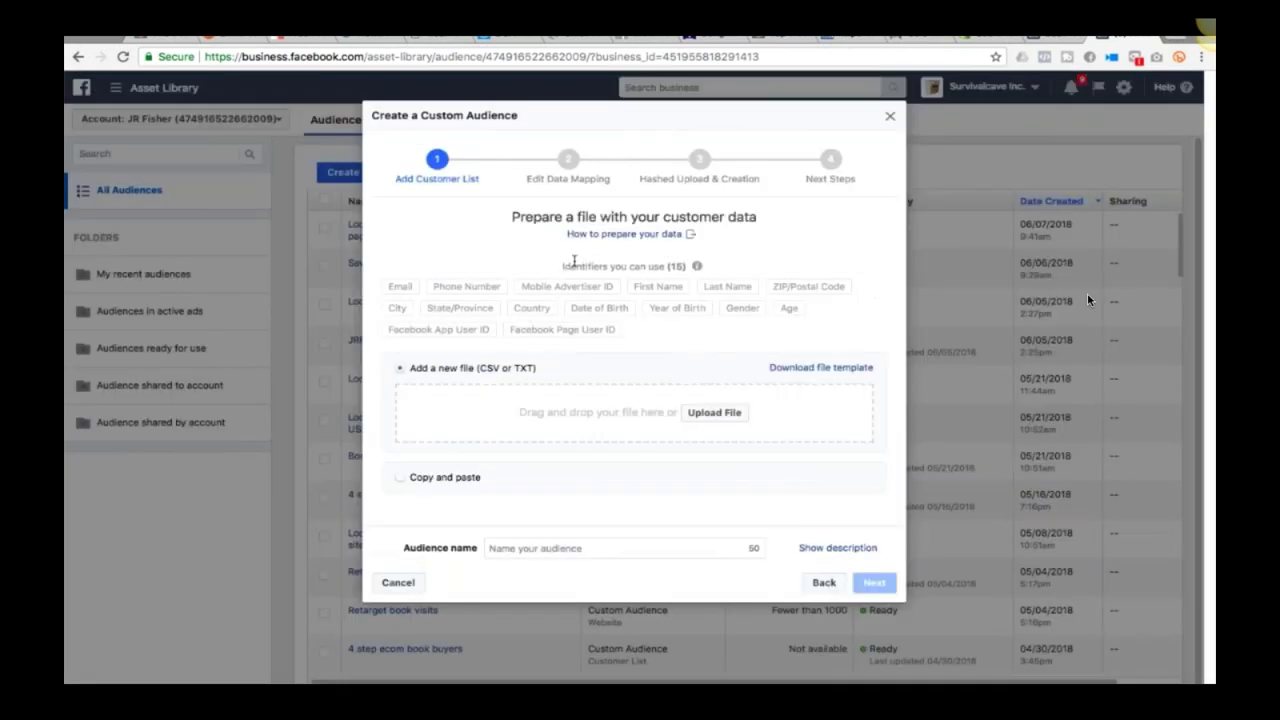
# - Upload the "JRF Buyers list 600" file from Downloads as the customer list and proceed to the data mapping
pyautogui.click(714, 413)
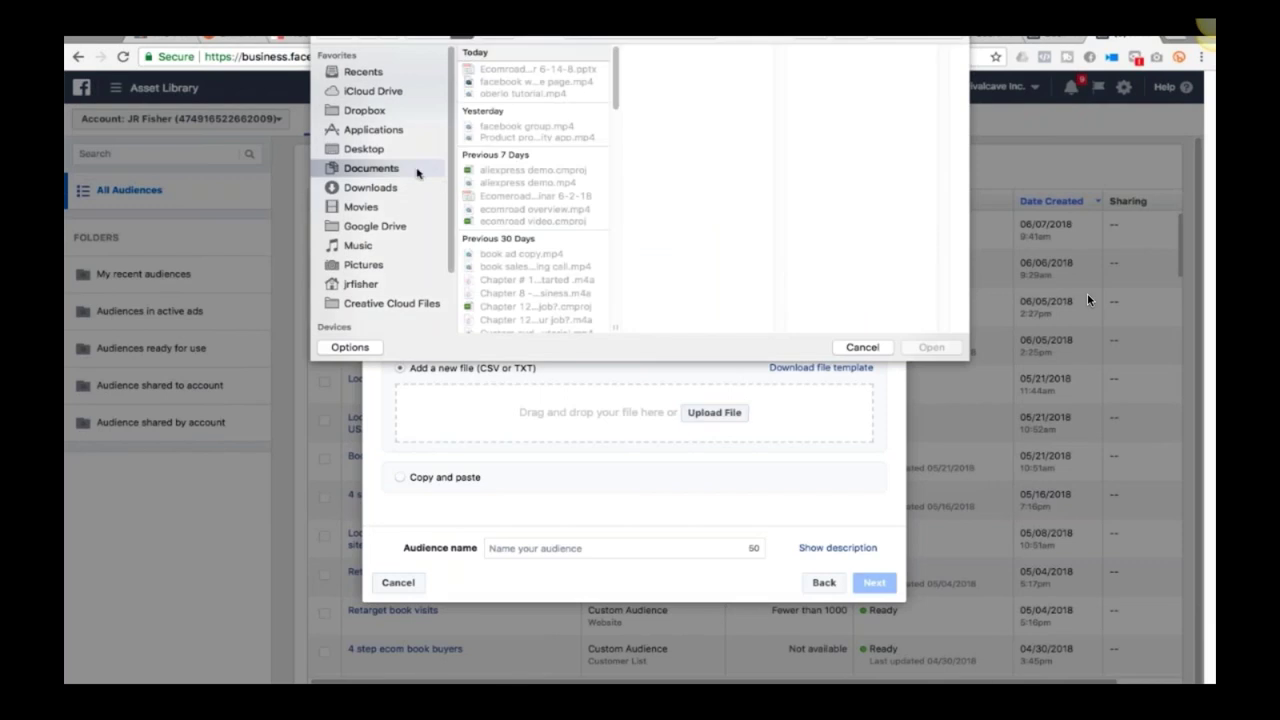
pyautogui.click(366, 190)
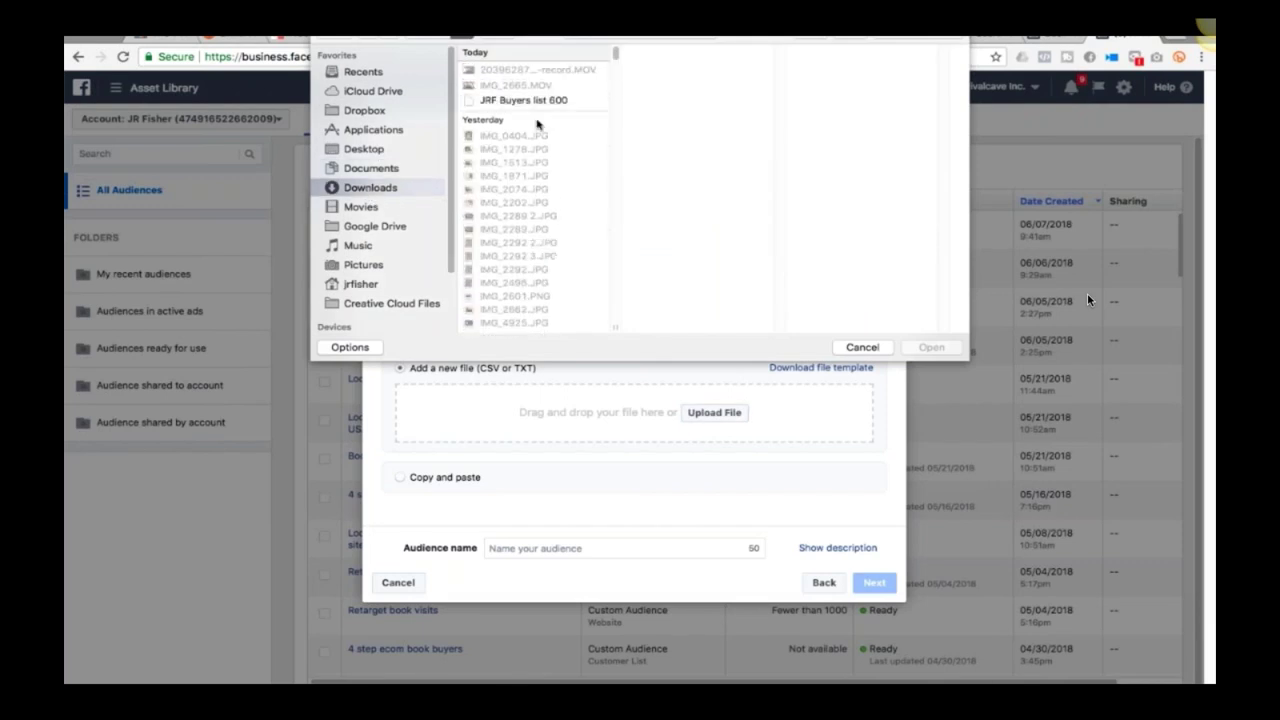
pyautogui.click(510, 103)
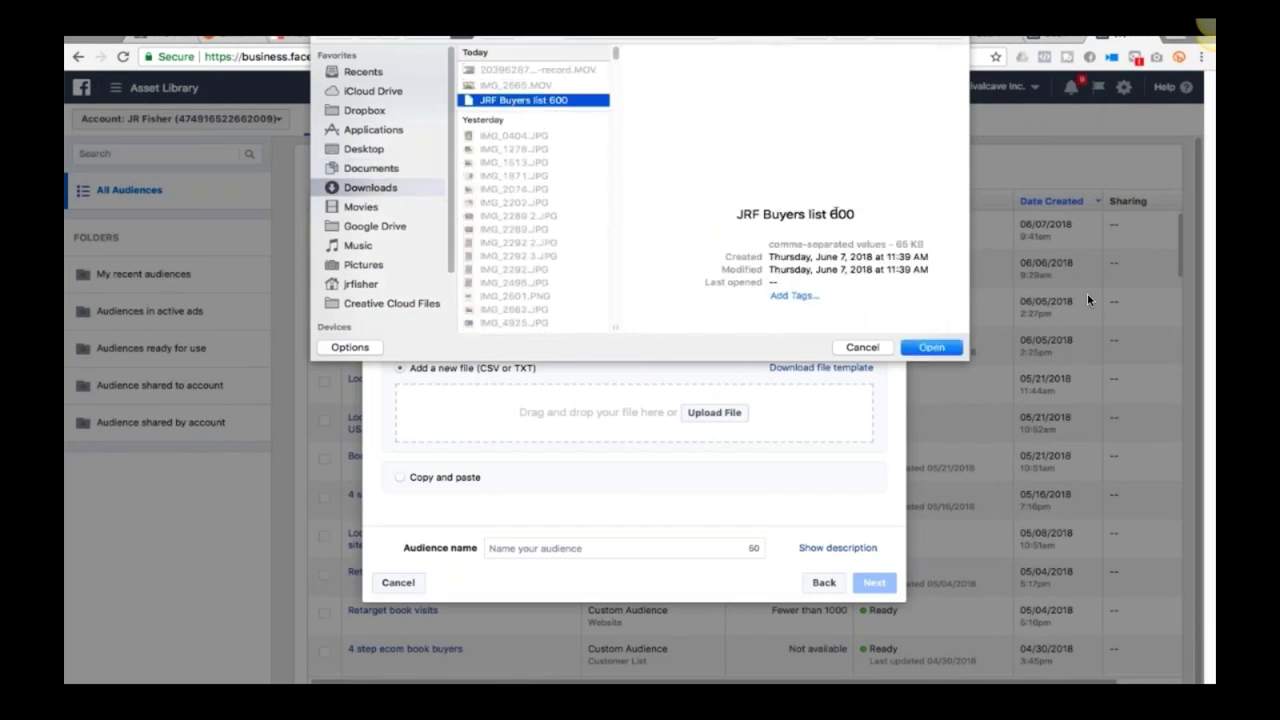
pyautogui.click(930, 348)
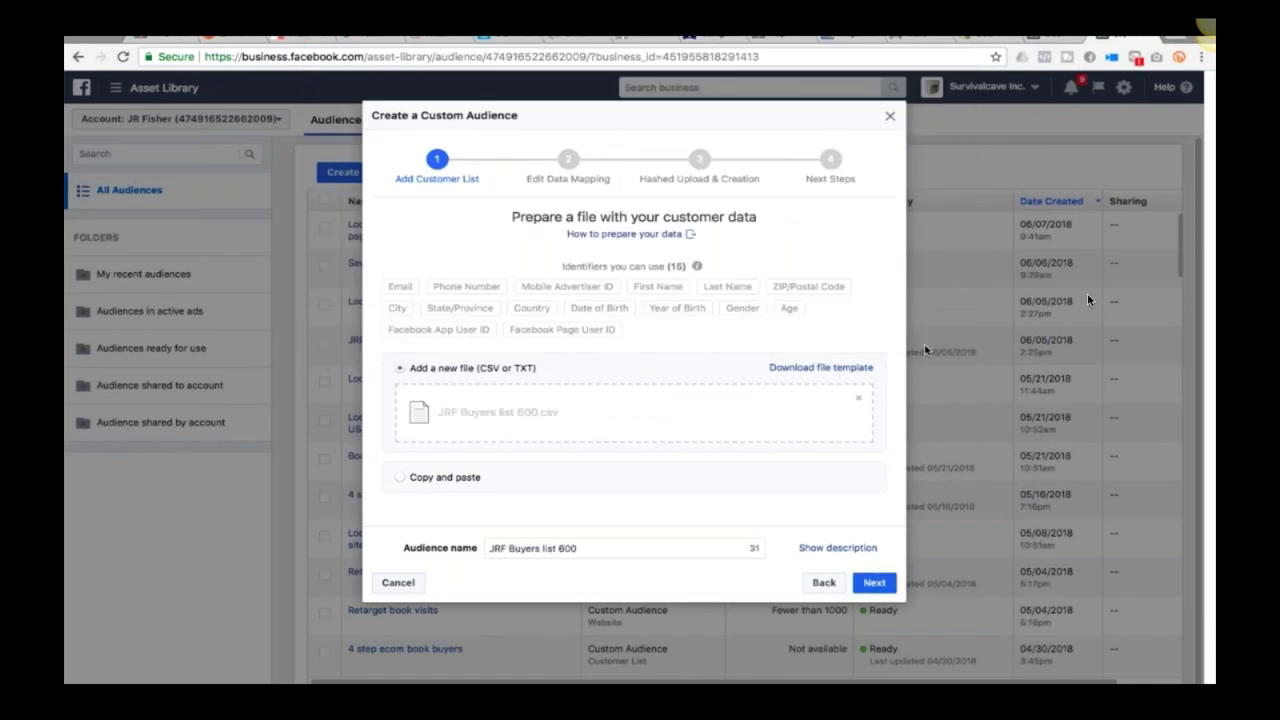
pyautogui.click(874, 582)
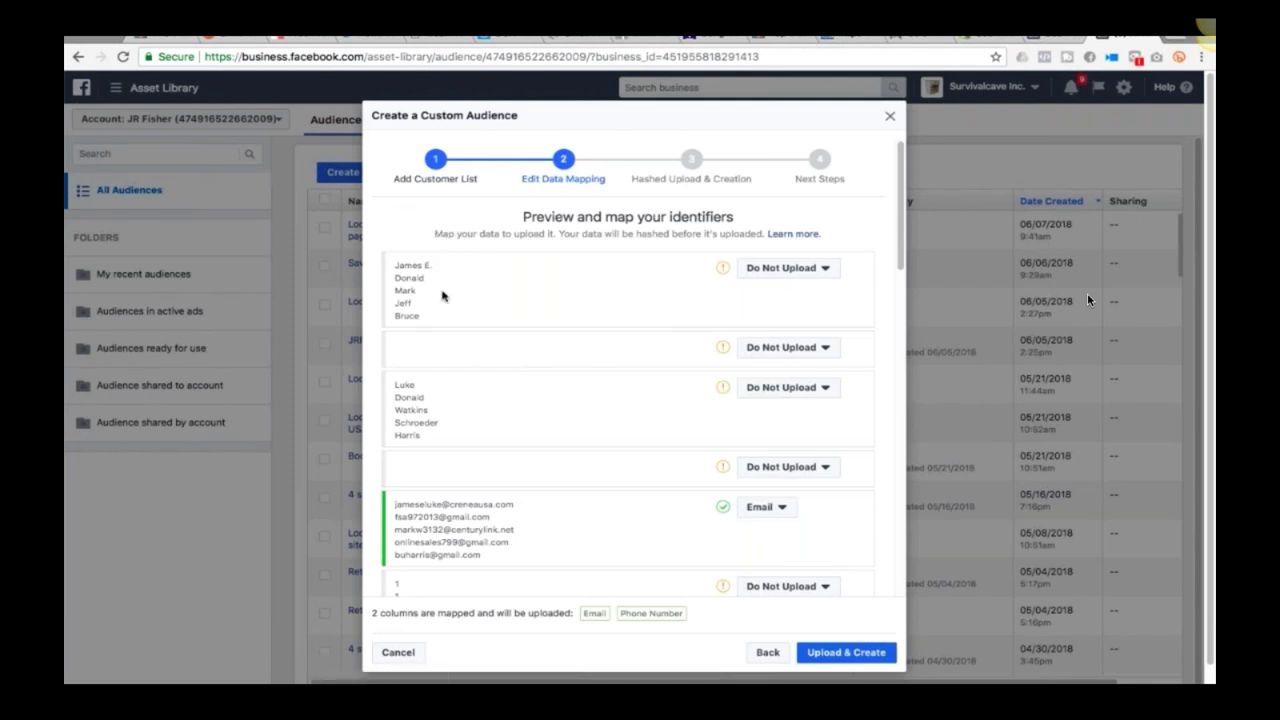
# - Map the column of given names to First Name and the column of surnames to Last Name
pyautogui.click(825, 269)
pyautogui.click(790, 374)
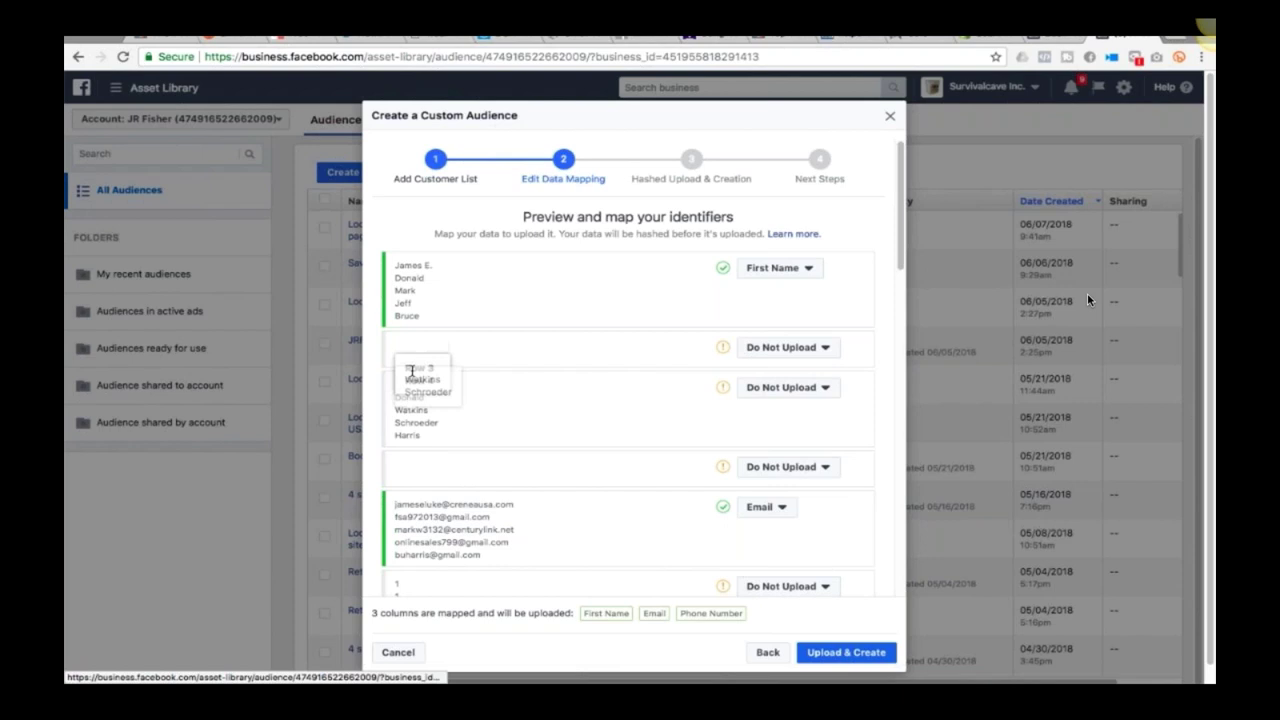
pyautogui.click(770, 391)
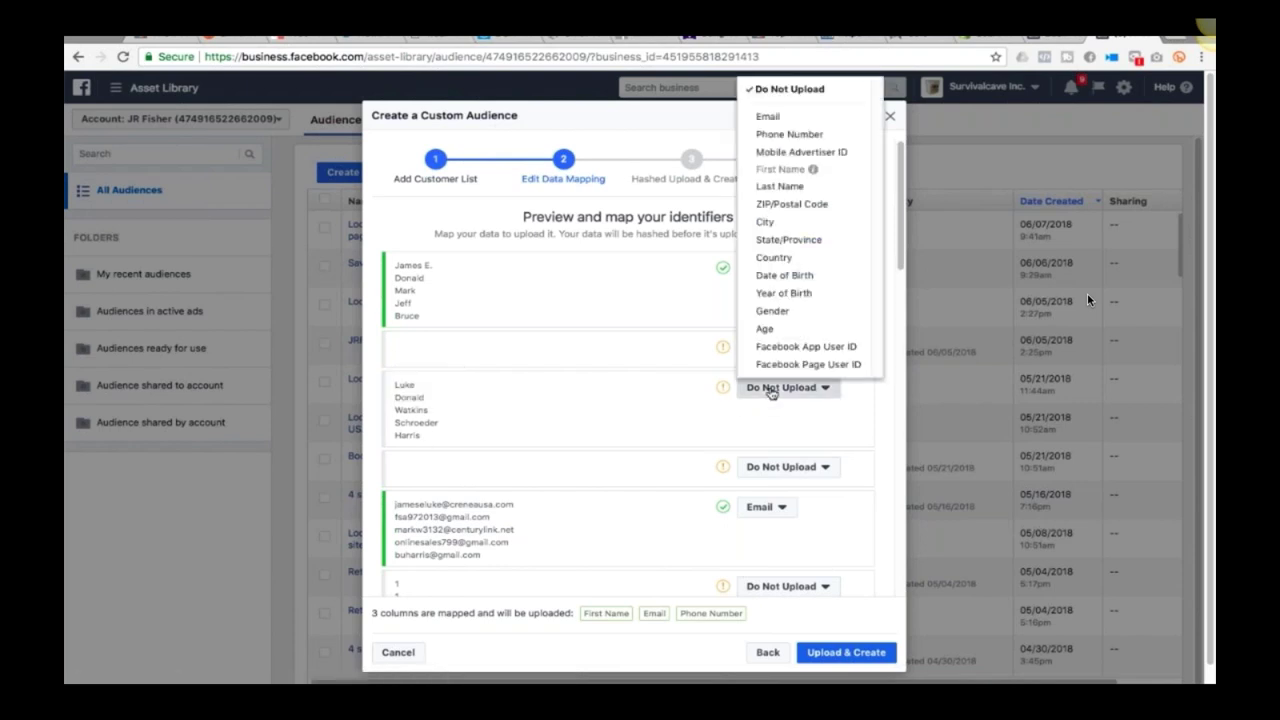
pyautogui.click(767, 187)
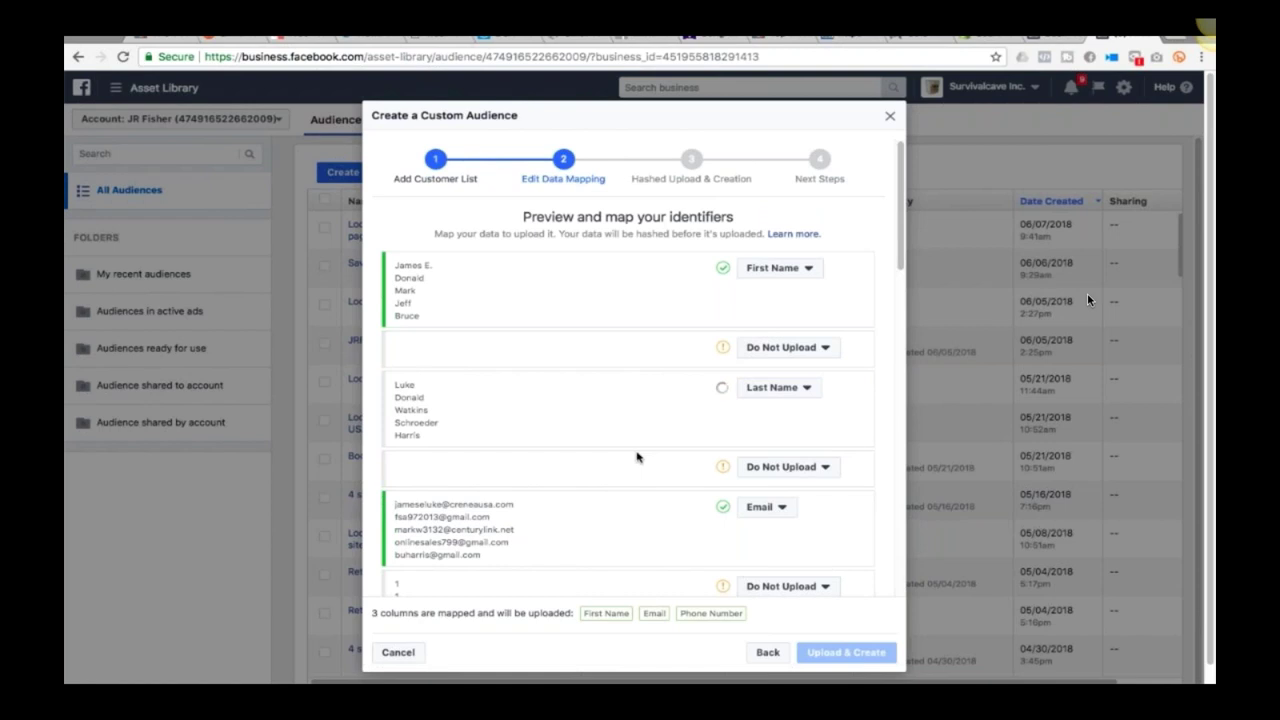
# - Review the remaining data columns and their identifier mappings, from email and phone number to country, city, ZIP and state
pyautogui.scroll(-1, 637, 457)
pyautogui.scroll(-3, 637, 457)
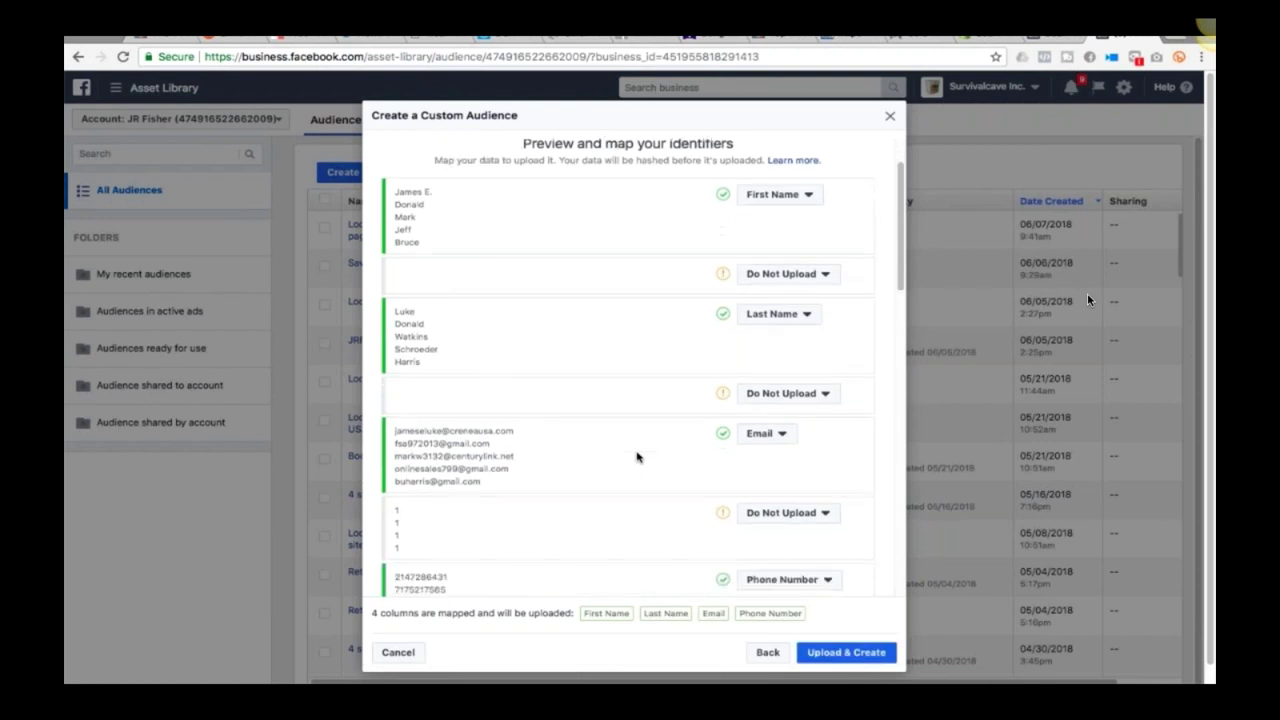
pyautogui.scroll(3, 637, 457)
pyautogui.scroll(-2, 637, 457)
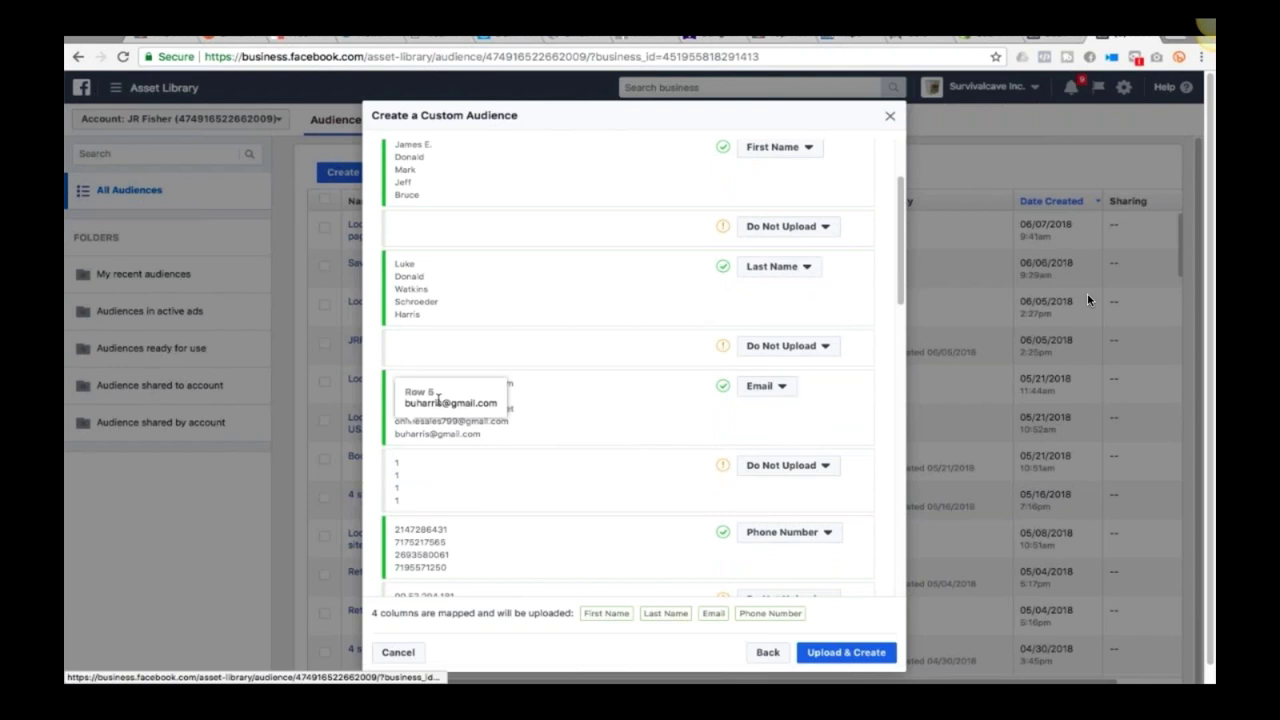
pyautogui.scroll(-2, 617, 423)
pyautogui.scroll(-1, 617, 423)
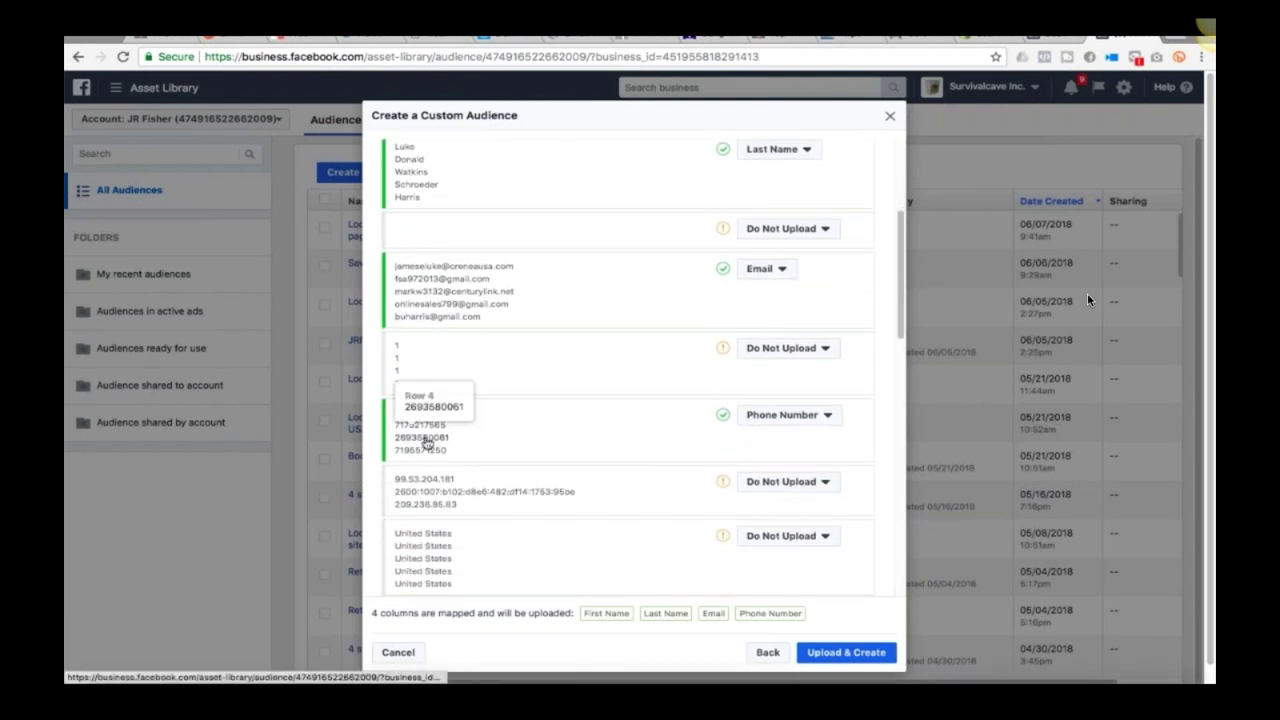
pyautogui.scroll(-2, 586, 429)
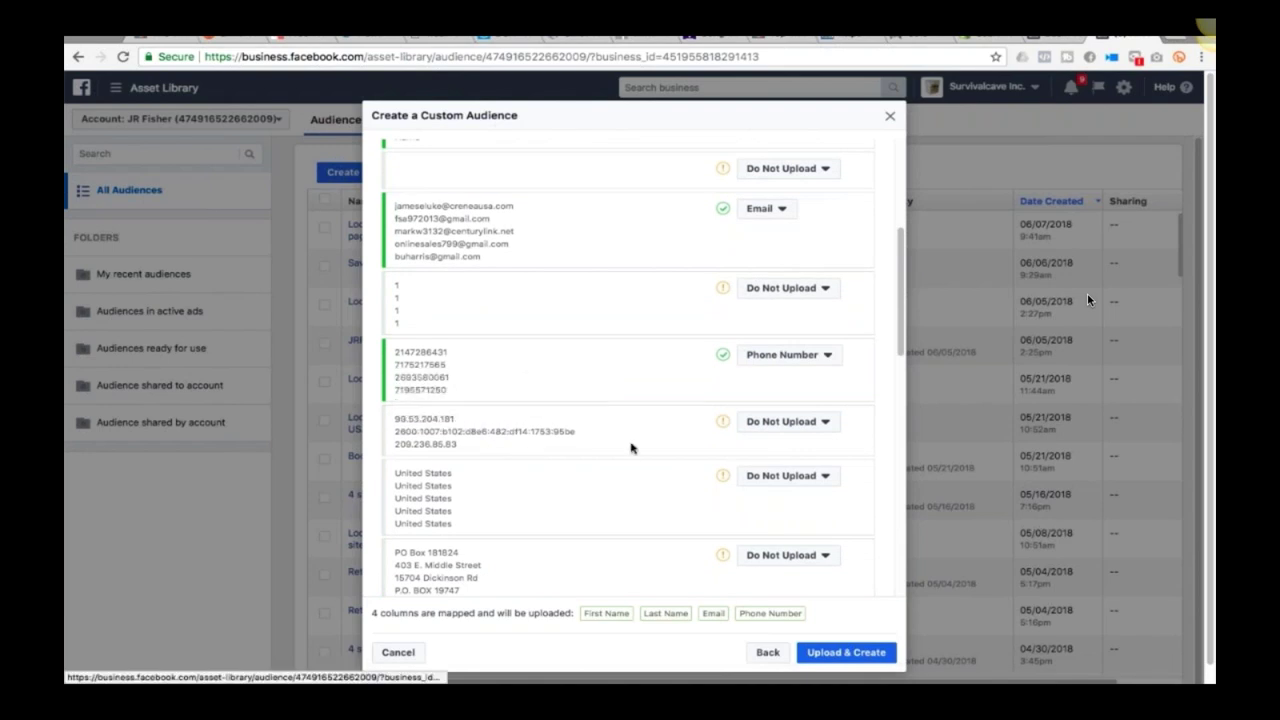
pyautogui.scroll(-2, 631, 444)
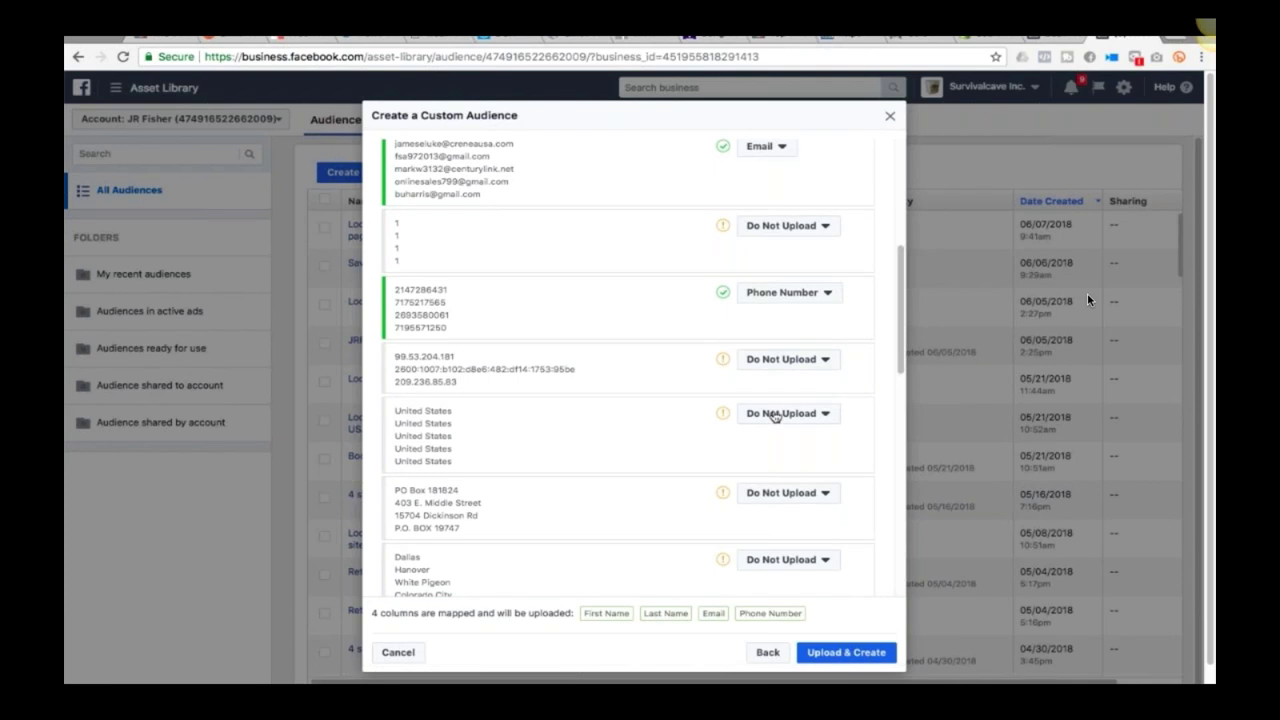
pyautogui.scroll(-5, 774, 416)
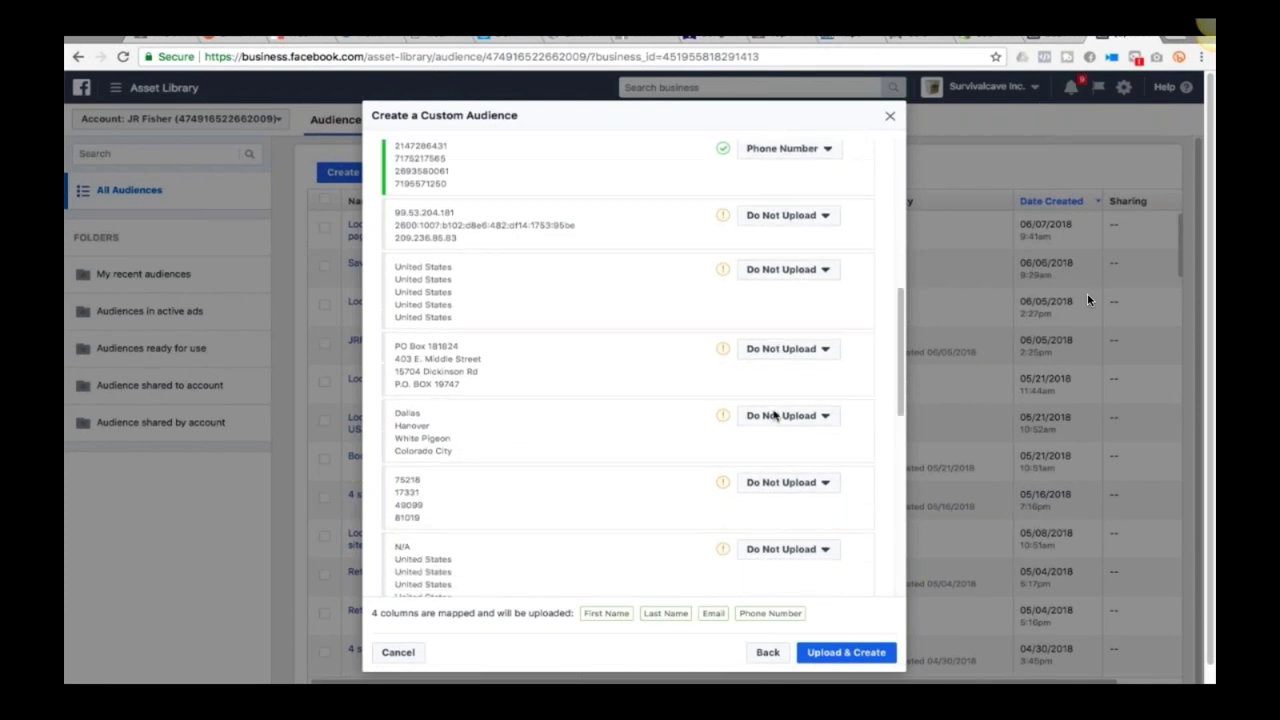
pyautogui.scroll(-1, 774, 416)
pyautogui.scroll(-15, 774, 416)
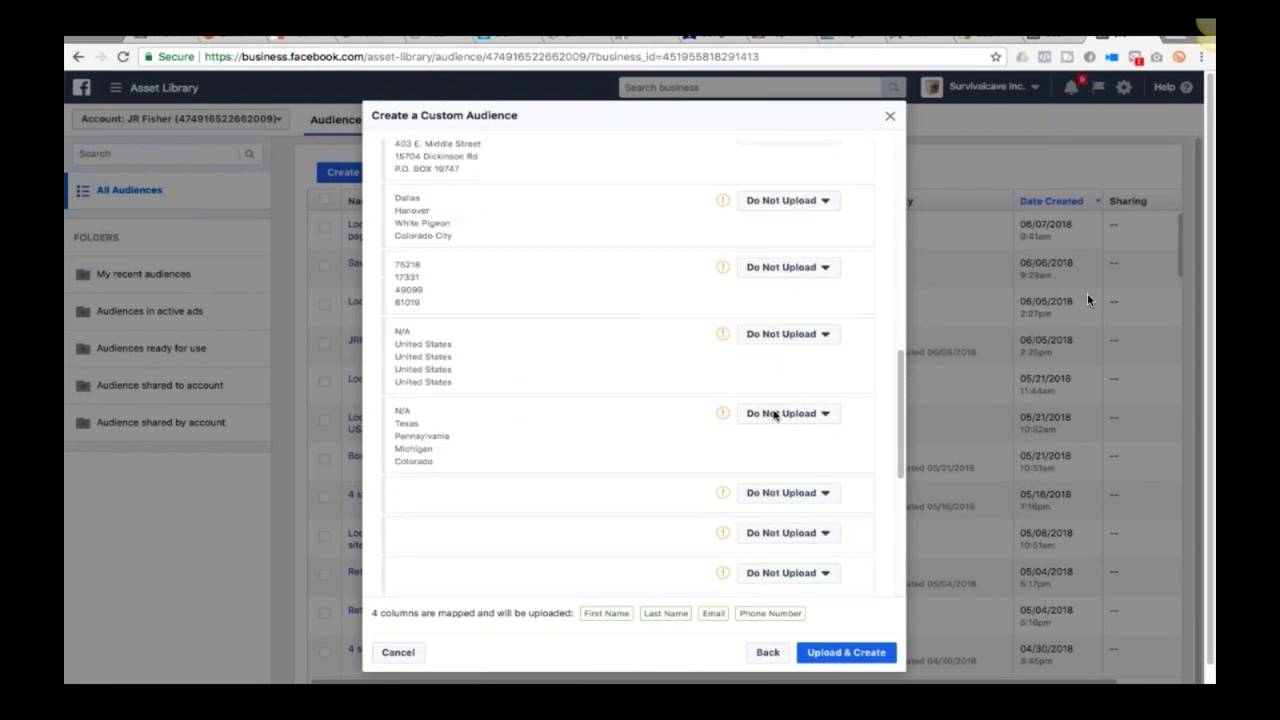
# - Map the first United States column, above the street addresses, to the Country identifier
pyautogui.scroll(-4, 774, 415)
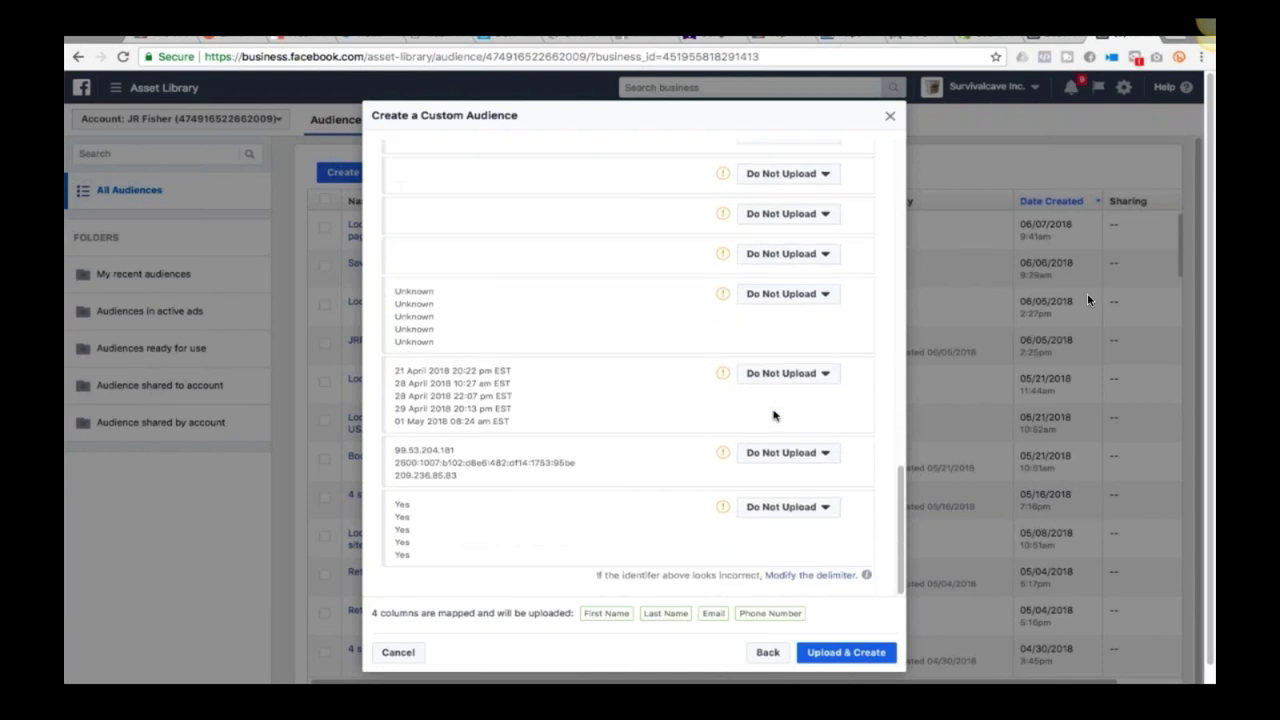
pyautogui.scroll(6, 774, 415)
pyautogui.scroll(12, 774, 415)
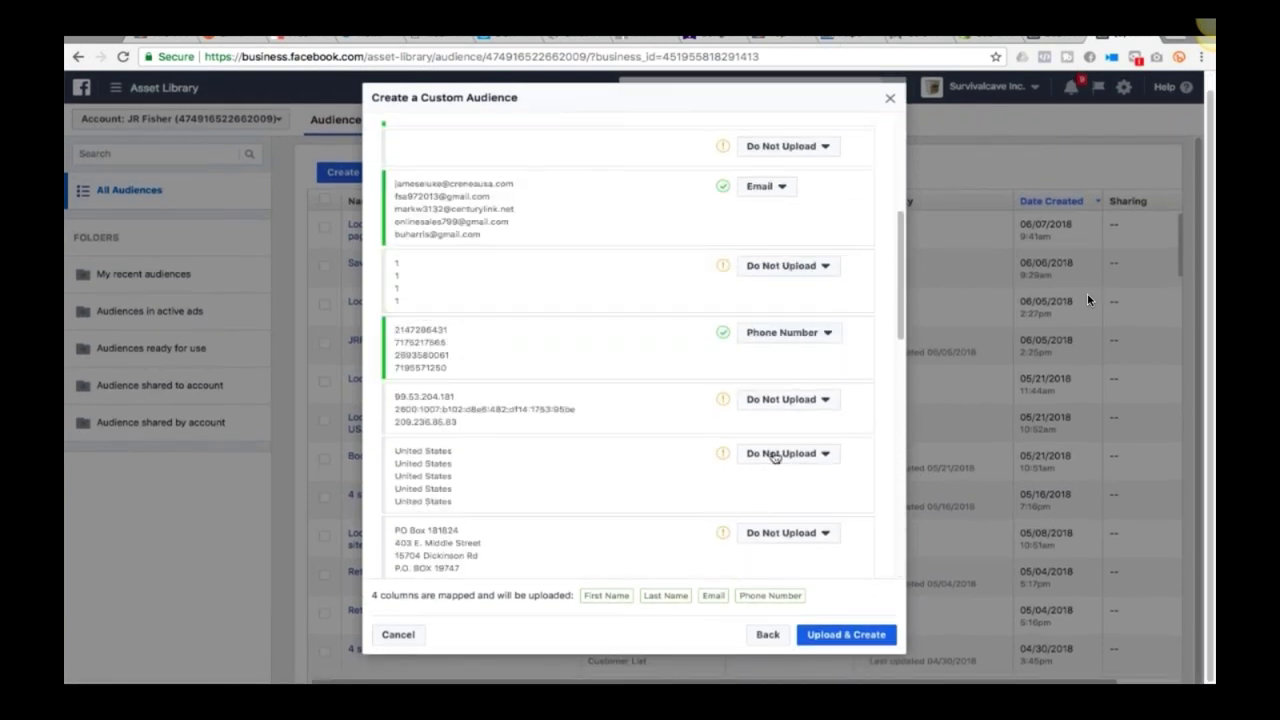
pyautogui.click(775, 455)
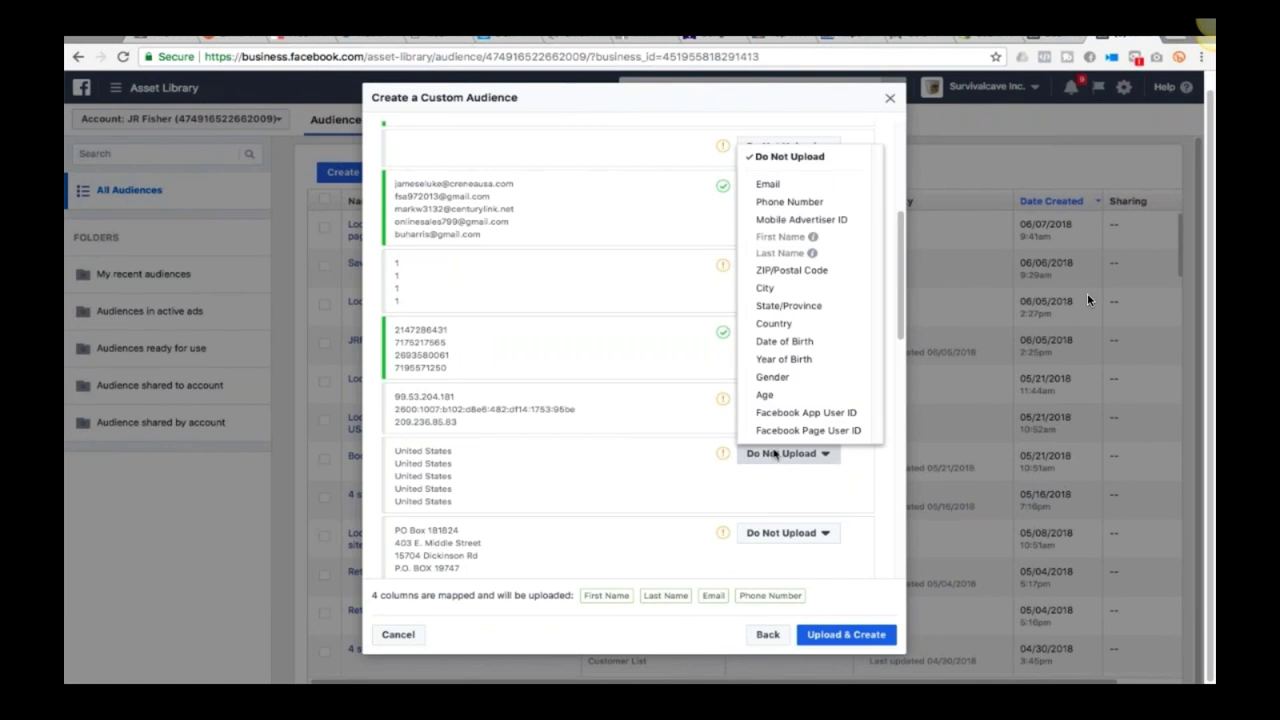
pyautogui.click(773, 324)
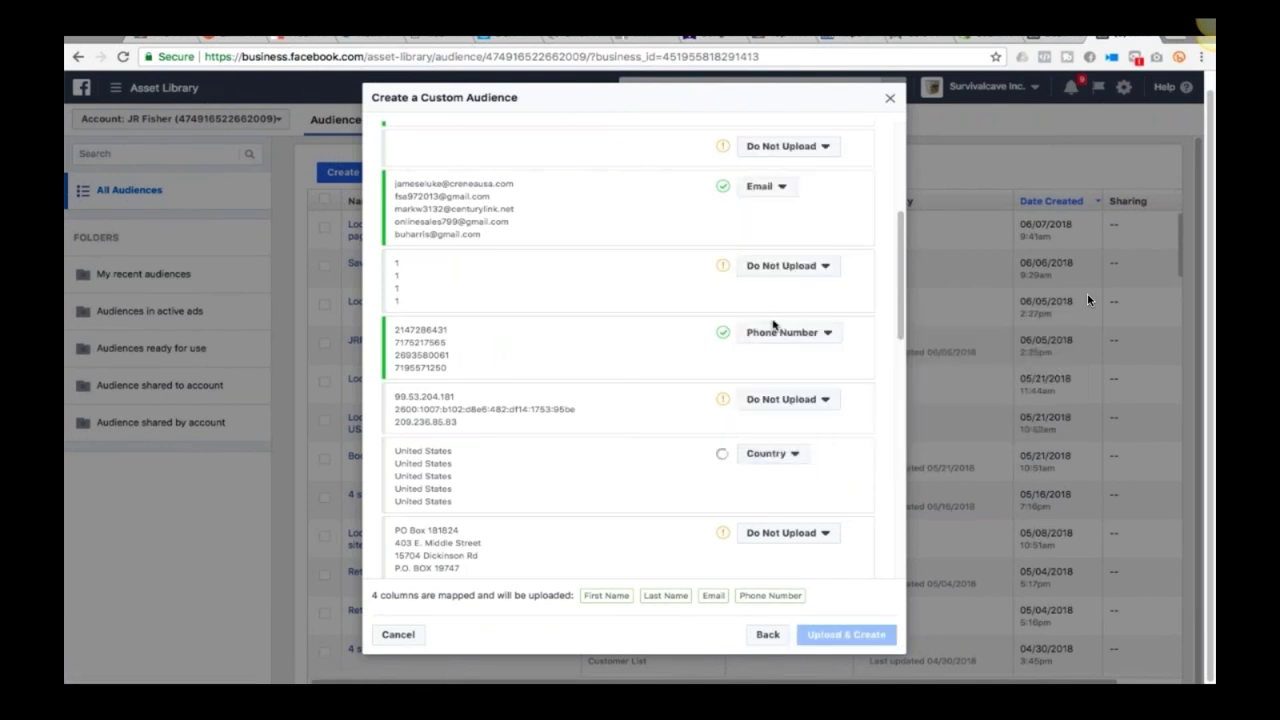
# - Leave the street address column unmapped and map the column of city names to City
pyautogui.scroll(-2, 798, 433)
pyautogui.scroll(-1, 798, 433)
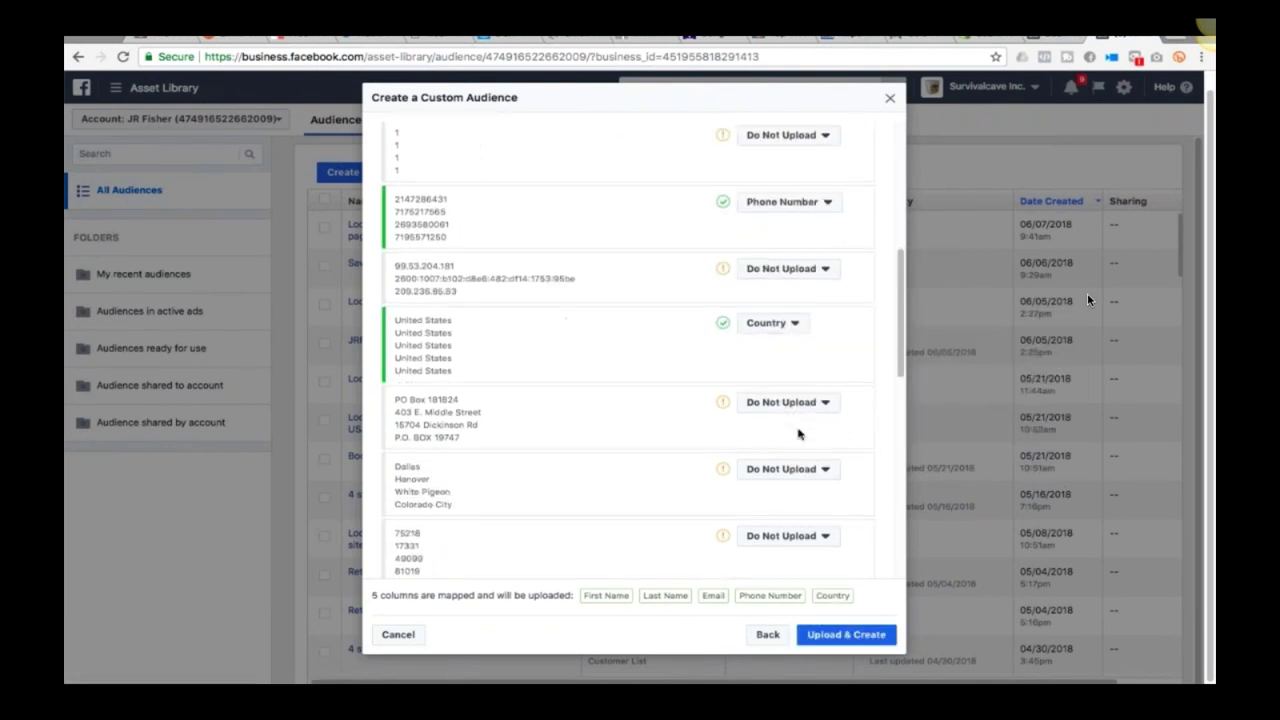
pyautogui.click(785, 403)
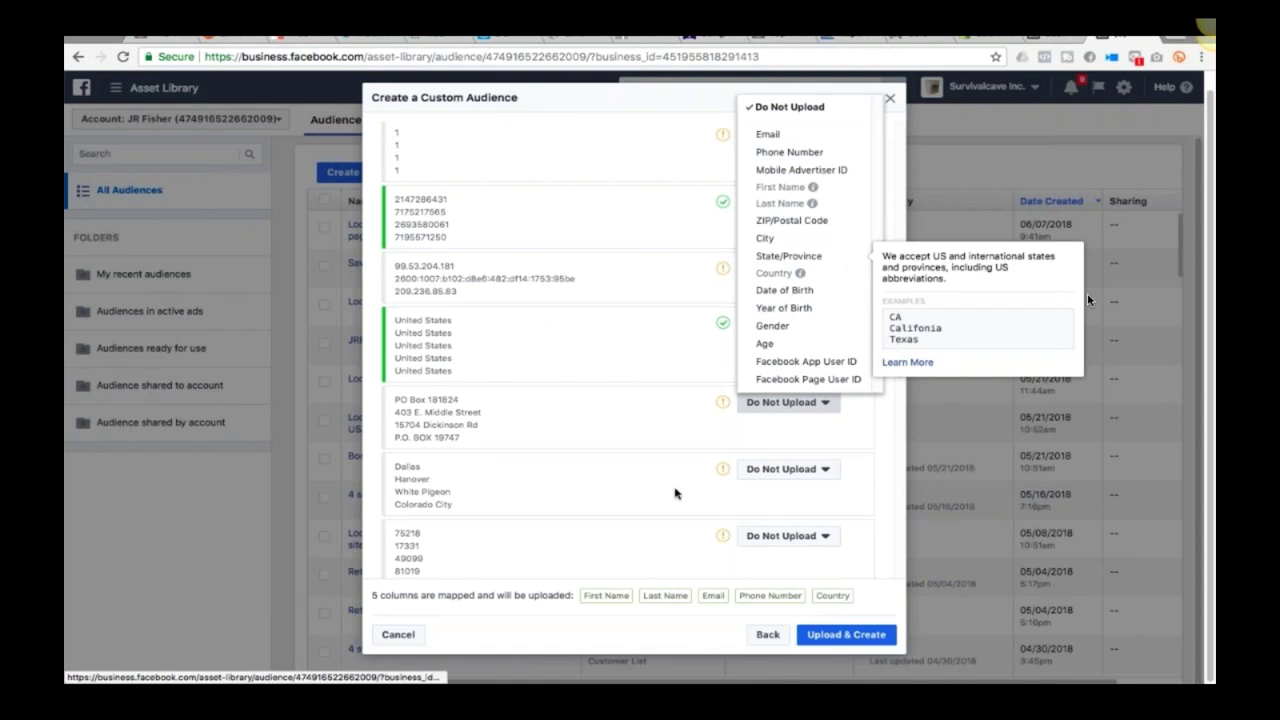
pyautogui.click(656, 516)
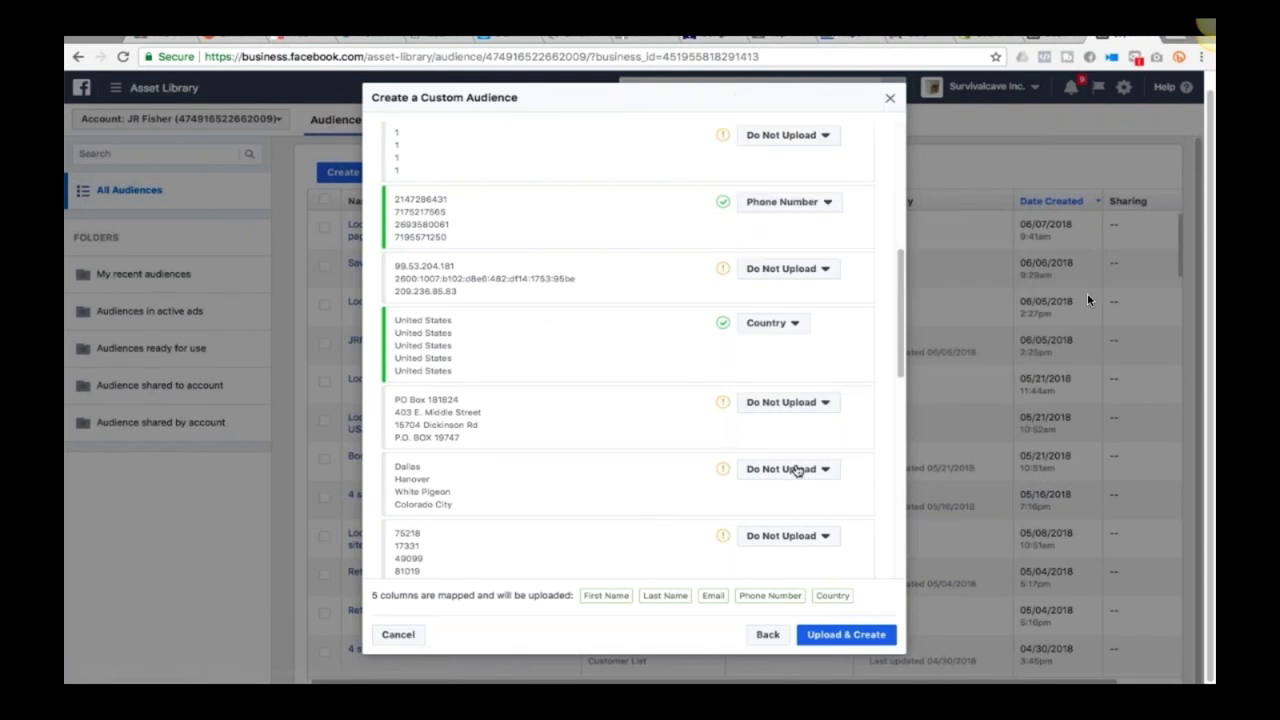
pyautogui.click(796, 469)
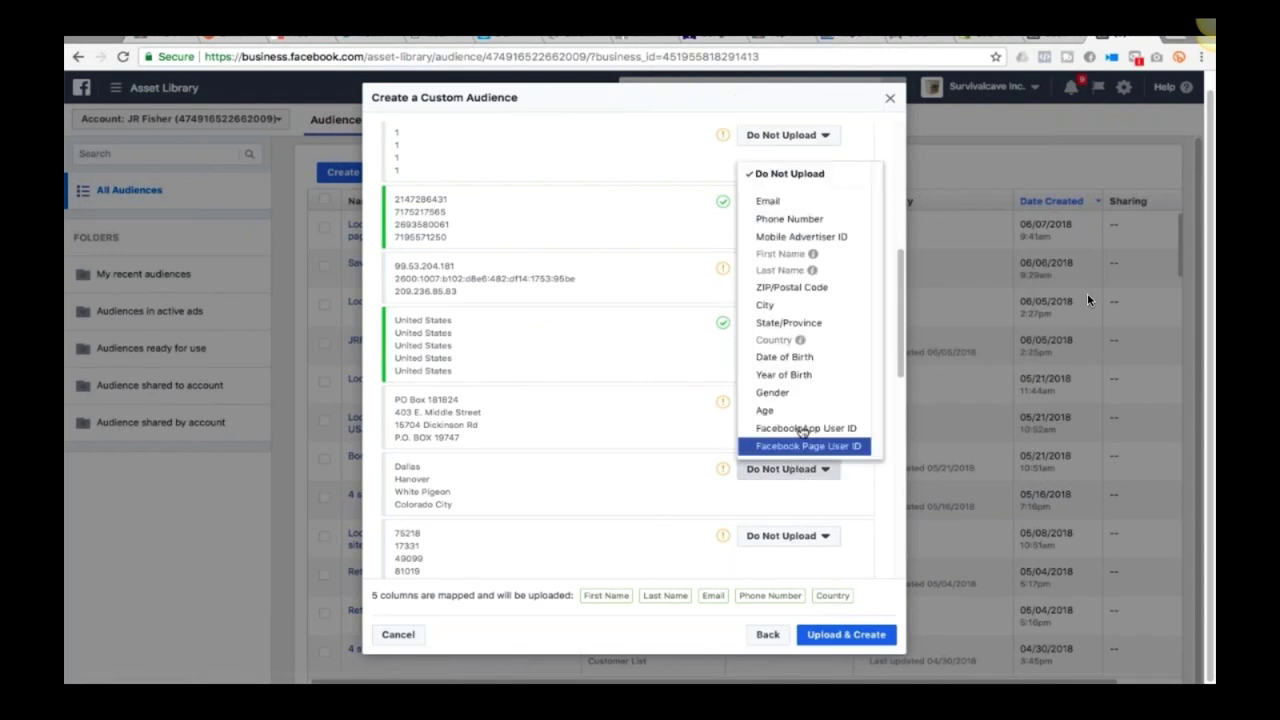
pyautogui.click(766, 307)
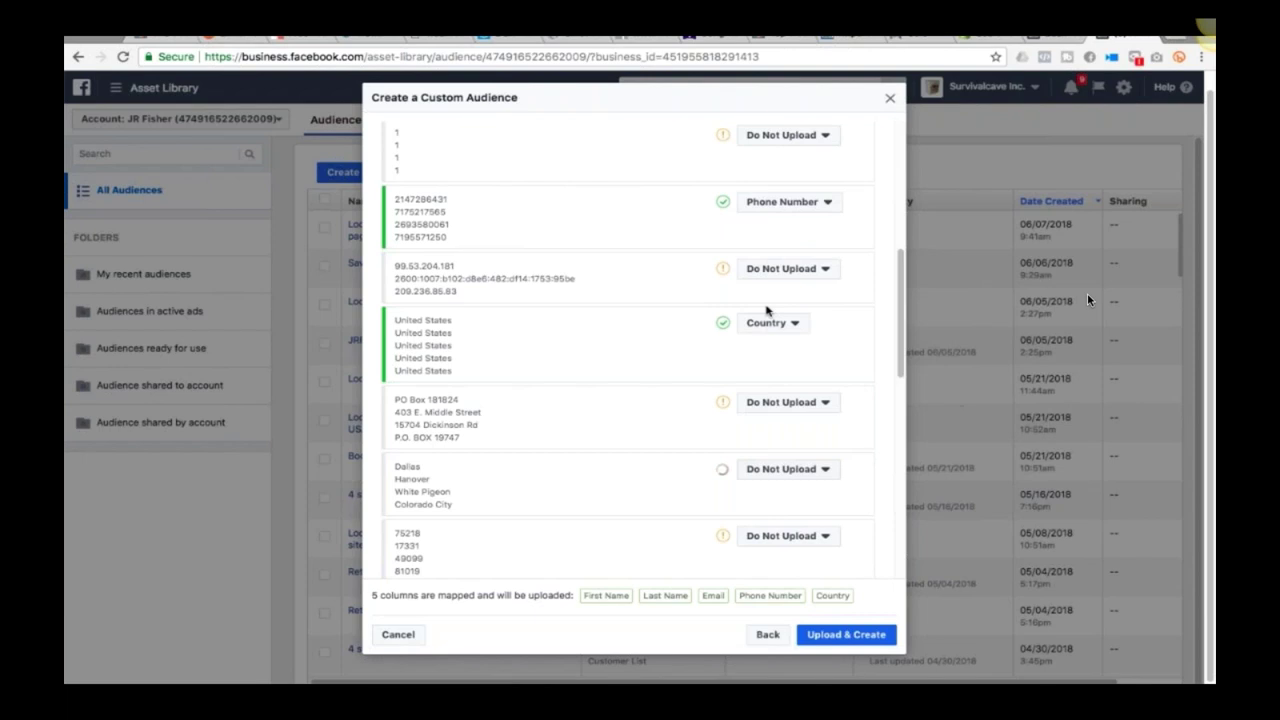
# - Map the column of postal codes to ZIP/Postal Code and the column of state names to State/Province
pyautogui.scroll(-3, 646, 400)
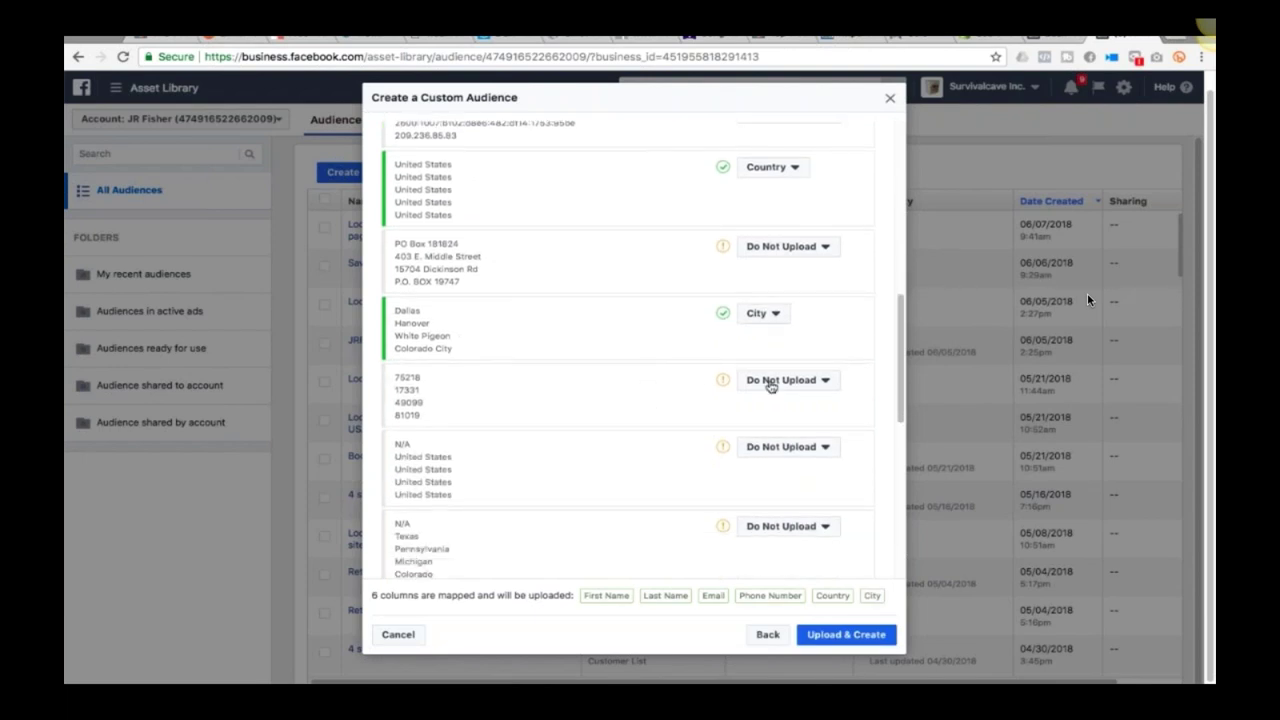
pyautogui.click(792, 384)
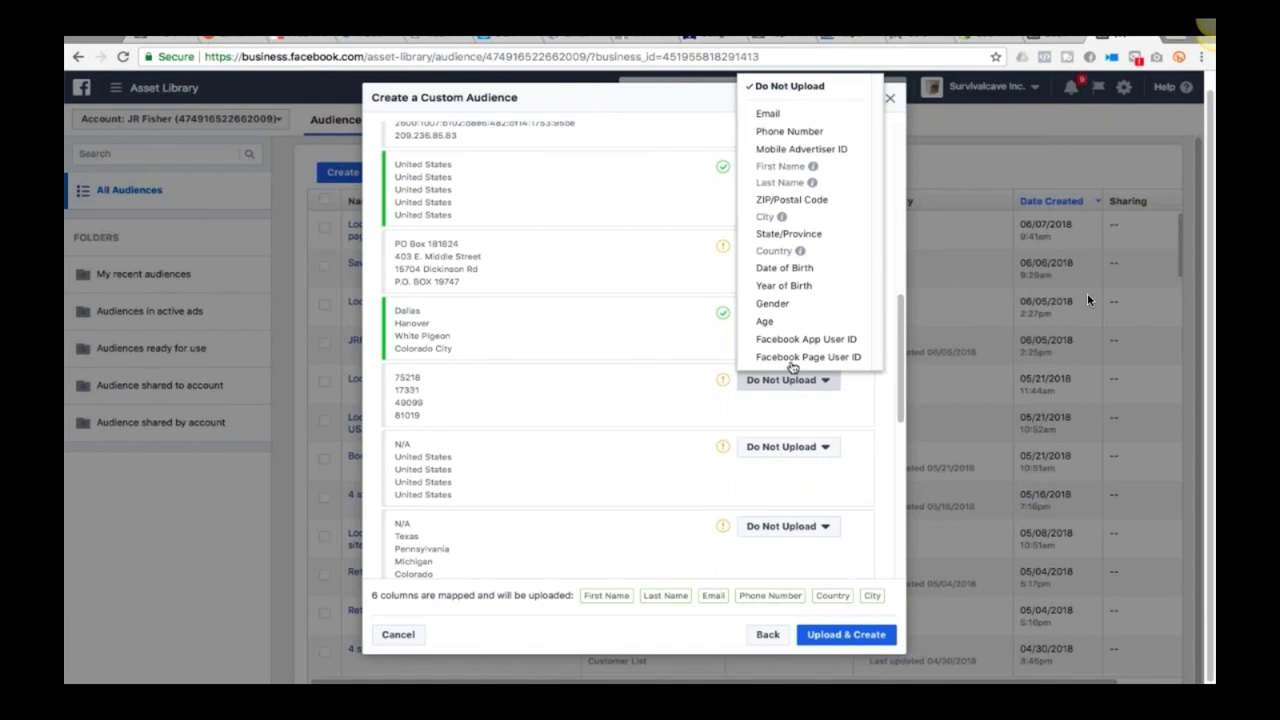
pyautogui.click(789, 199)
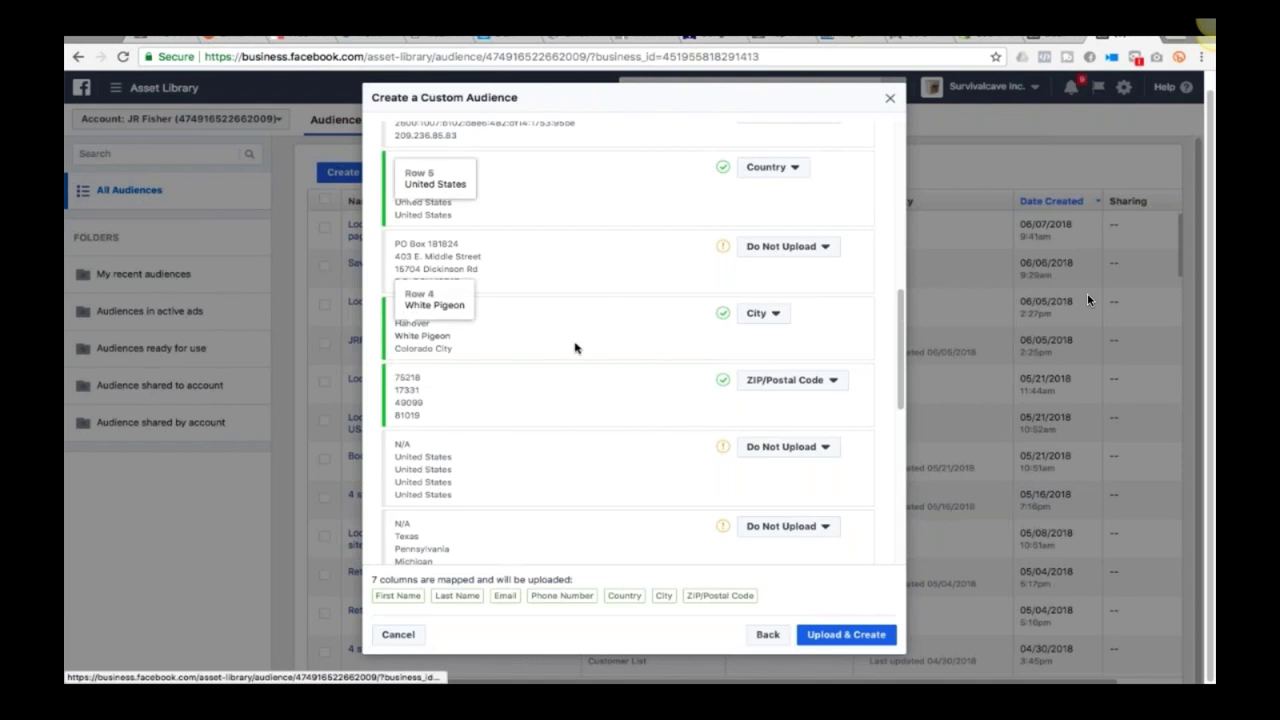
pyautogui.scroll(-2, 594, 348)
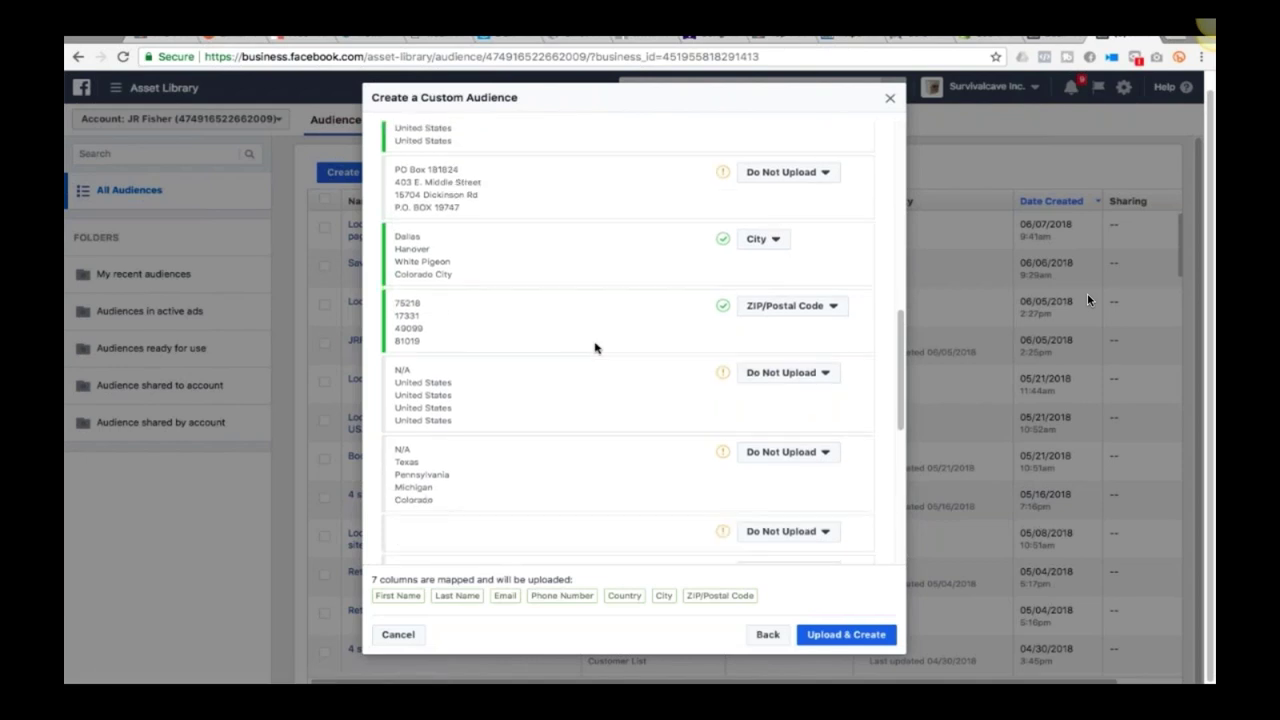
pyautogui.scroll(-2, 594, 348)
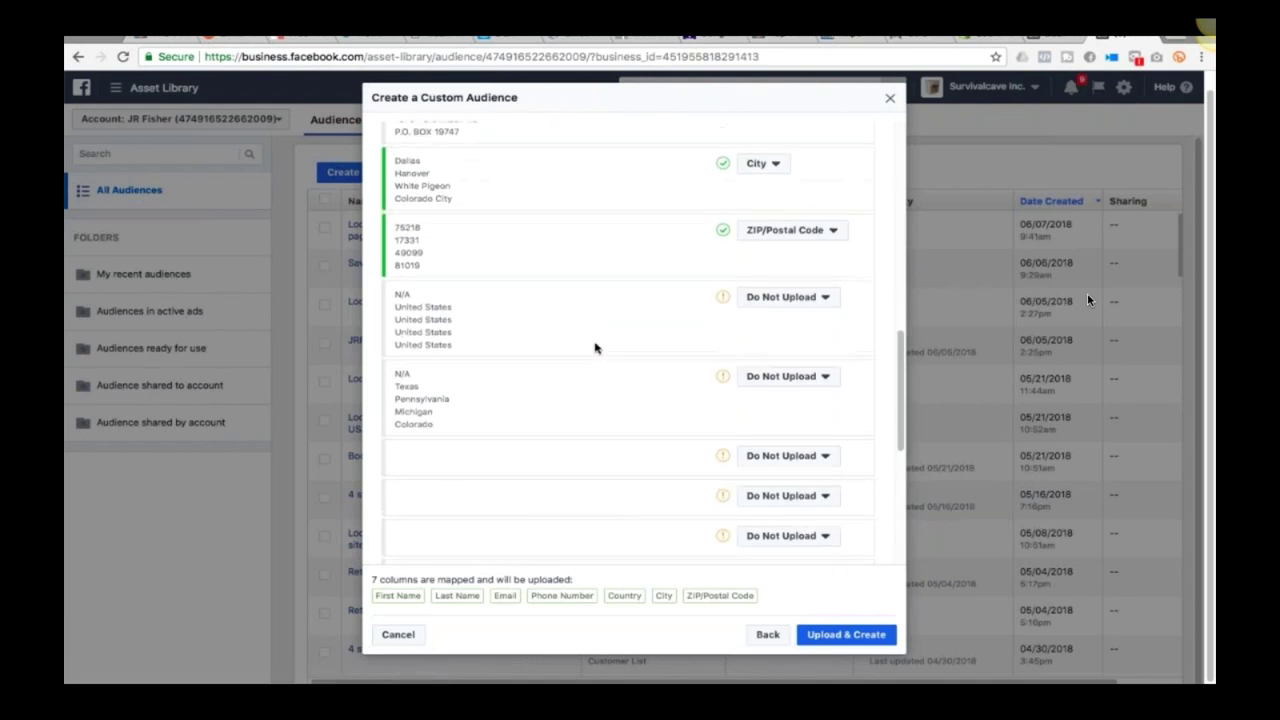
pyautogui.click(778, 378)
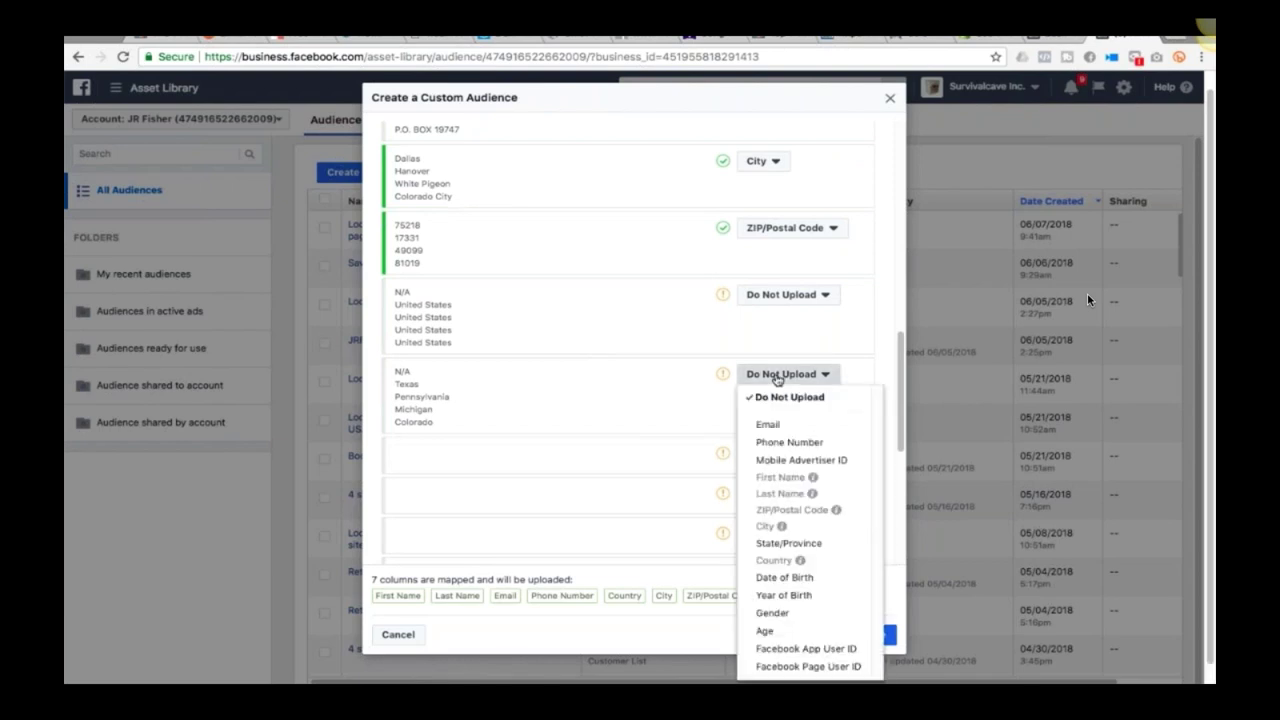
pyautogui.click(768, 545)
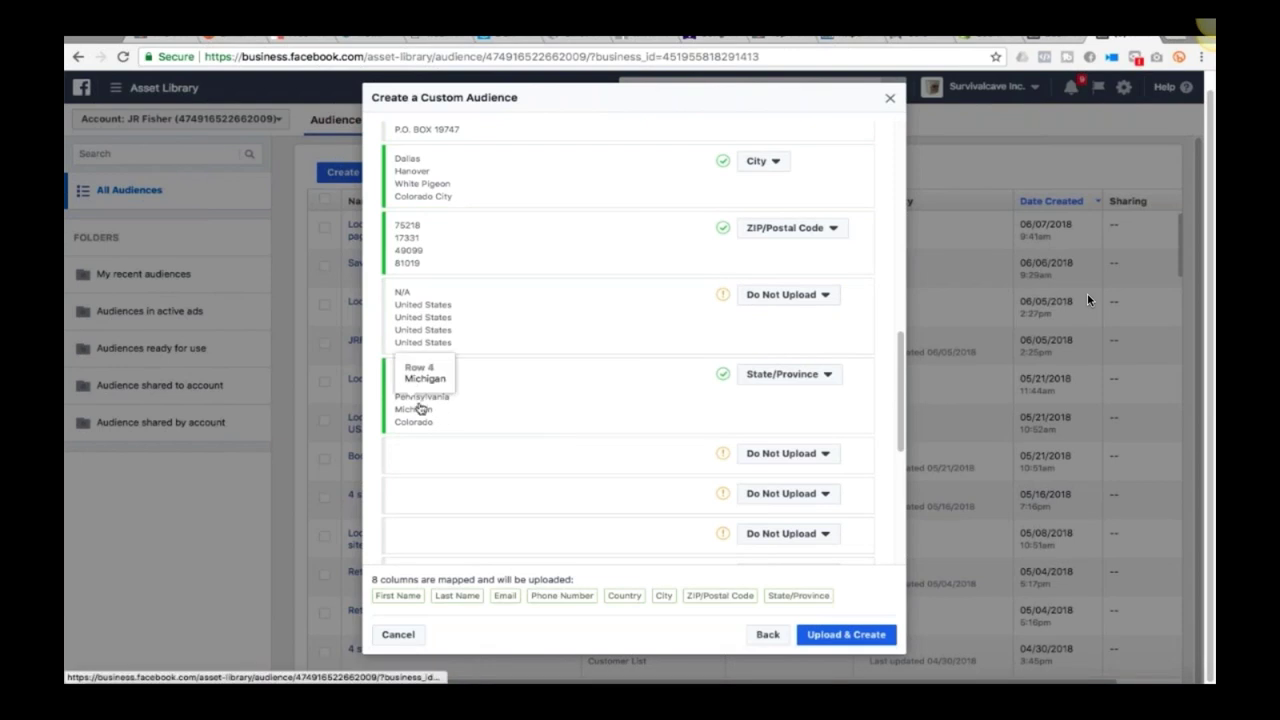
# - Check the remaining unmapped columns, then upload the customer list with the mapped identifiers and create the audience
pyautogui.scroll(-1, 601, 366)
pyautogui.scroll(-4, 601, 366)
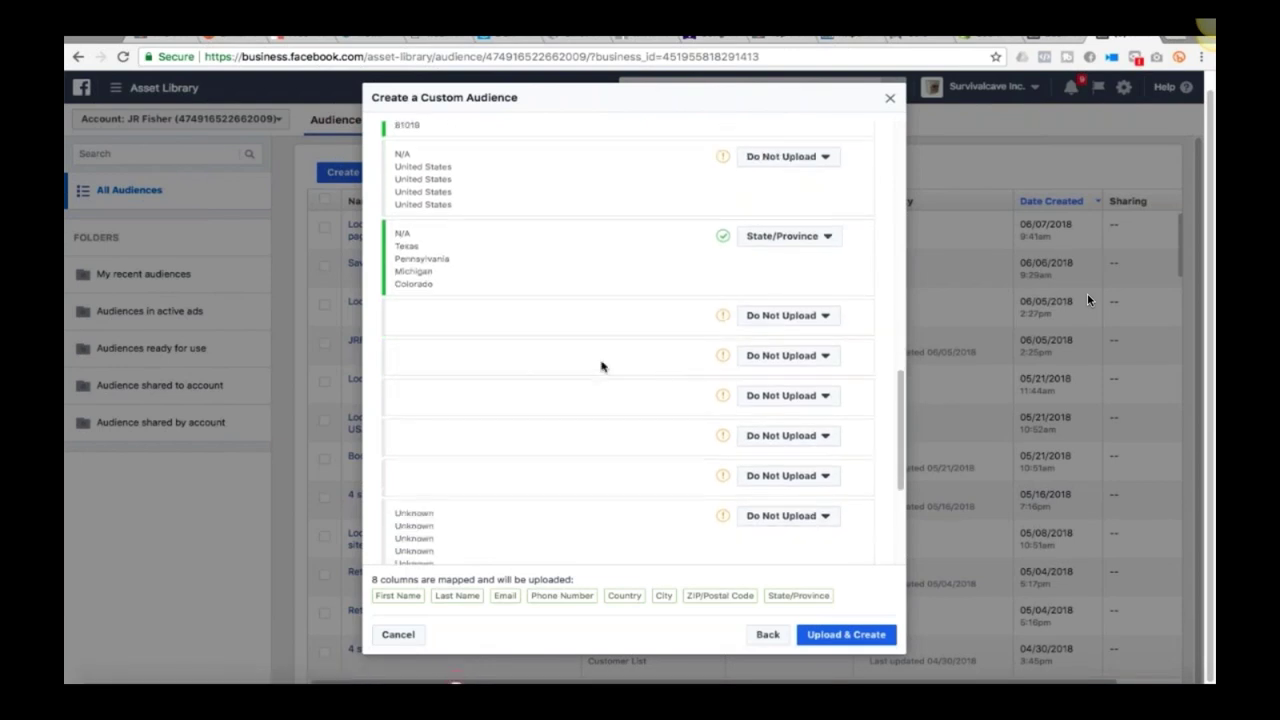
pyautogui.scroll(-1, 601, 366)
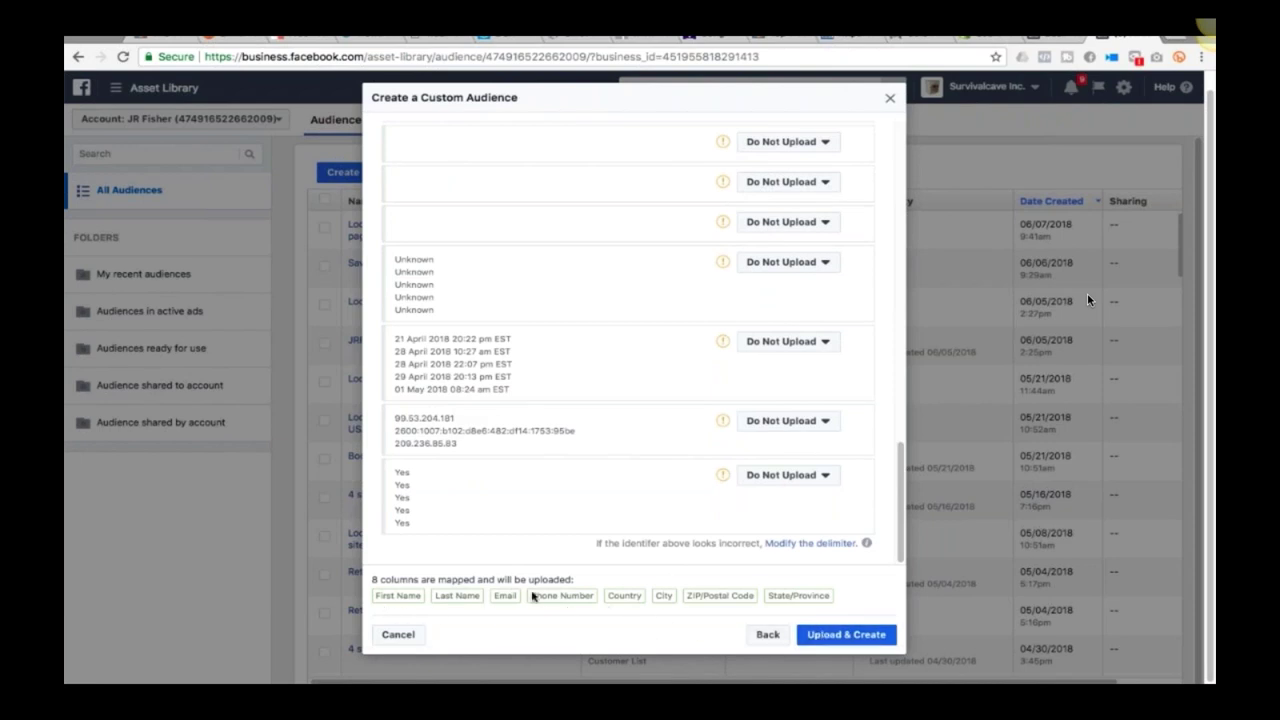
pyautogui.click(835, 638)
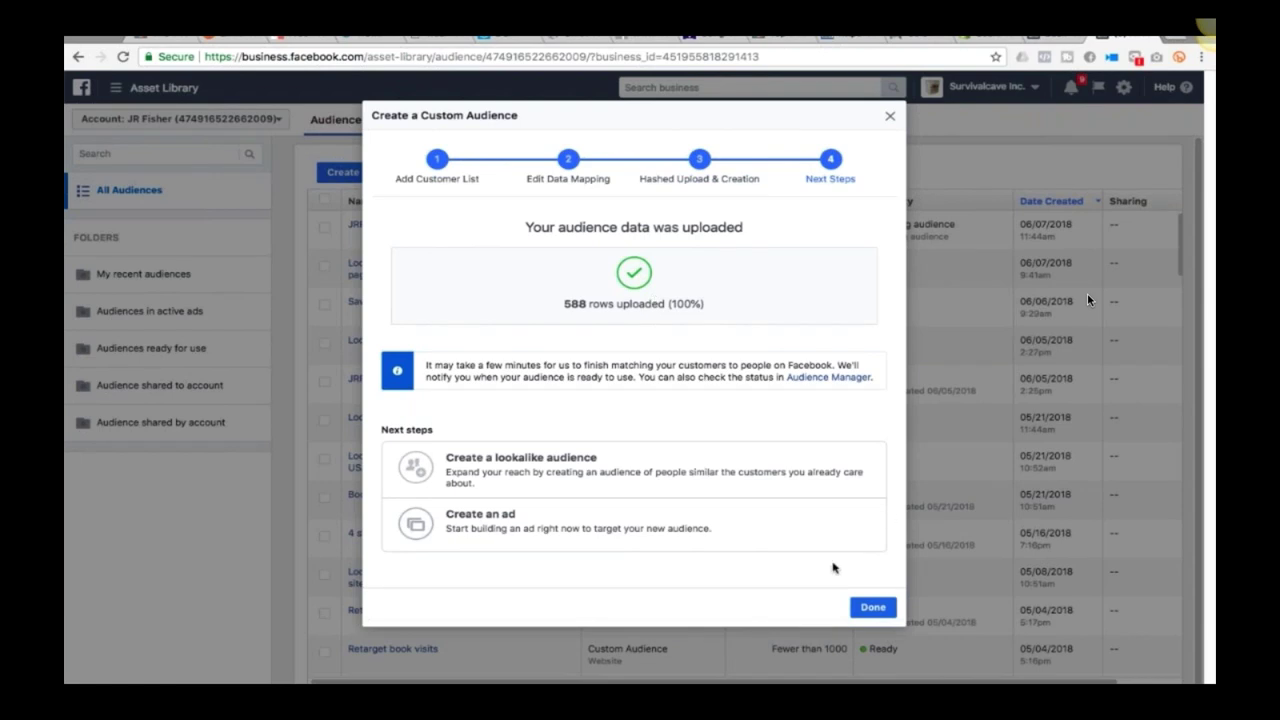
# - Create a lookalike audience from the JRF Buyers list 600 source with United States as the location
pyautogui.click(491, 472)
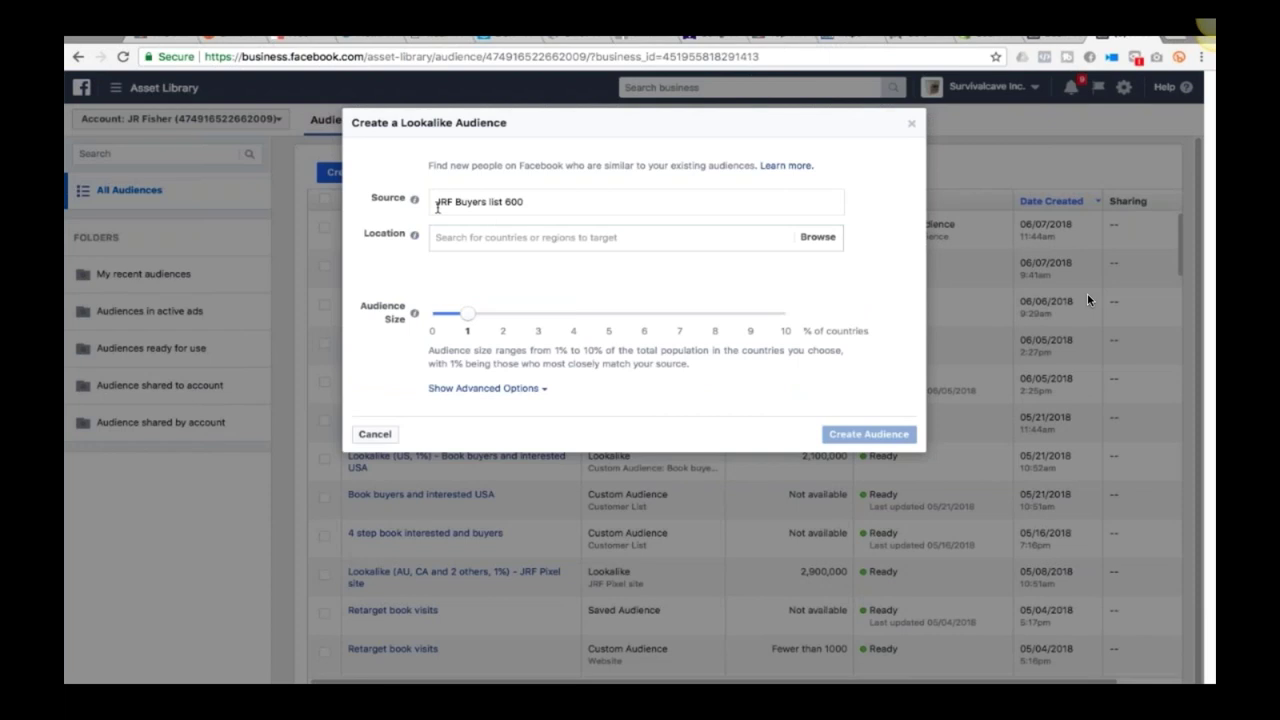
pyautogui.click(506, 235)
pyautogui.write('united')
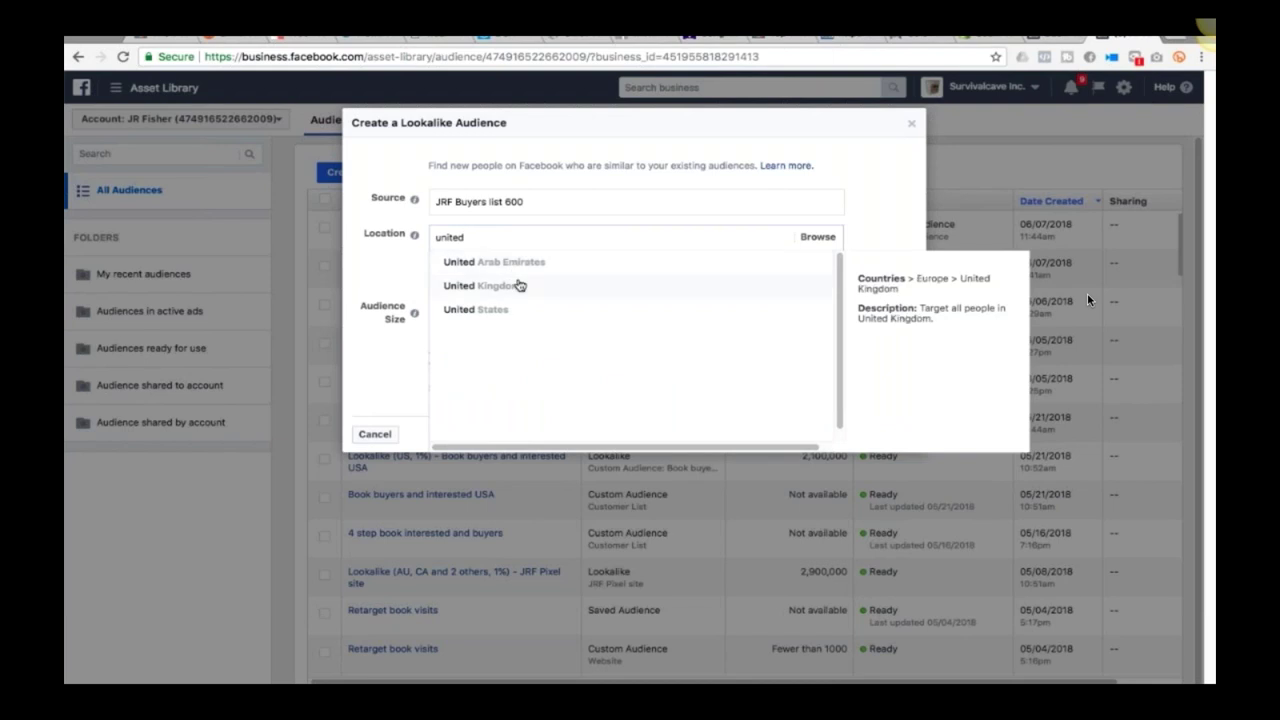
pyautogui.click(487, 309)
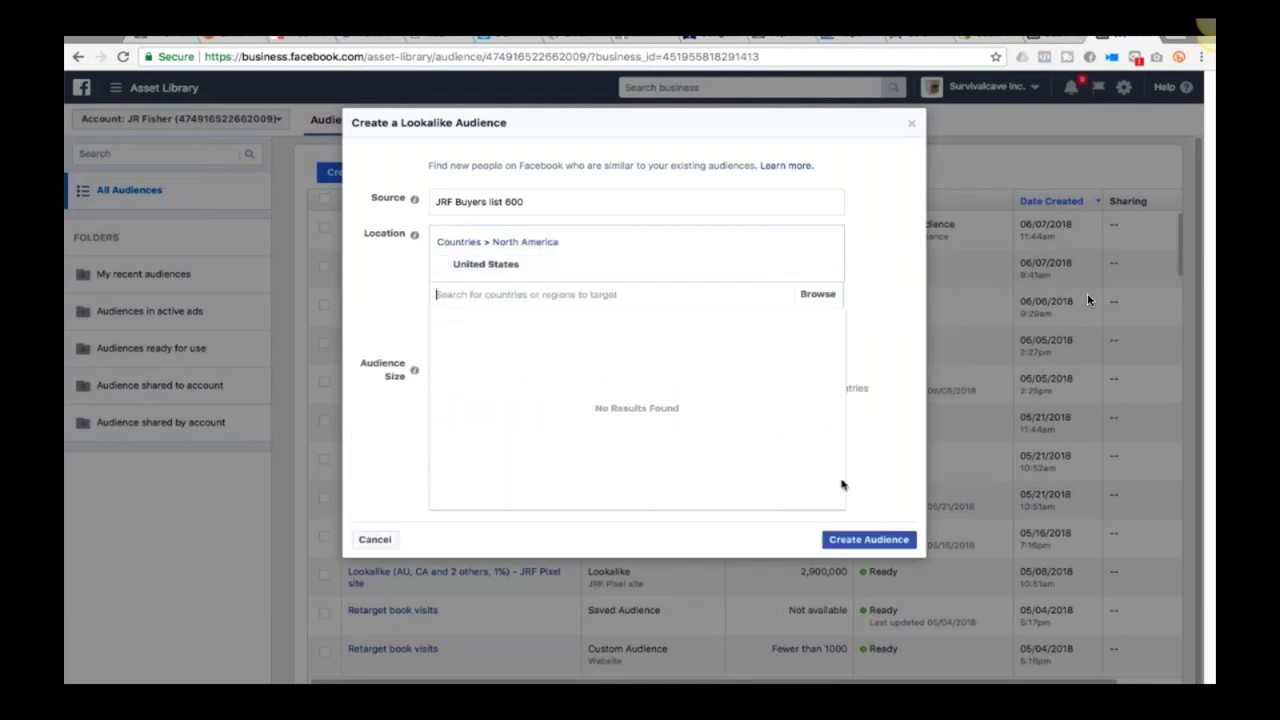
pyautogui.click(846, 540)
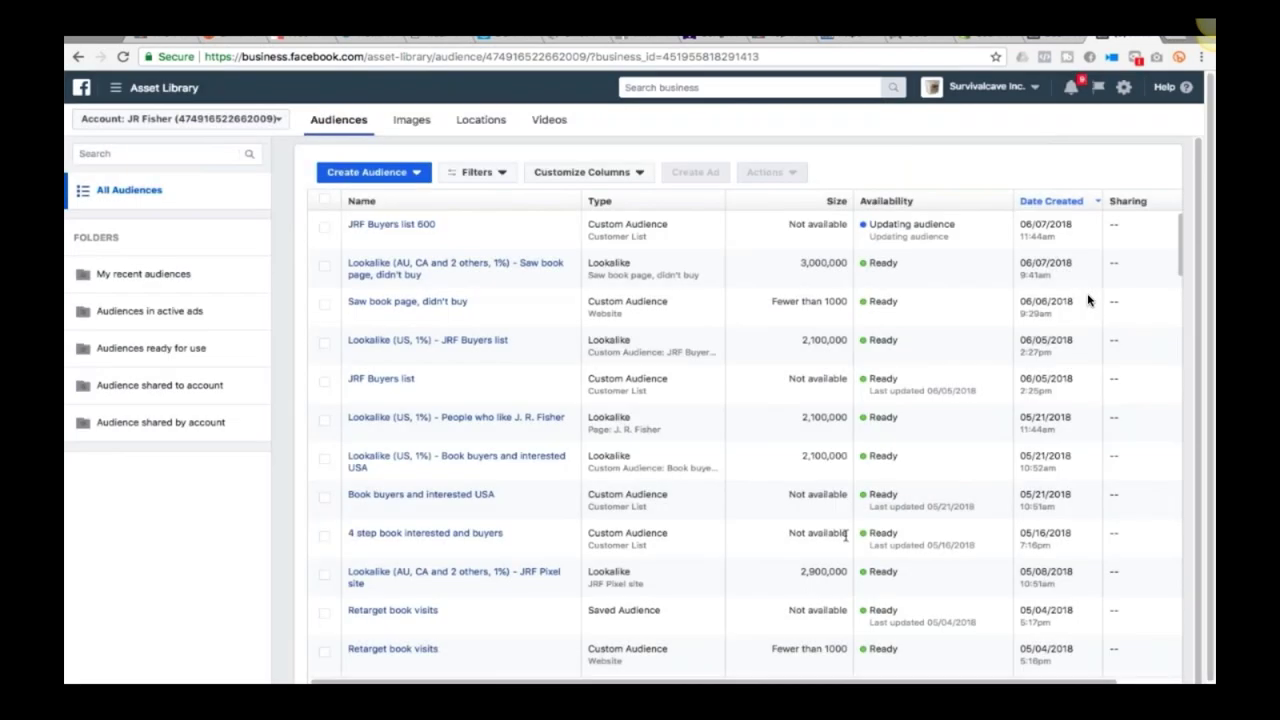
# - Examine the audience list, comparing the type, size and availability of the custom audiences and their lookalikes
pyautogui.moveTo(440, 285)
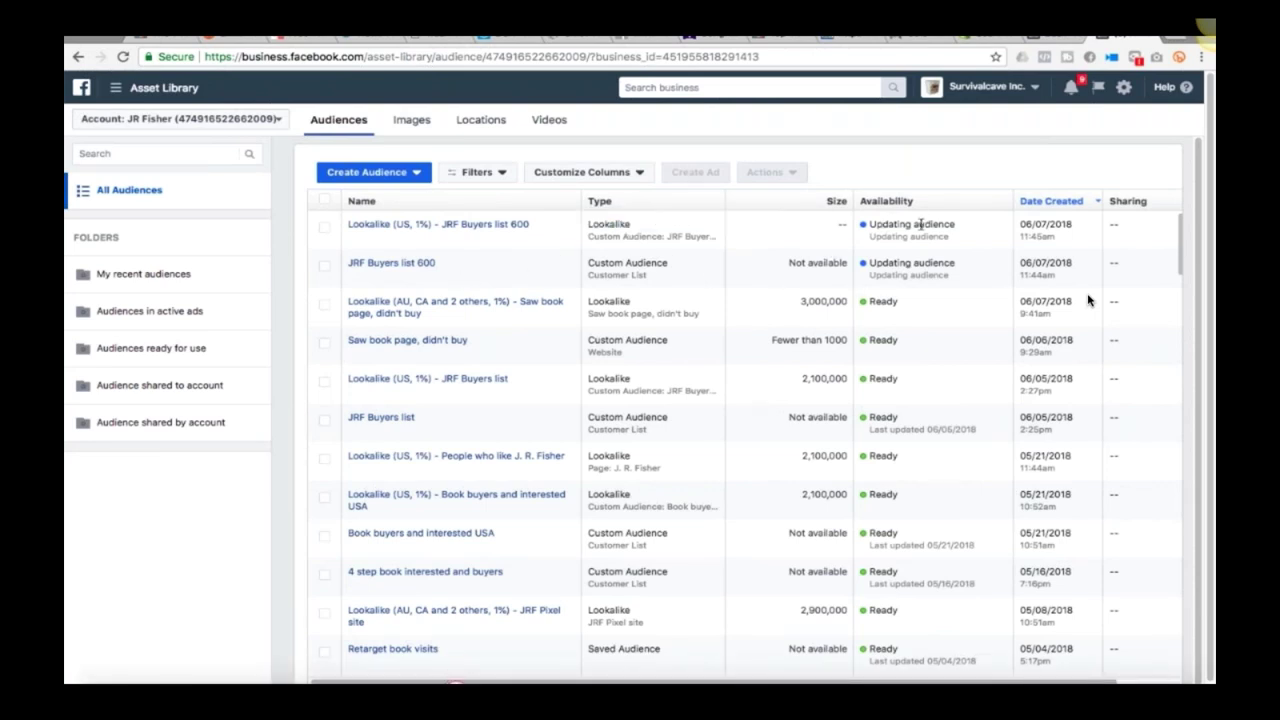
pyautogui.scroll(-1, 826, 242)
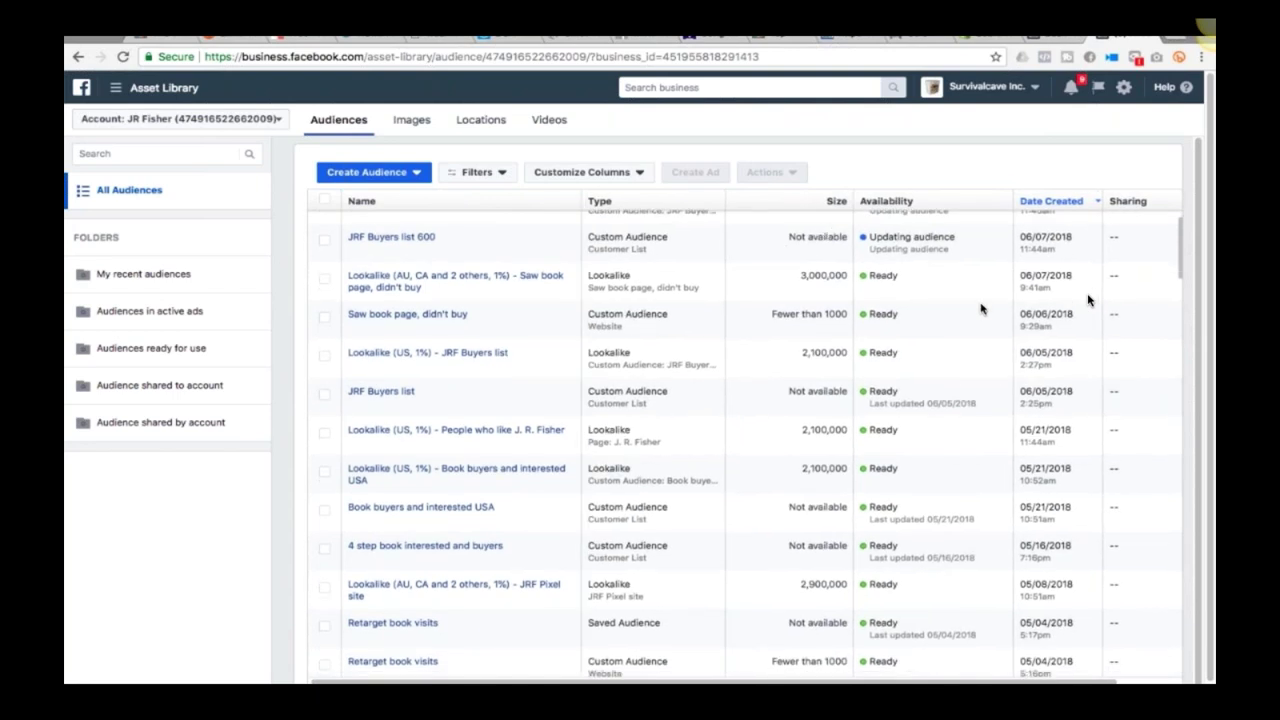
pyautogui.moveTo(387, 324)
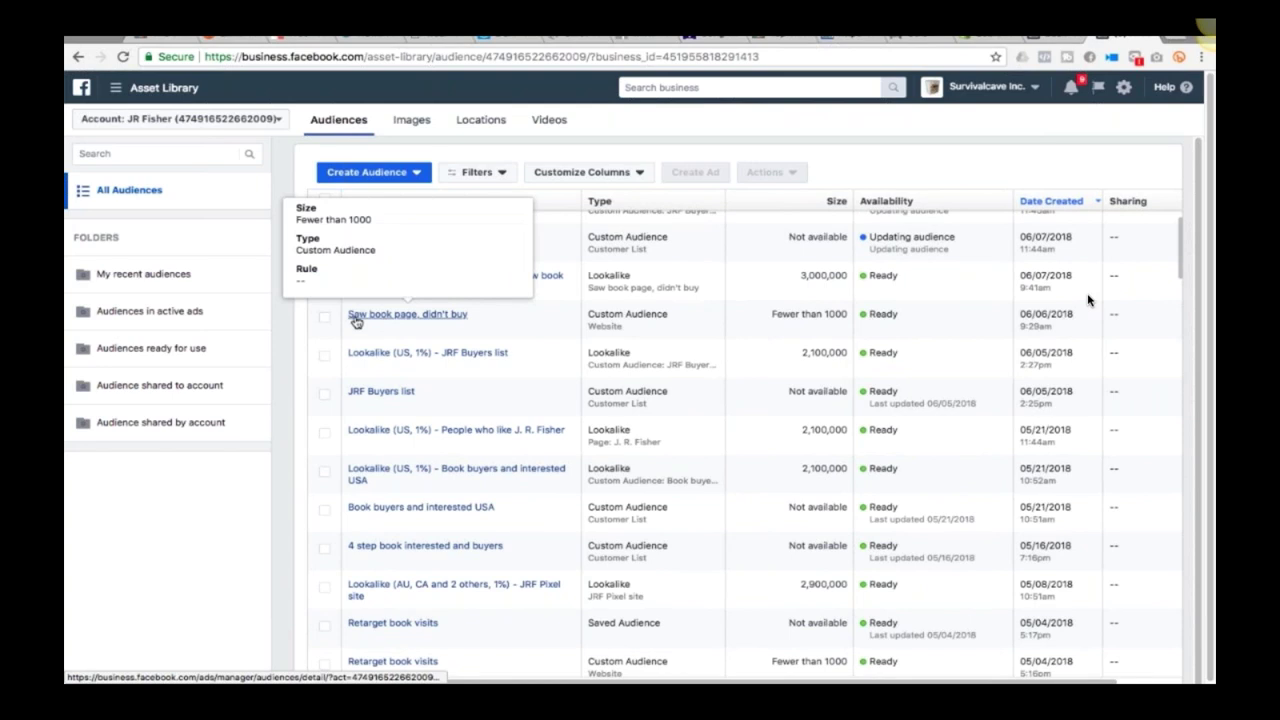
pyautogui.moveTo(533, 287)
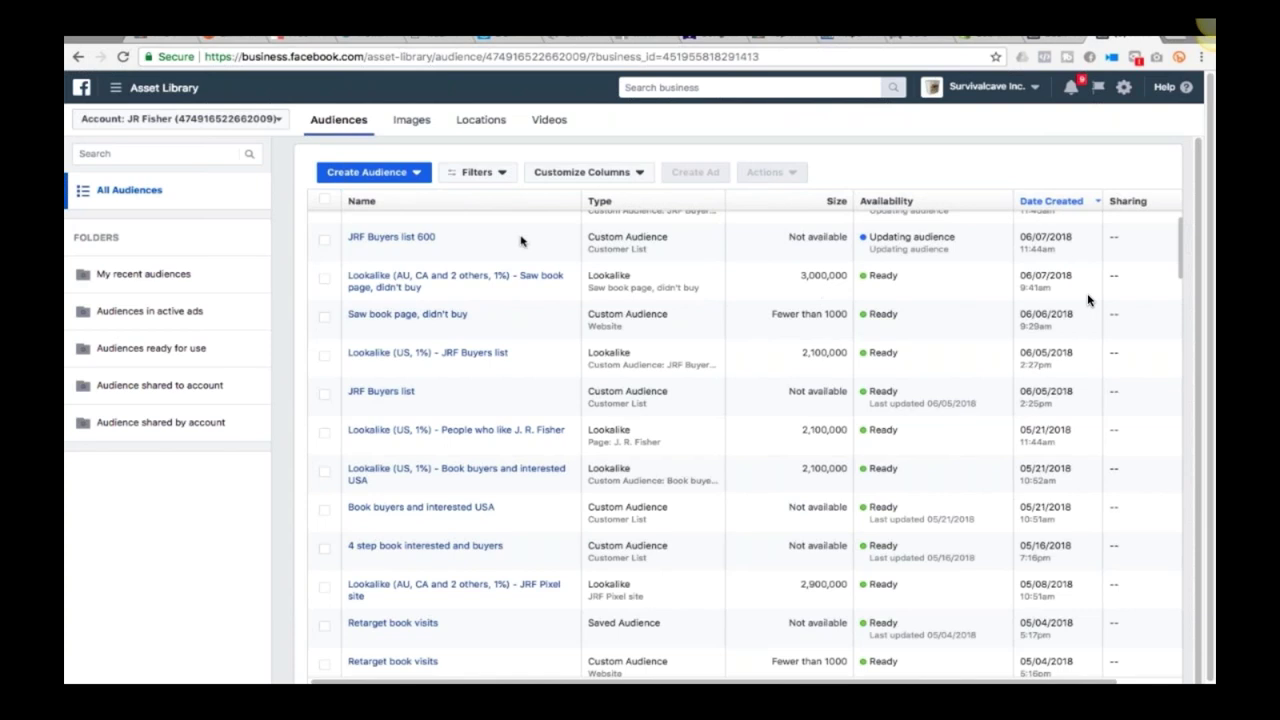
pyautogui.moveTo(480, 282)
pyautogui.scroll(-1, 603, 358)
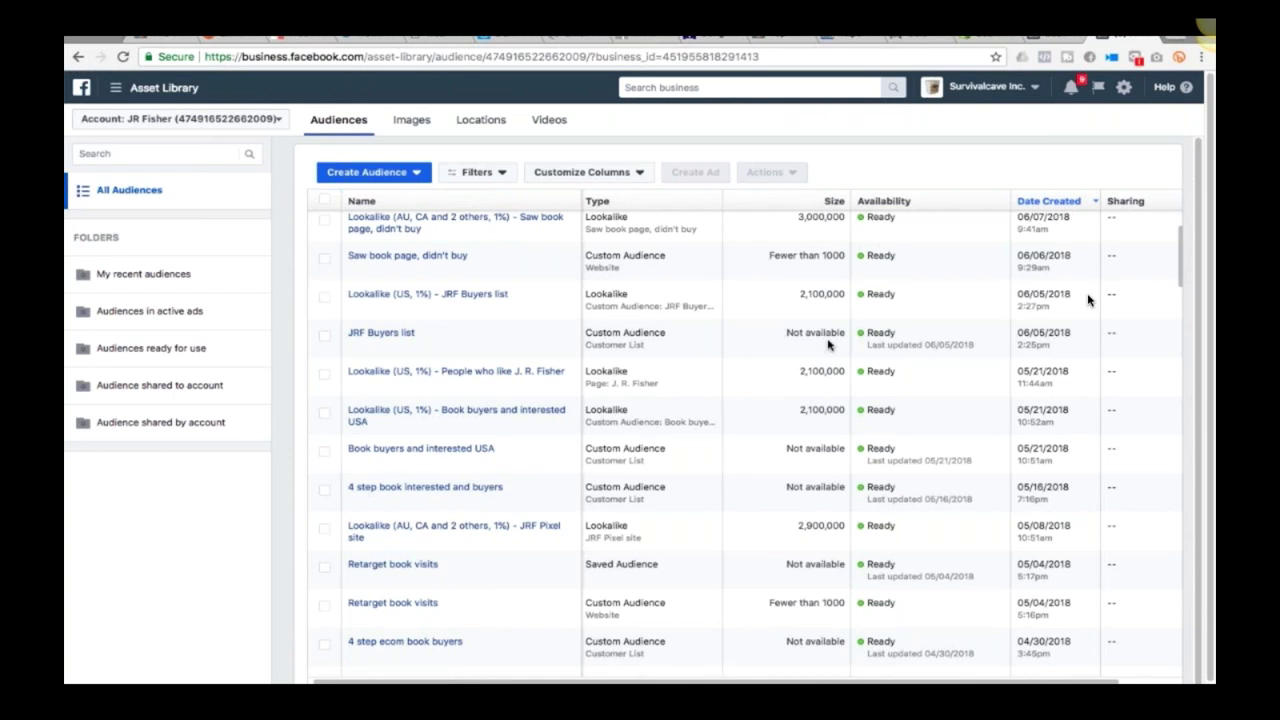
pyautogui.moveTo(406, 296)
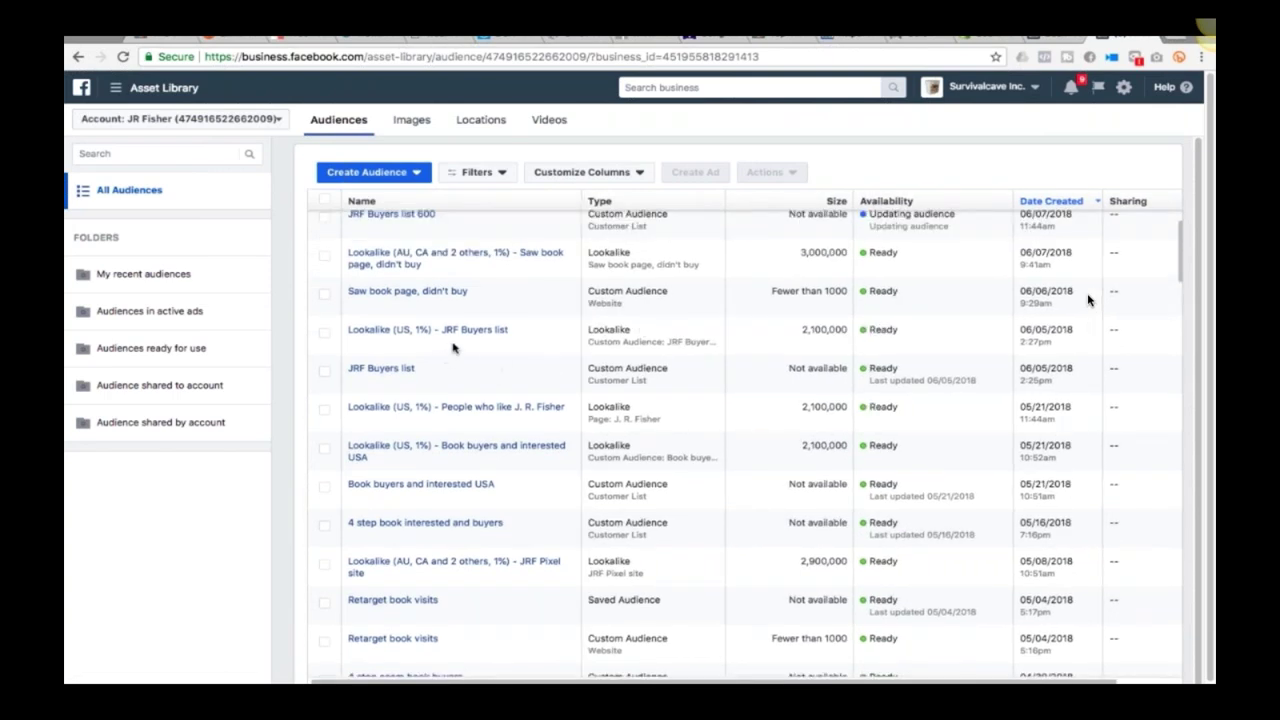
pyautogui.moveTo(500, 331)
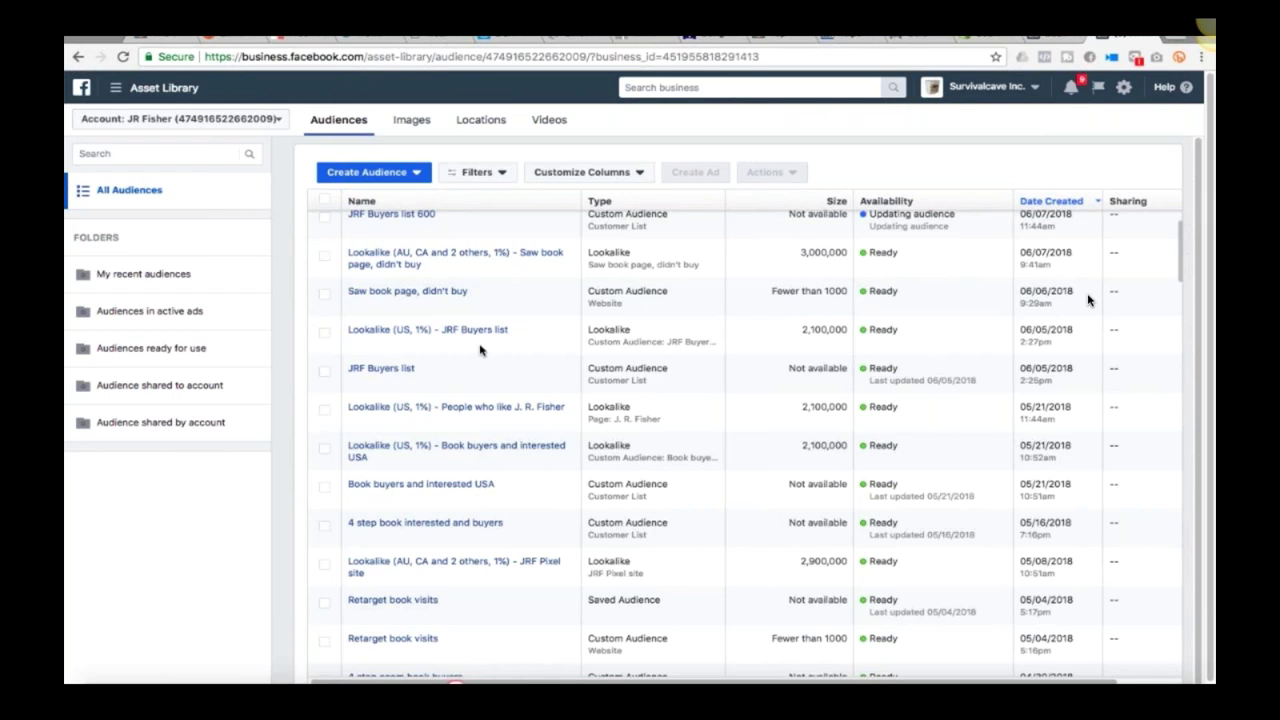
pyautogui.moveTo(439, 336)
pyautogui.scroll(1, 500, 347)
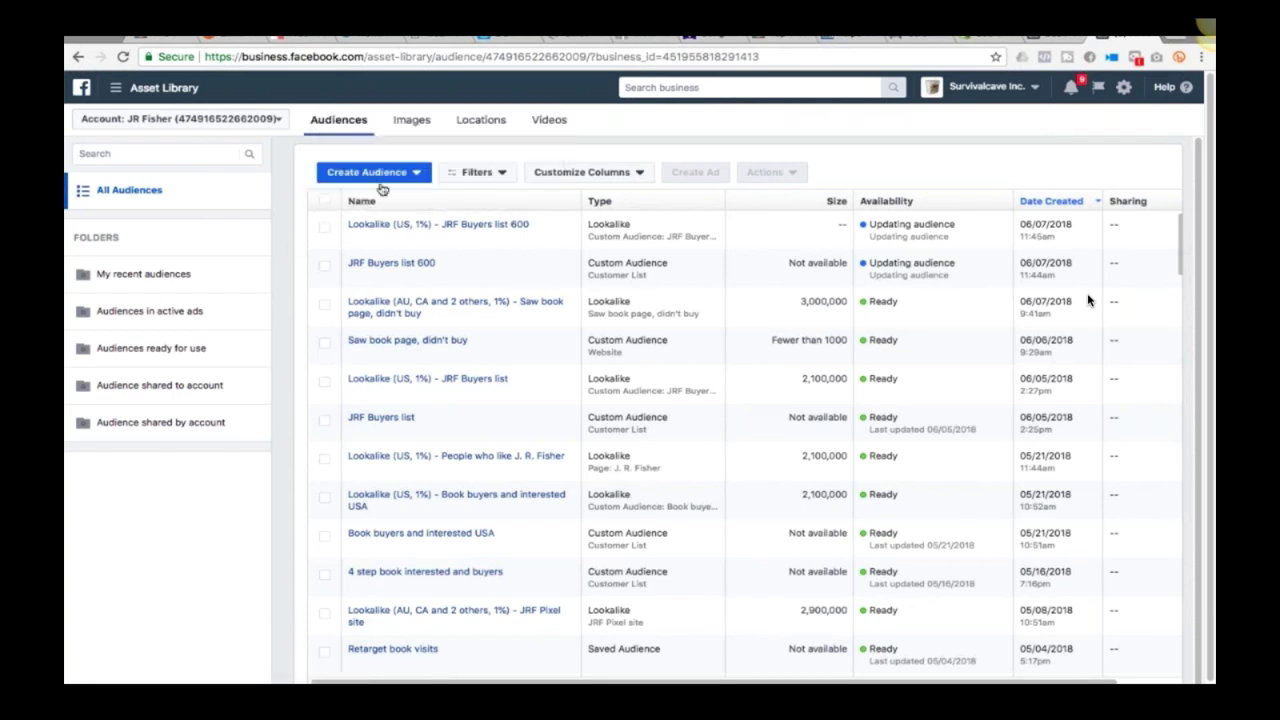
# - Start a website-traffic custom audience on the JRF Pixel for people who visited specific web pages
pyautogui.click(414, 175)
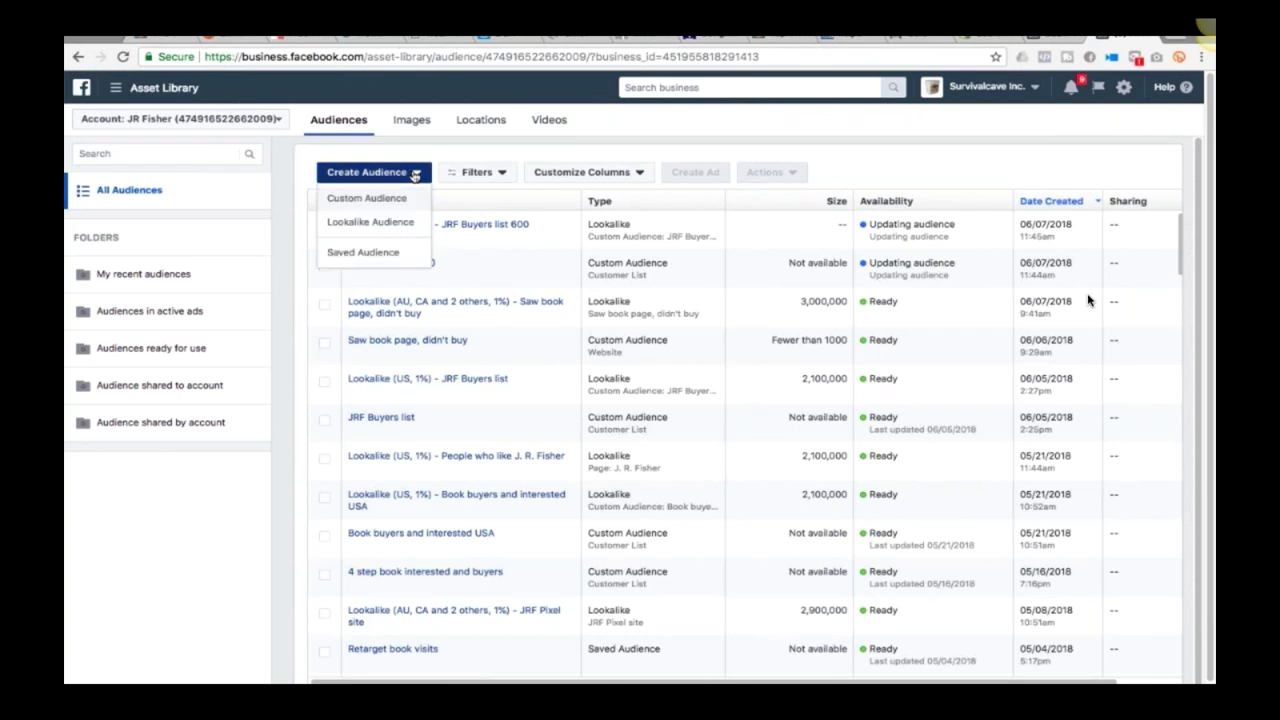
pyautogui.click(381, 203)
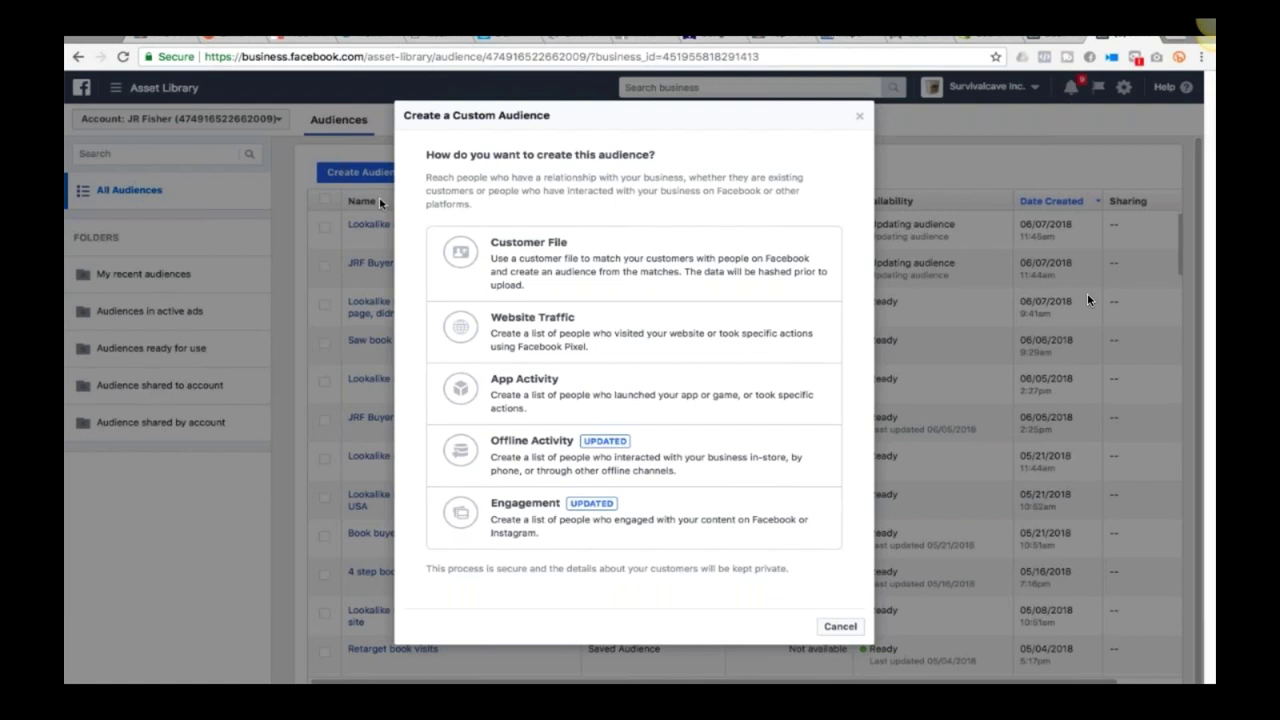
pyautogui.click(540, 333)
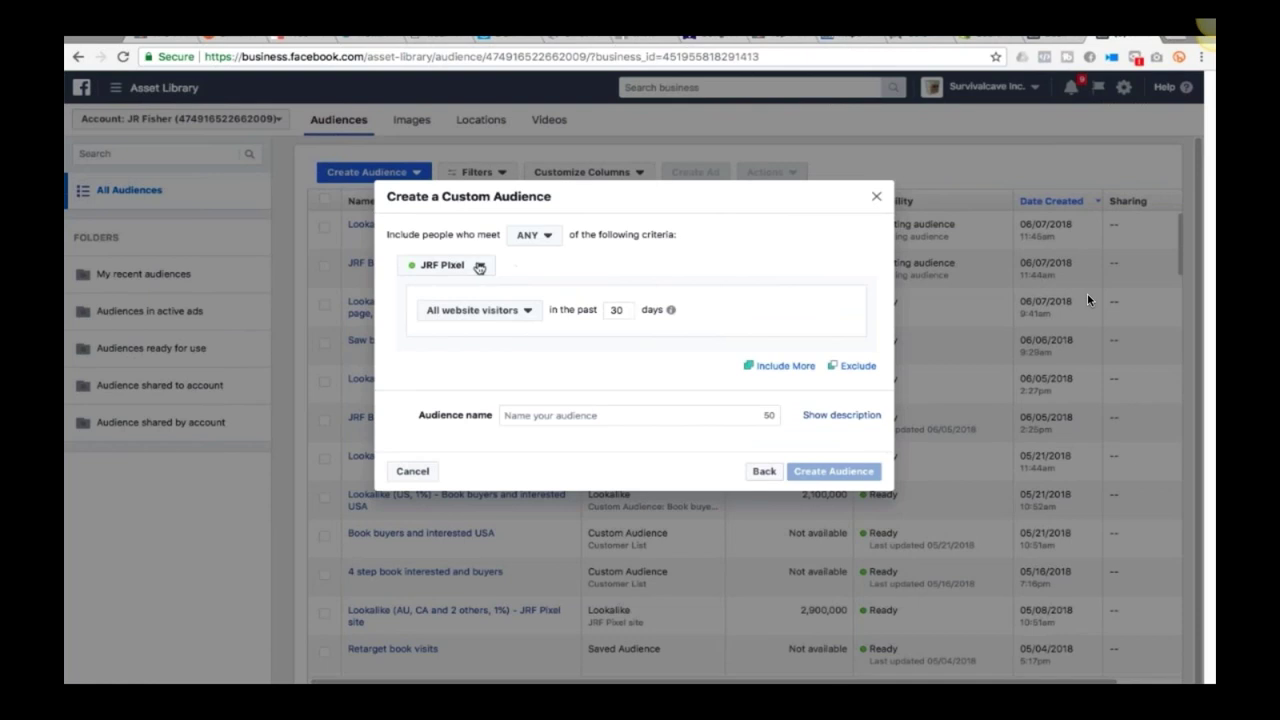
pyautogui.click(481, 268)
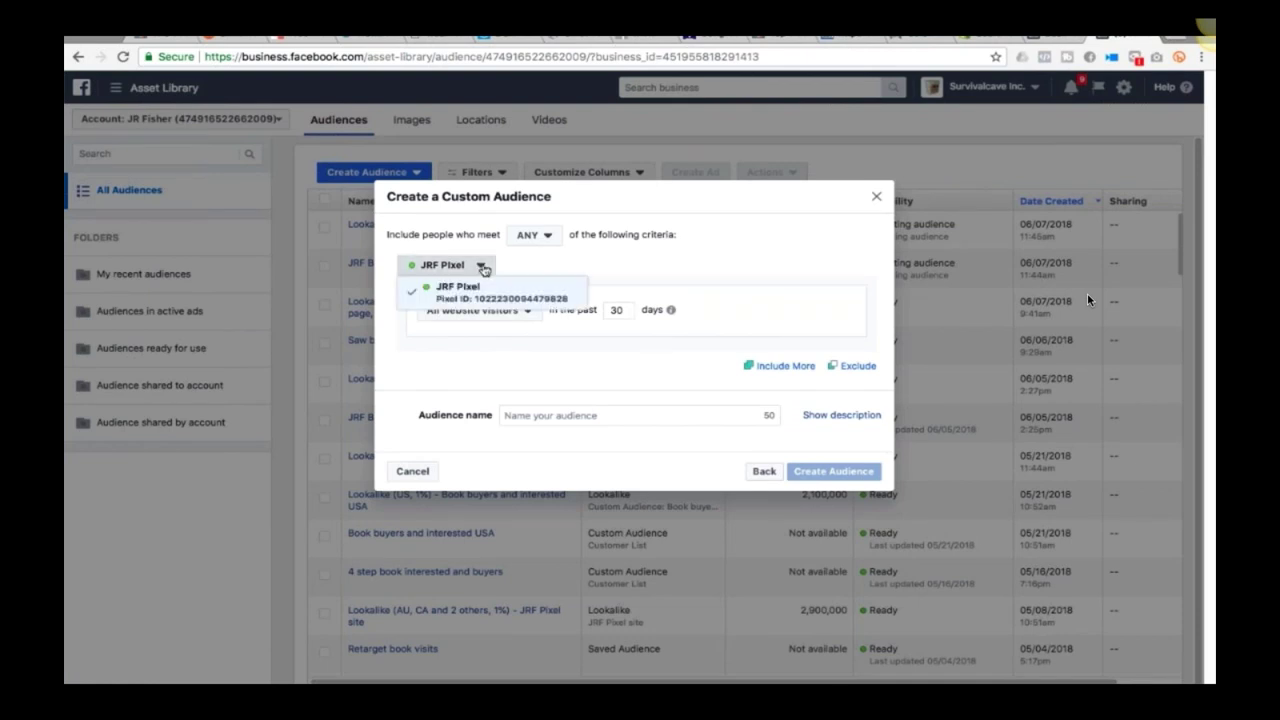
pyautogui.click(518, 267)
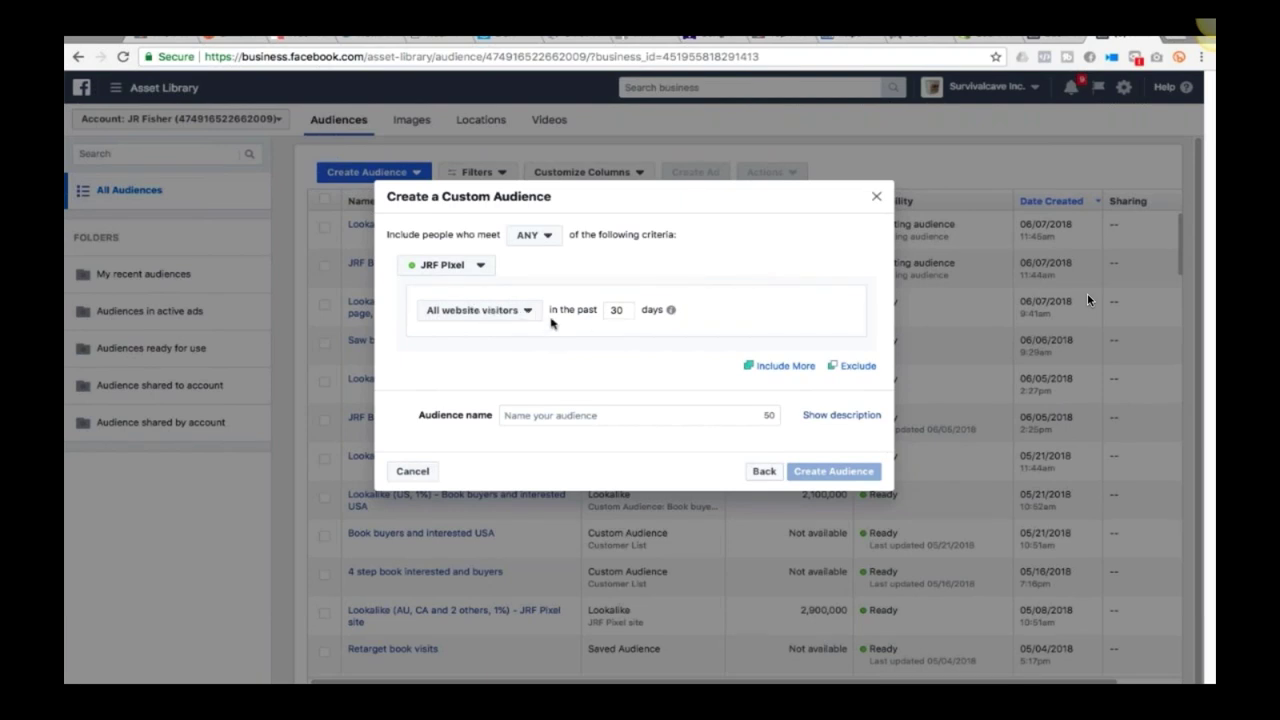
pyautogui.click(526, 312)
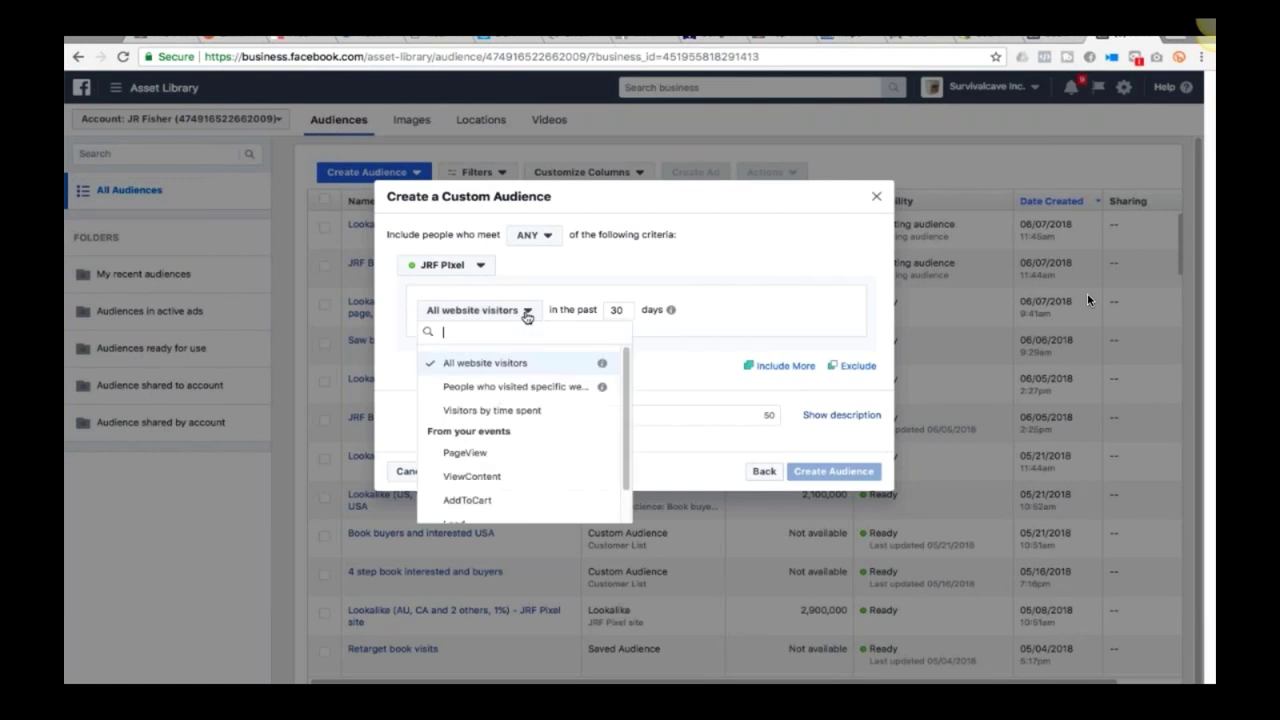
pyautogui.click(512, 387)
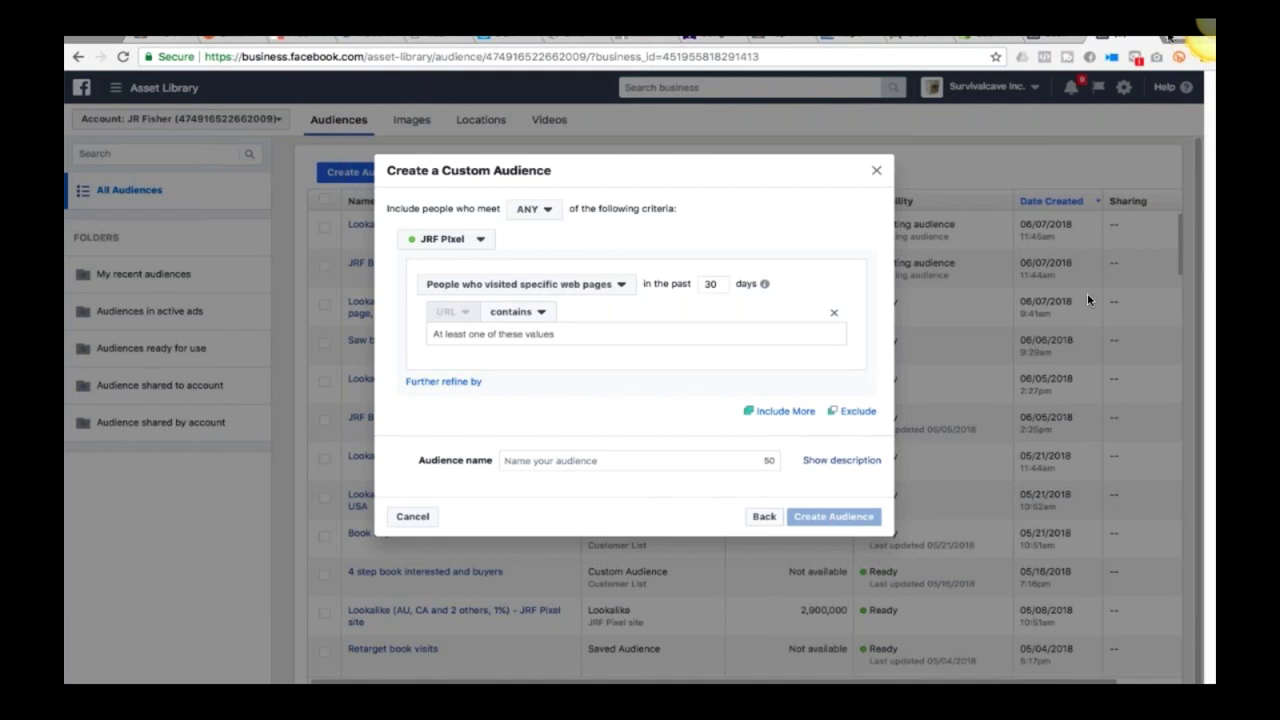
# - Switch to the book sales page, look it over, and copy its web address
pyautogui.click(1190, 38)
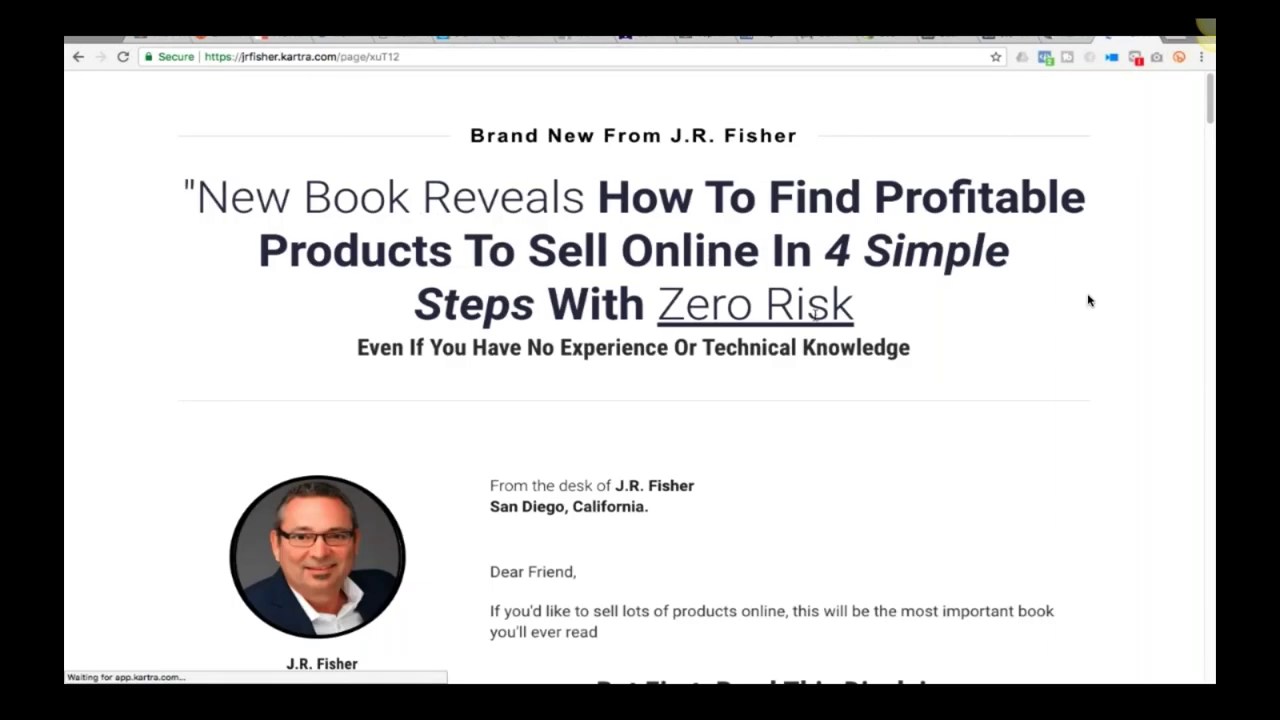
pyautogui.scroll(-4, 1089, 300)
pyautogui.scroll(-10, 1089, 300)
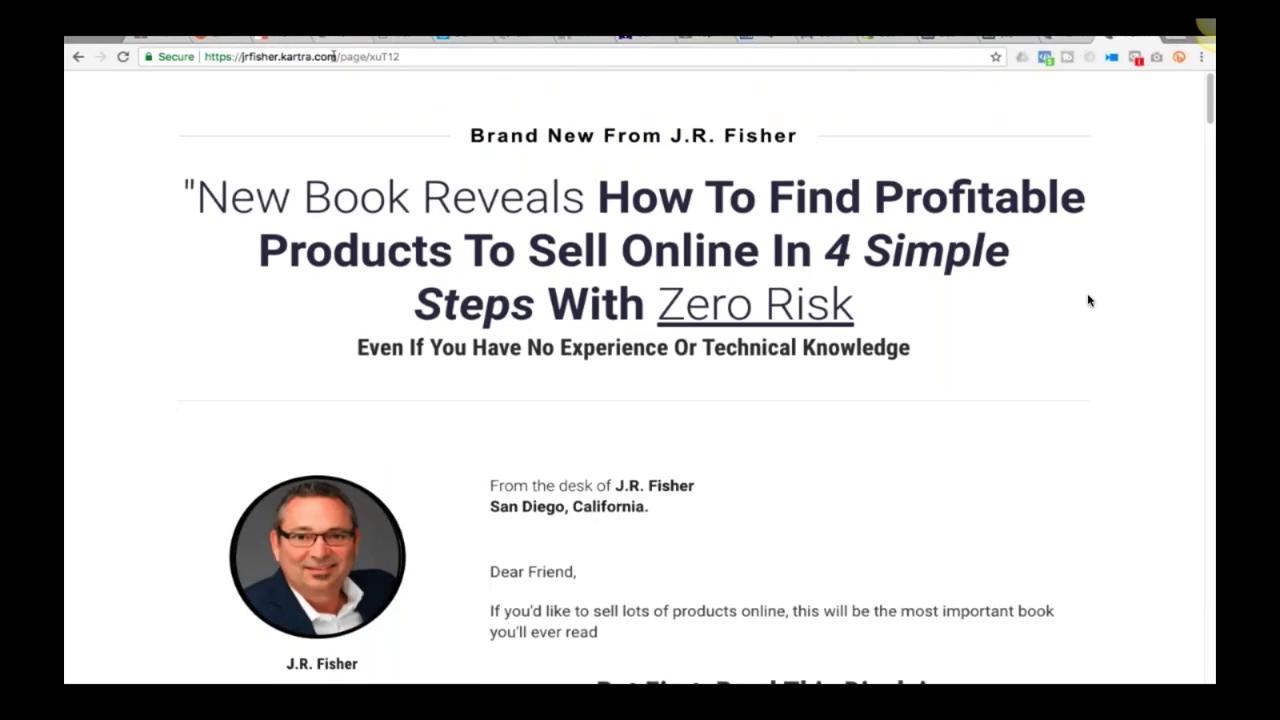
pyautogui.click(333, 56)
pyautogui.hotkey('ctrl', 'c')
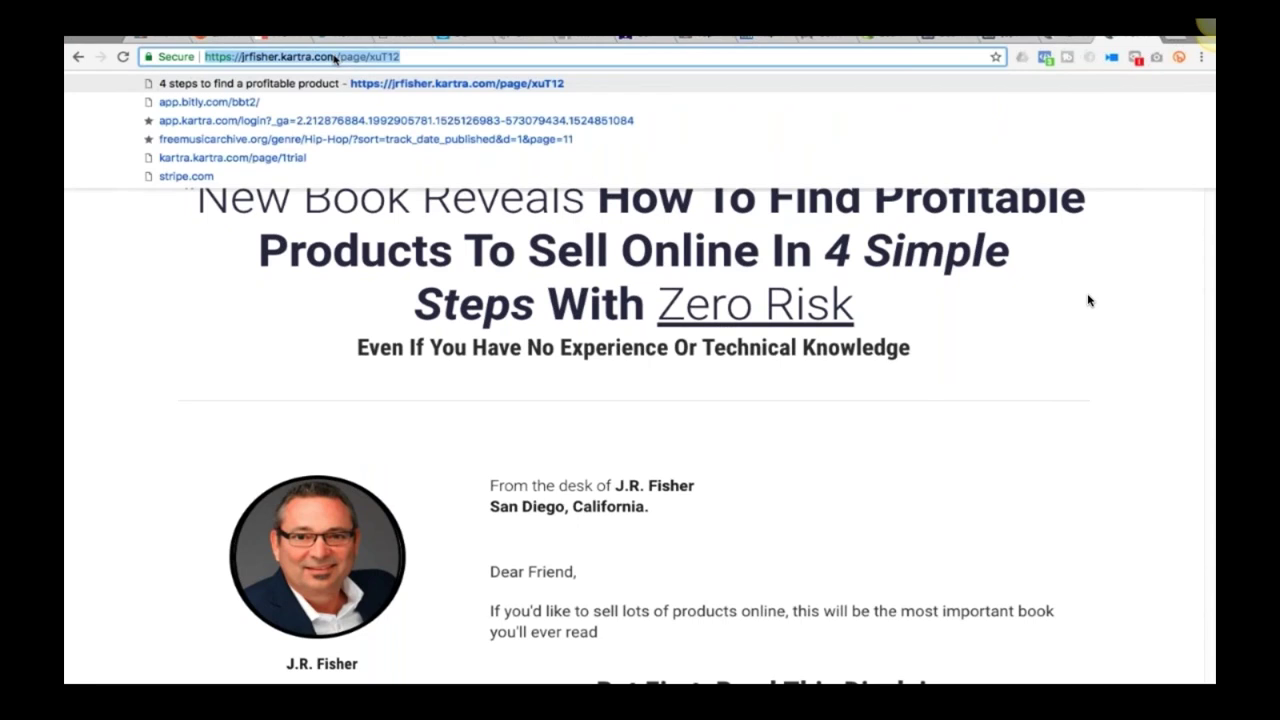
pyautogui.moveTo(1110, 50)
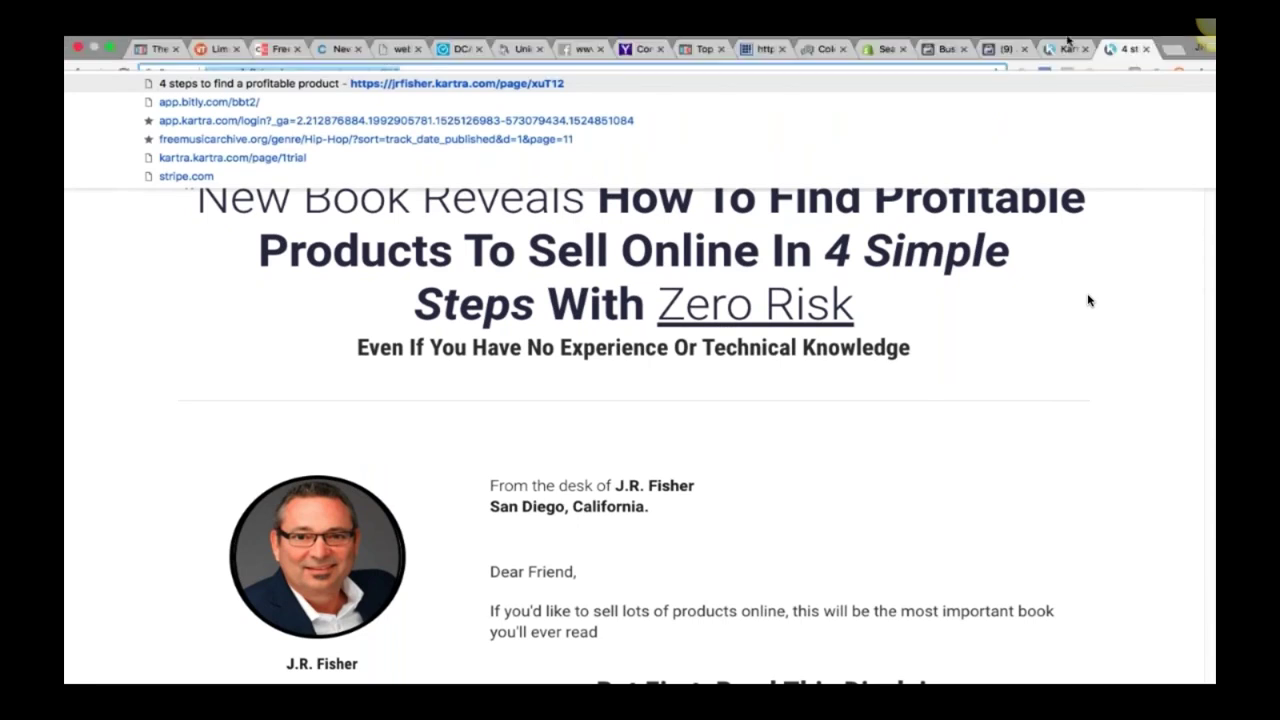
# - Back in the custom audience setup, require the visited URL to equal the copied book page address ending in /page/xuT12
pyautogui.click(1001, 53)
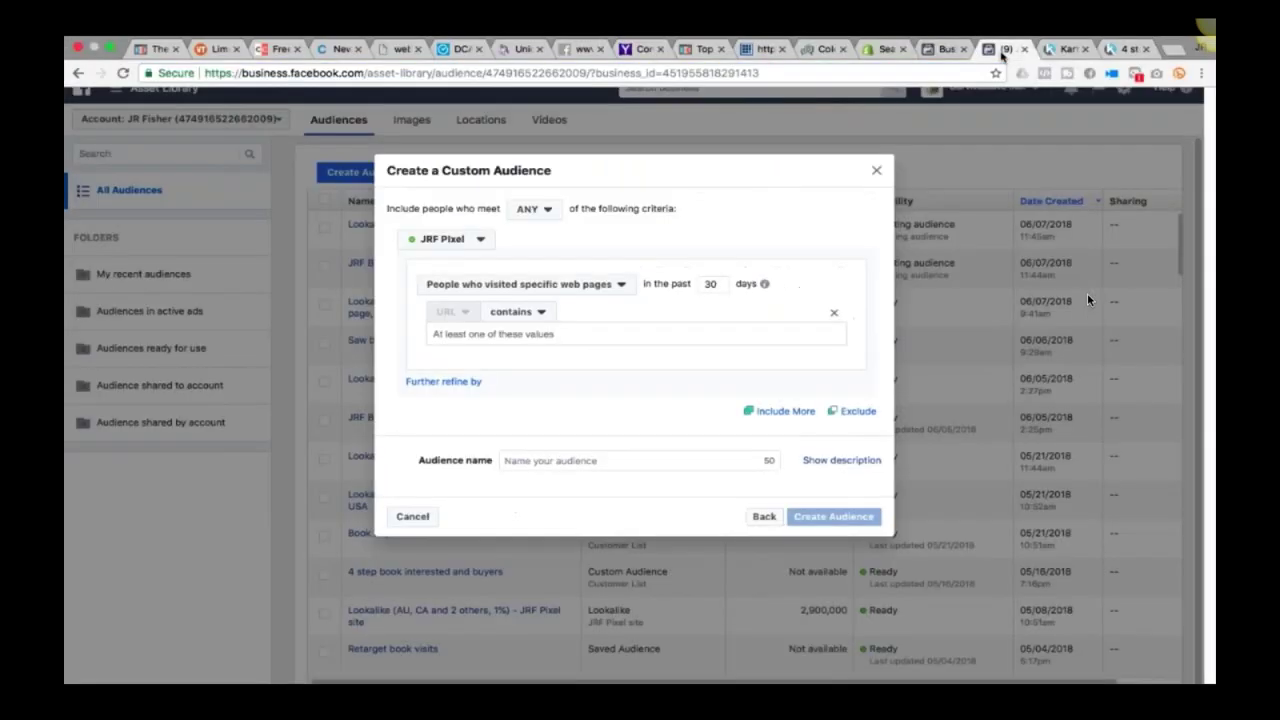
pyautogui.click(540, 313)
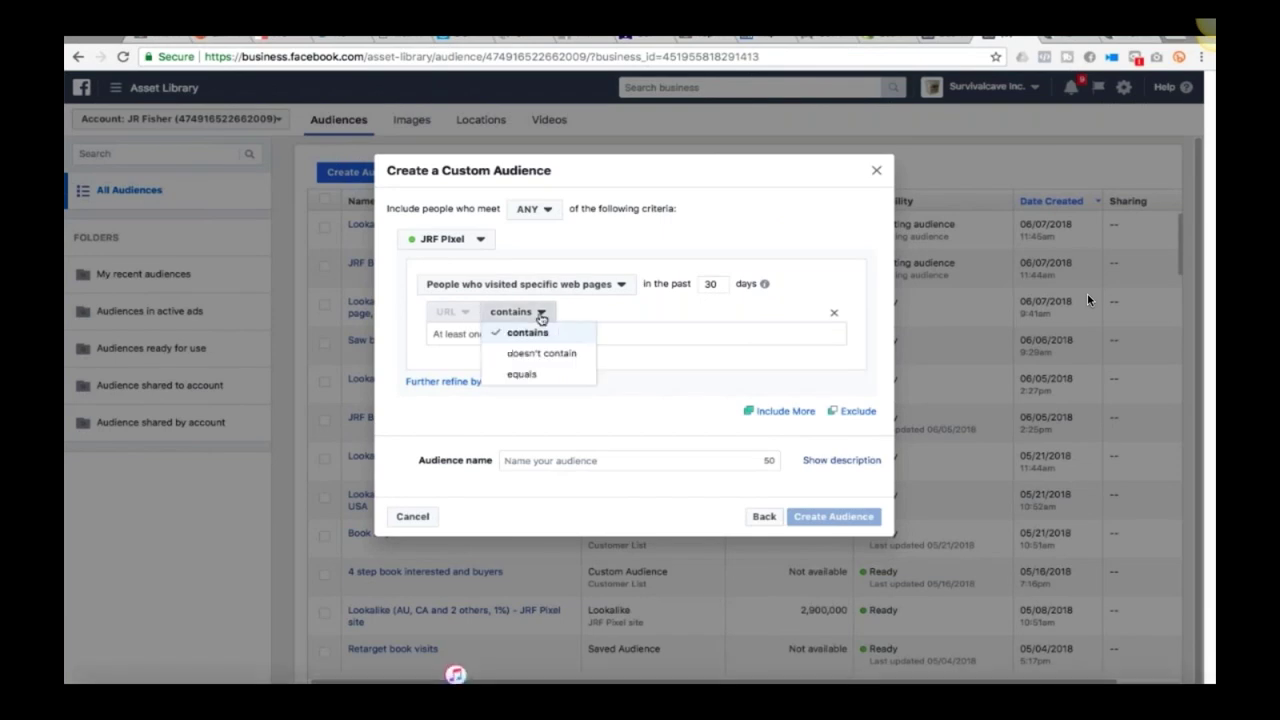
pyautogui.click(522, 376)
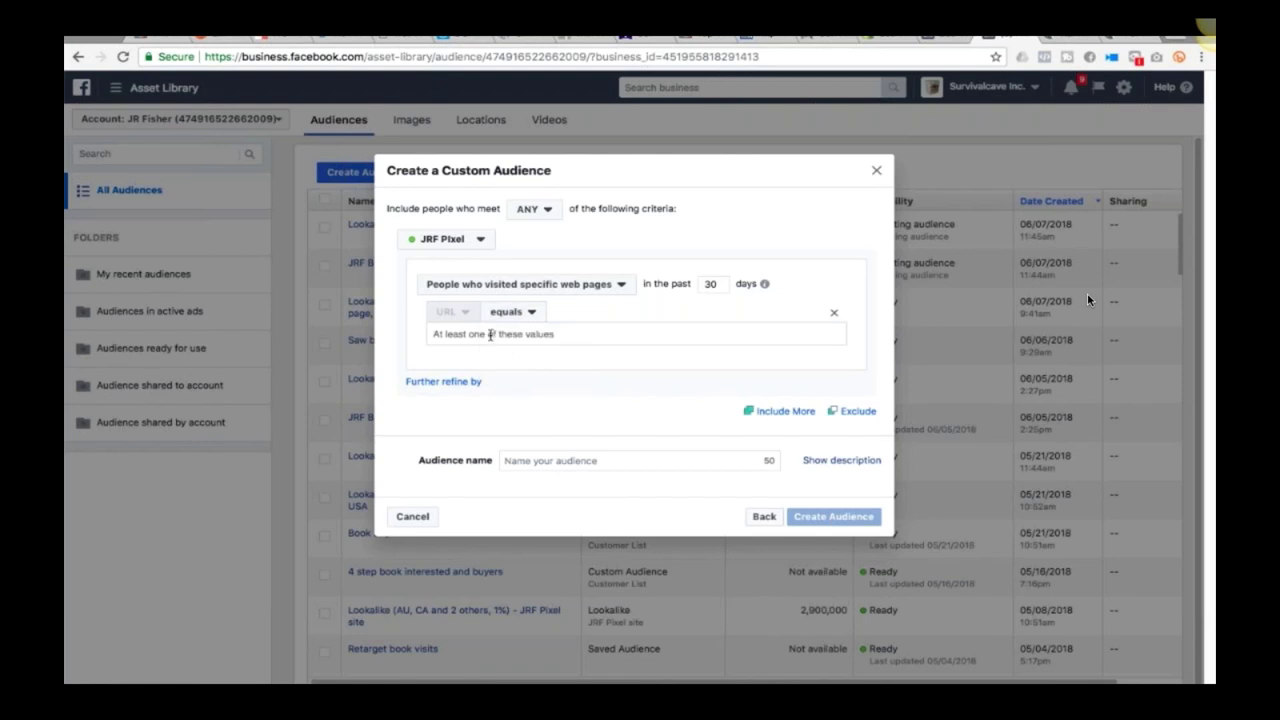
pyautogui.click(490, 335)
pyautogui.hotkey('ctrl', 'v')
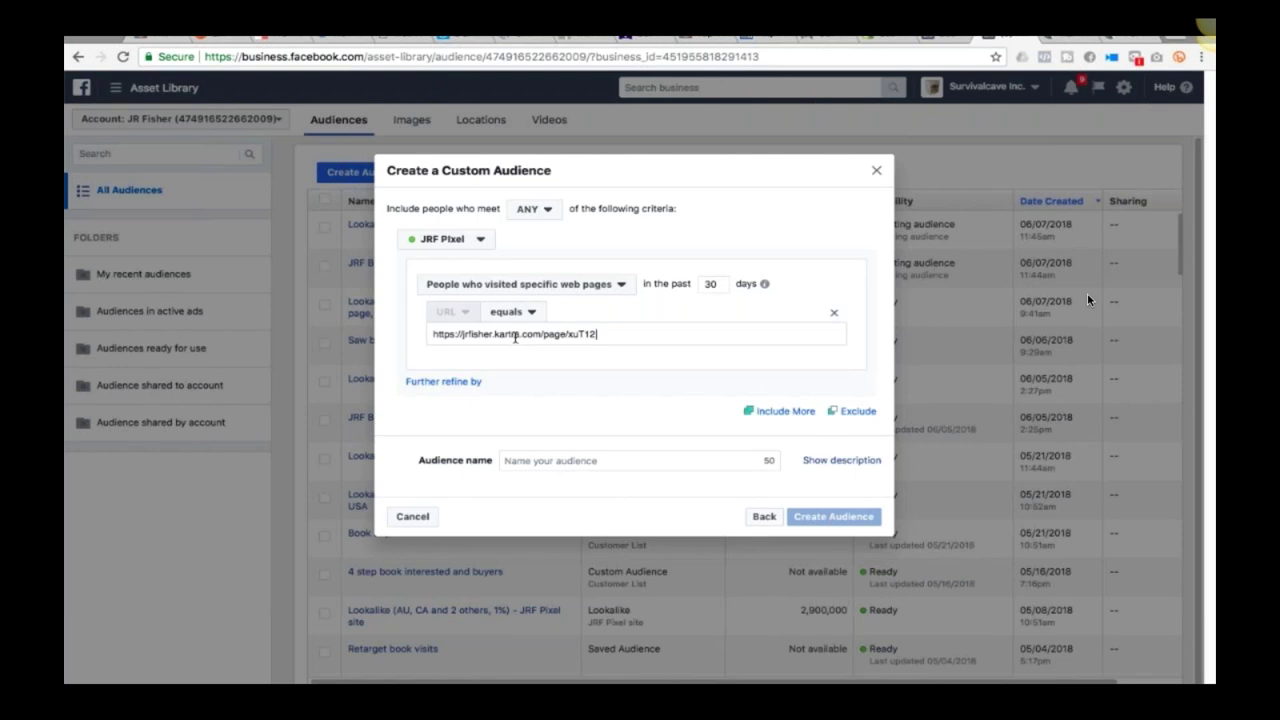
# - Name the custom audience Saw book page 30
pyautogui.click(577, 461)
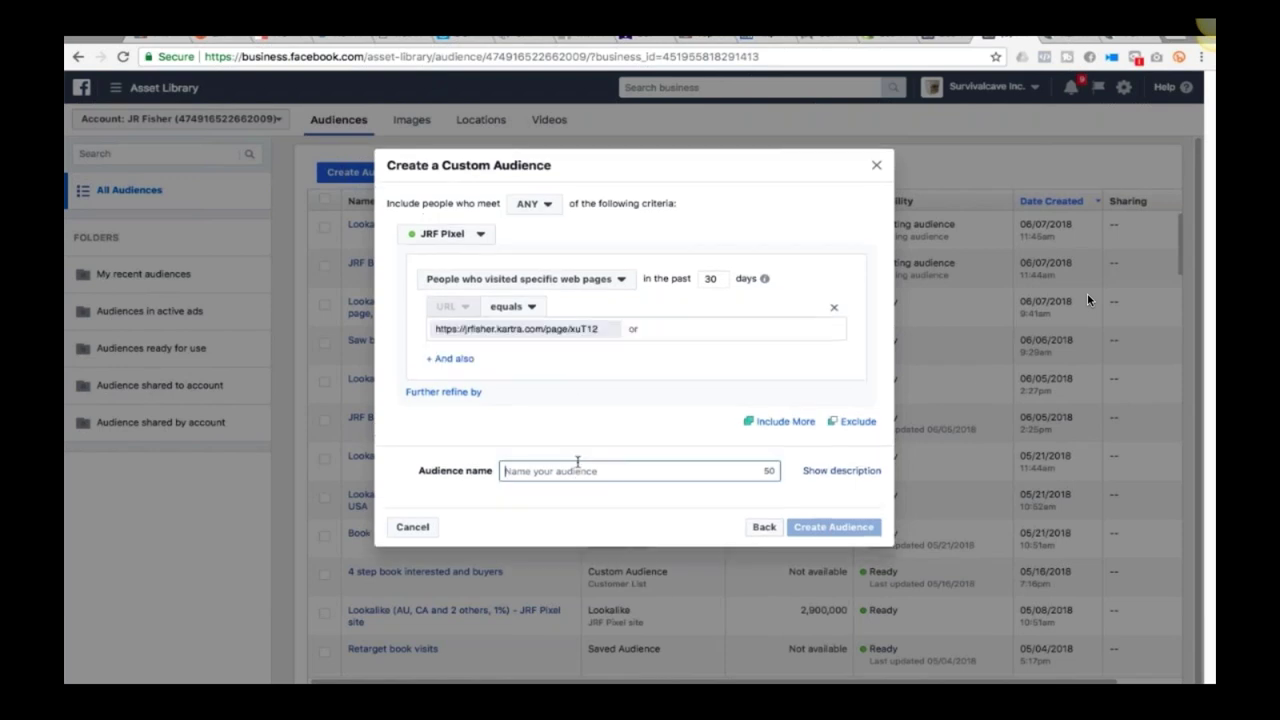
pyautogui.write('S')
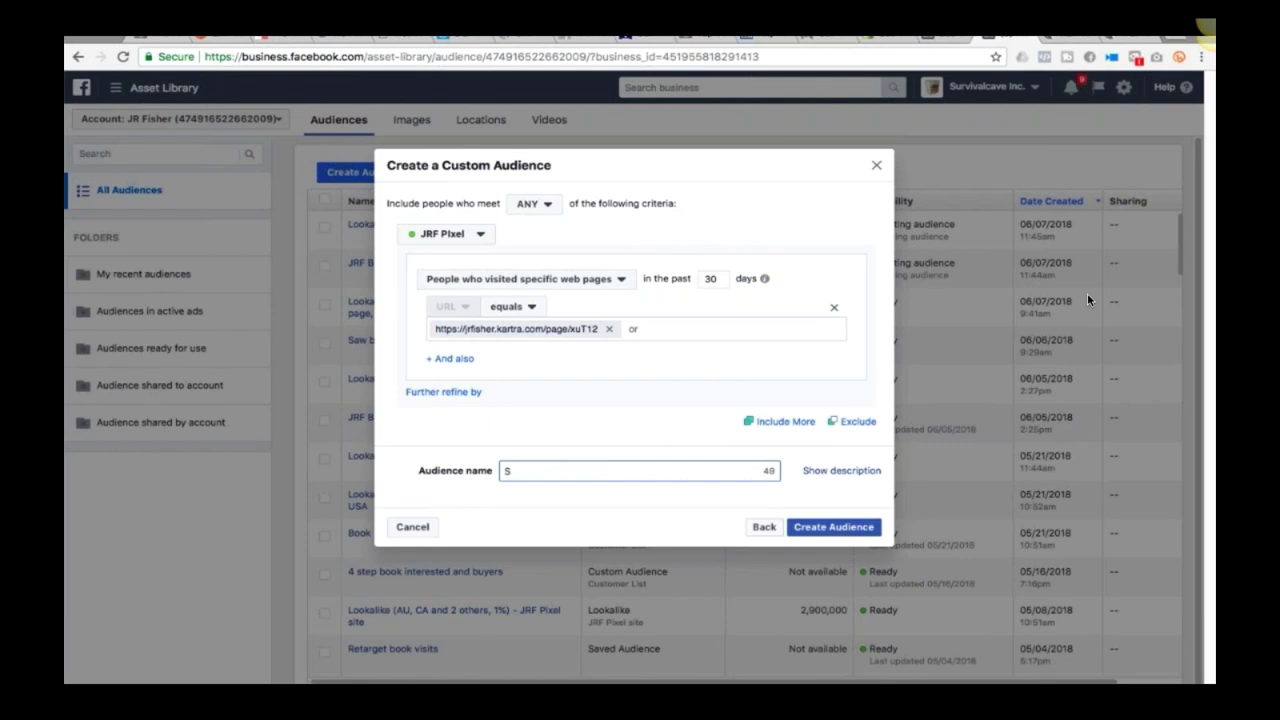
pyautogui.write('qw book page 30')
# - Set the visit window to 180 days and rename the audience Saw book page 180
pyautogui.doubleClick(710, 279)
pyautogui.write('180')
pyautogui.press('Tab')
pyautogui.press('Tab')
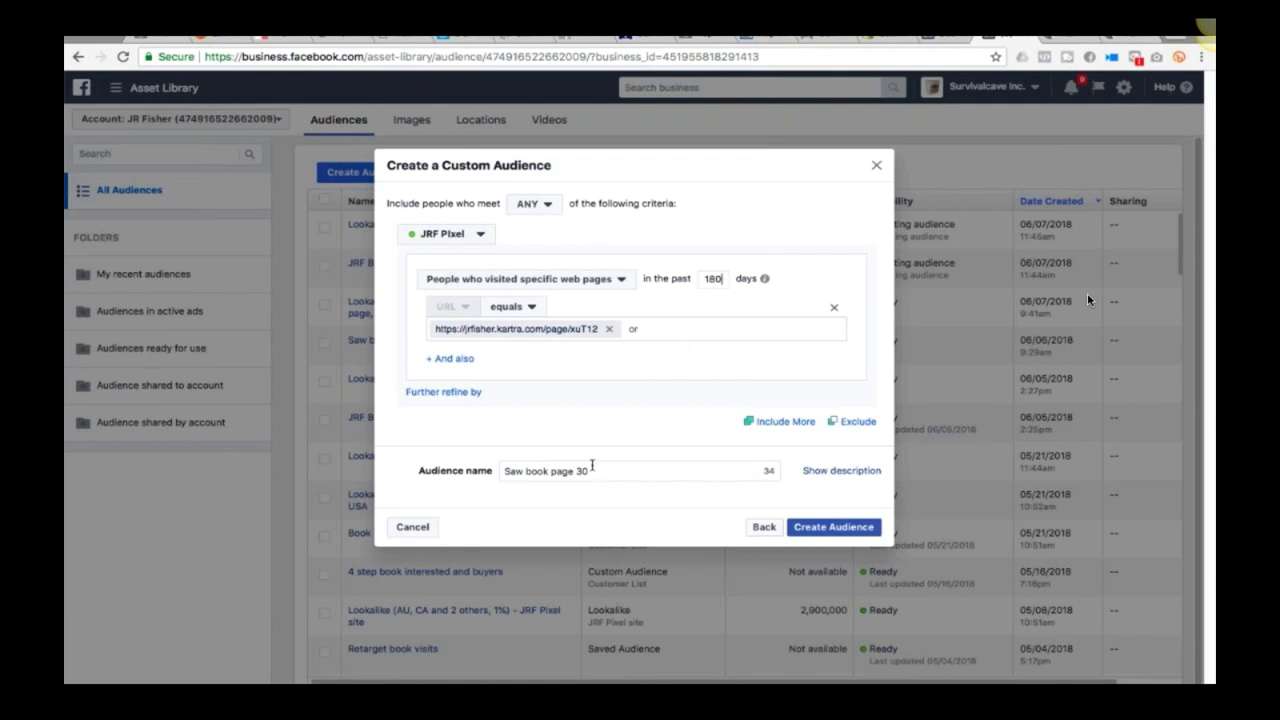
pyautogui.hotkey('shift', 'alt', 'Left')
pyautogui.write('18')
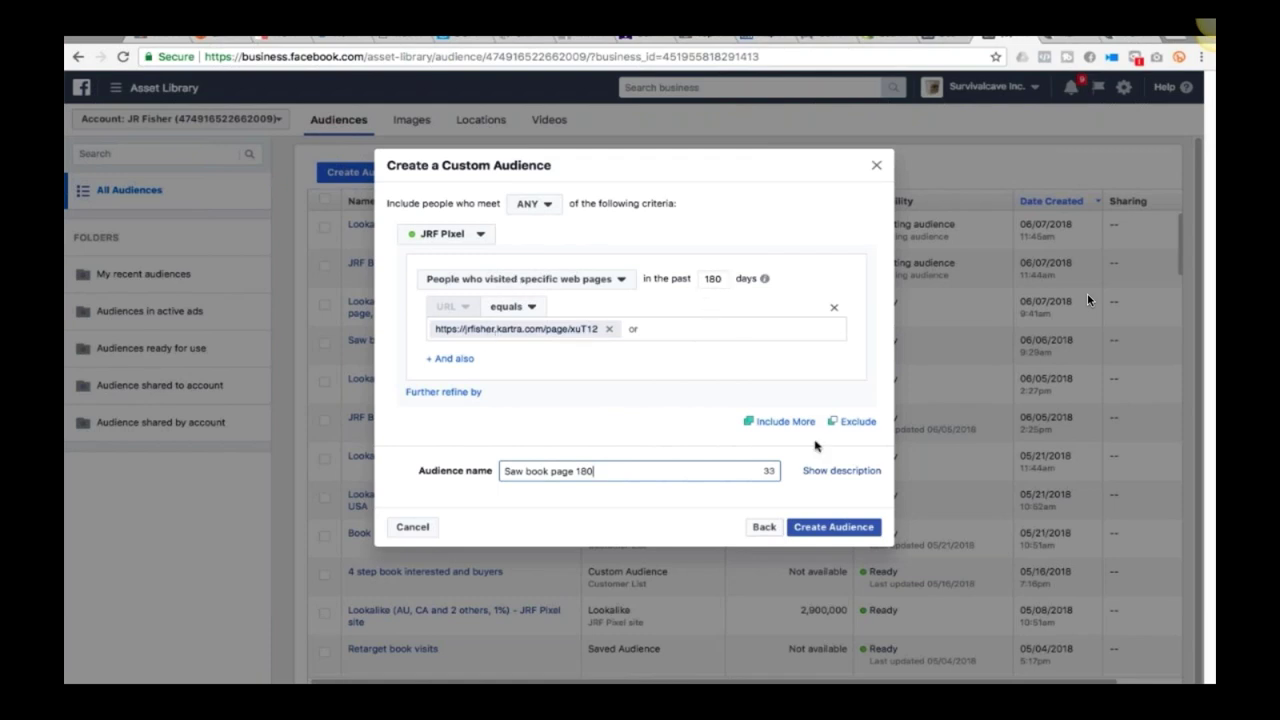
pyautogui.click(818, 527)
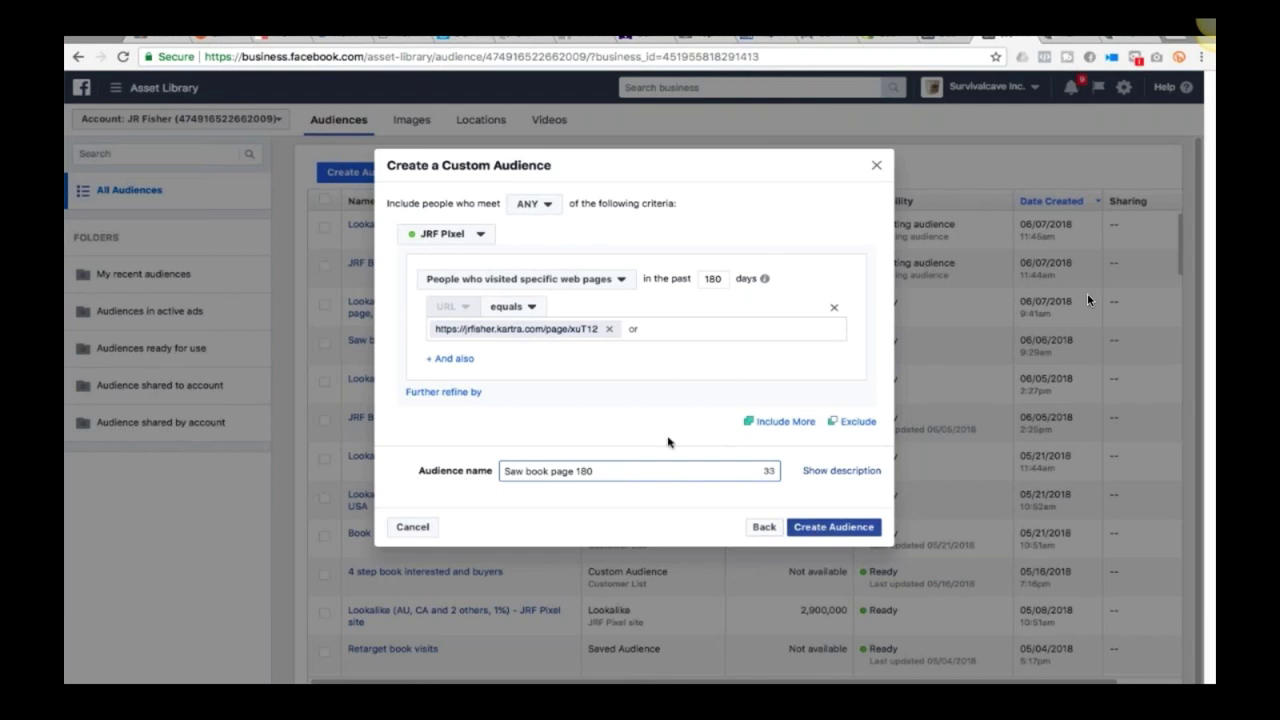
# - Check the refinement options, add a second URL condition set to doesn't contain, and view the book's thank-you page
pyautogui.click(449, 392)
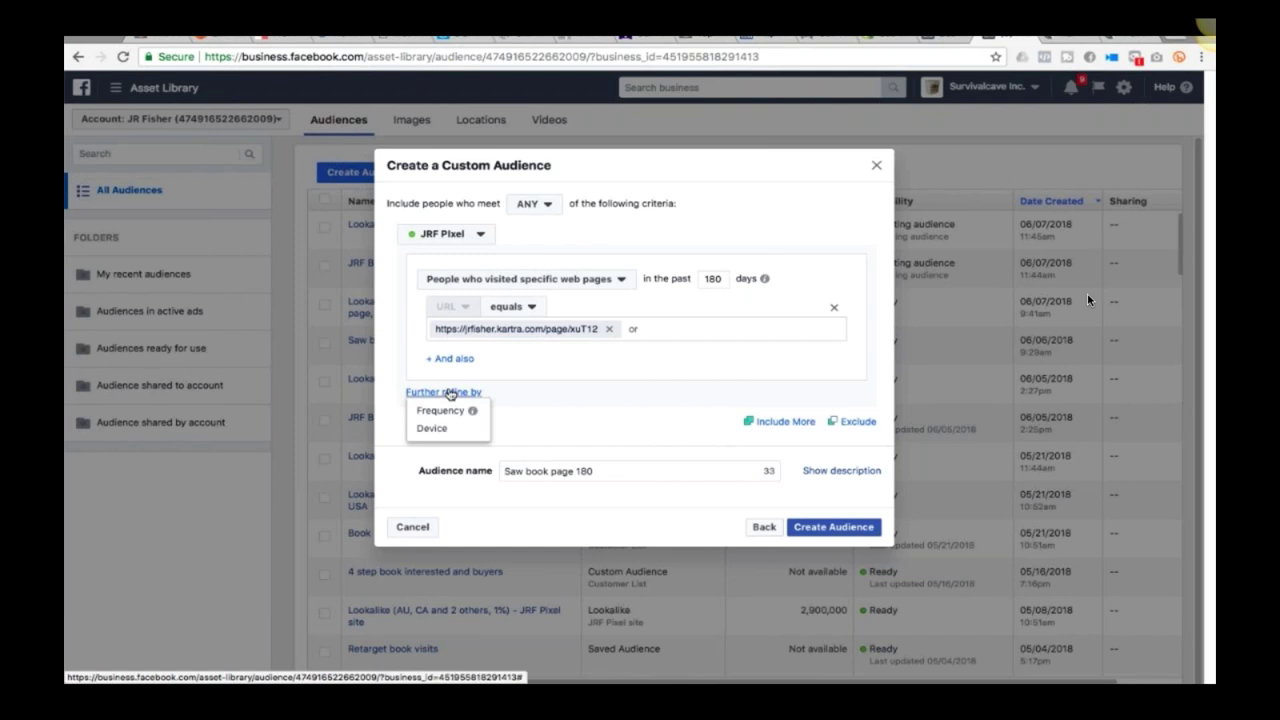
pyautogui.click(466, 360)
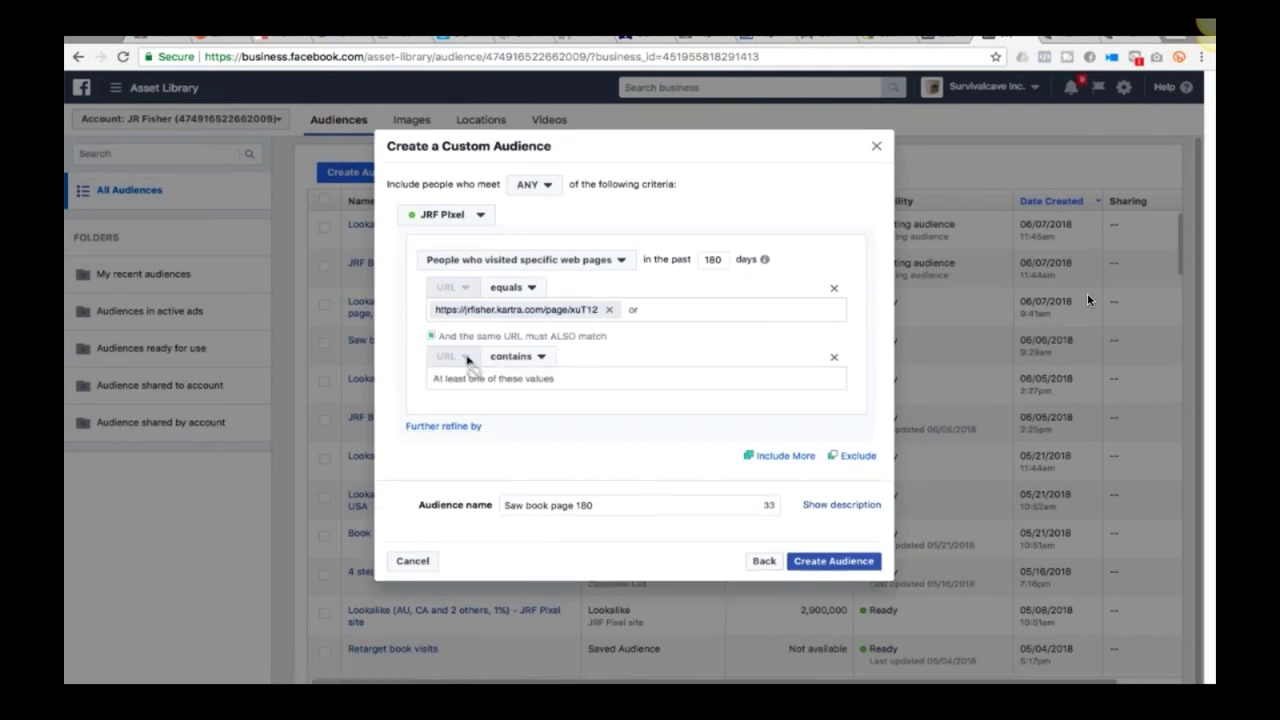
pyautogui.click(538, 356)
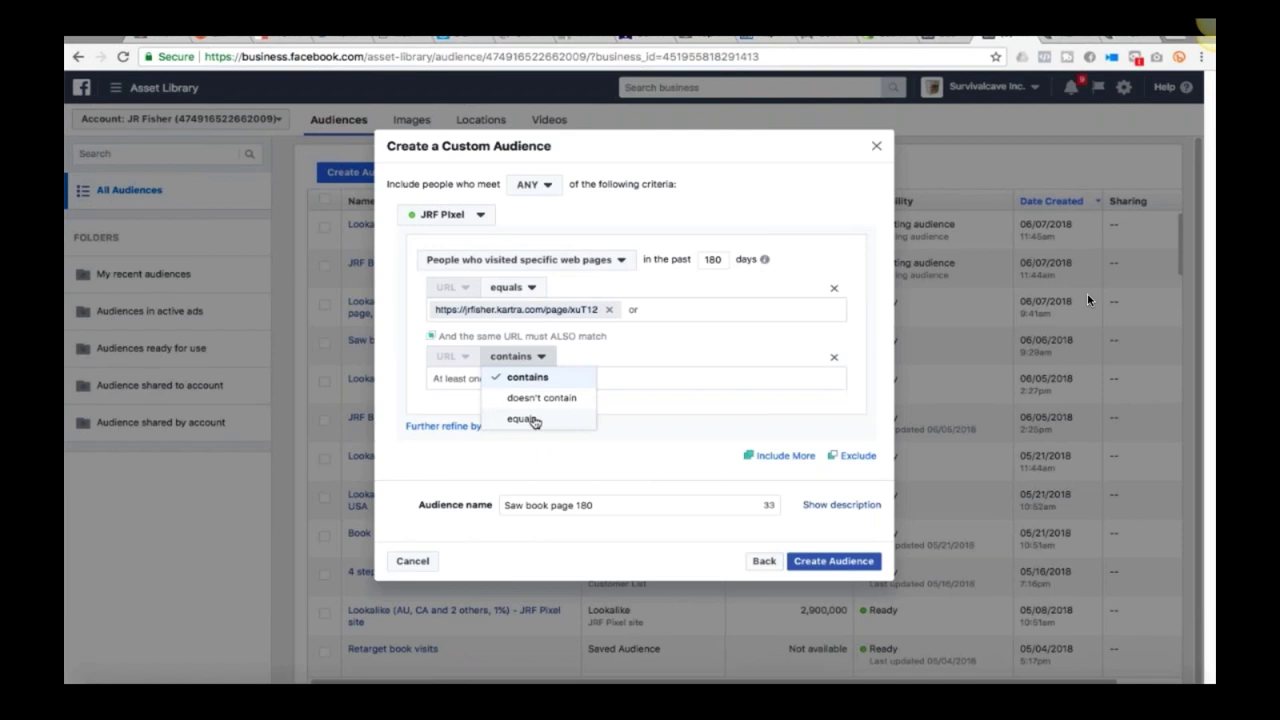
pyautogui.click(535, 399)
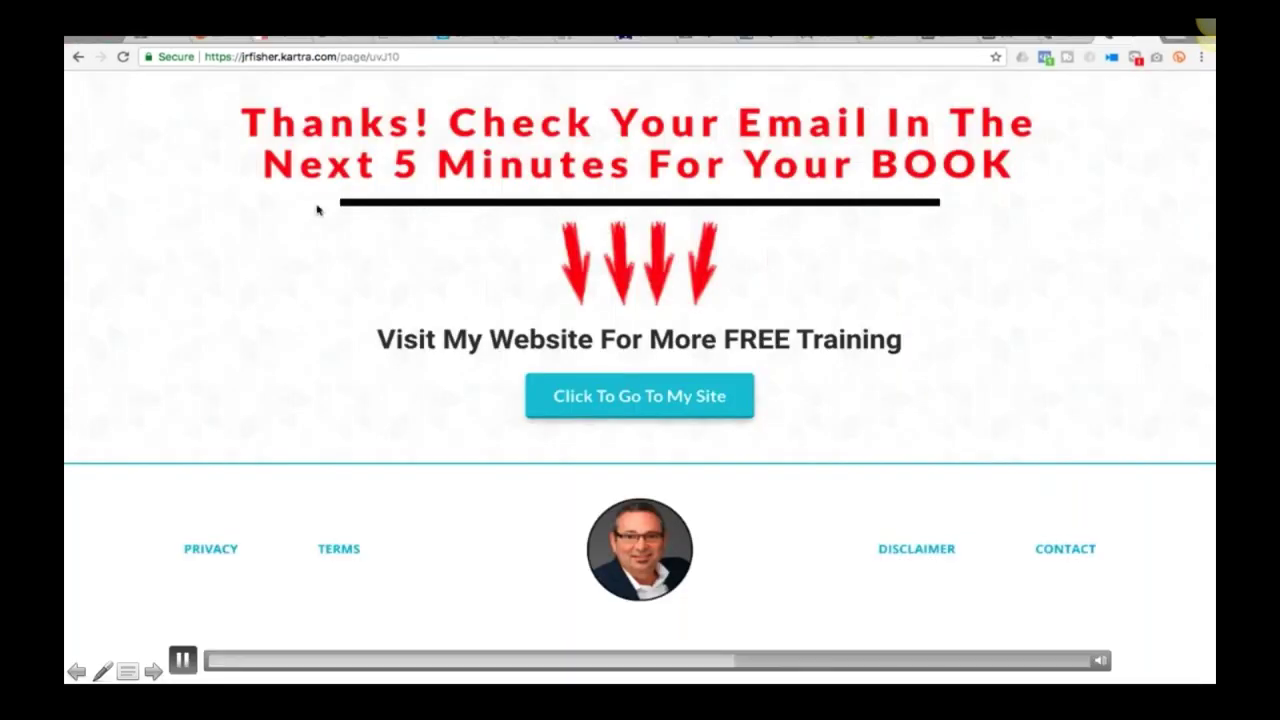
pyautogui.scroll(1, 703, 380)
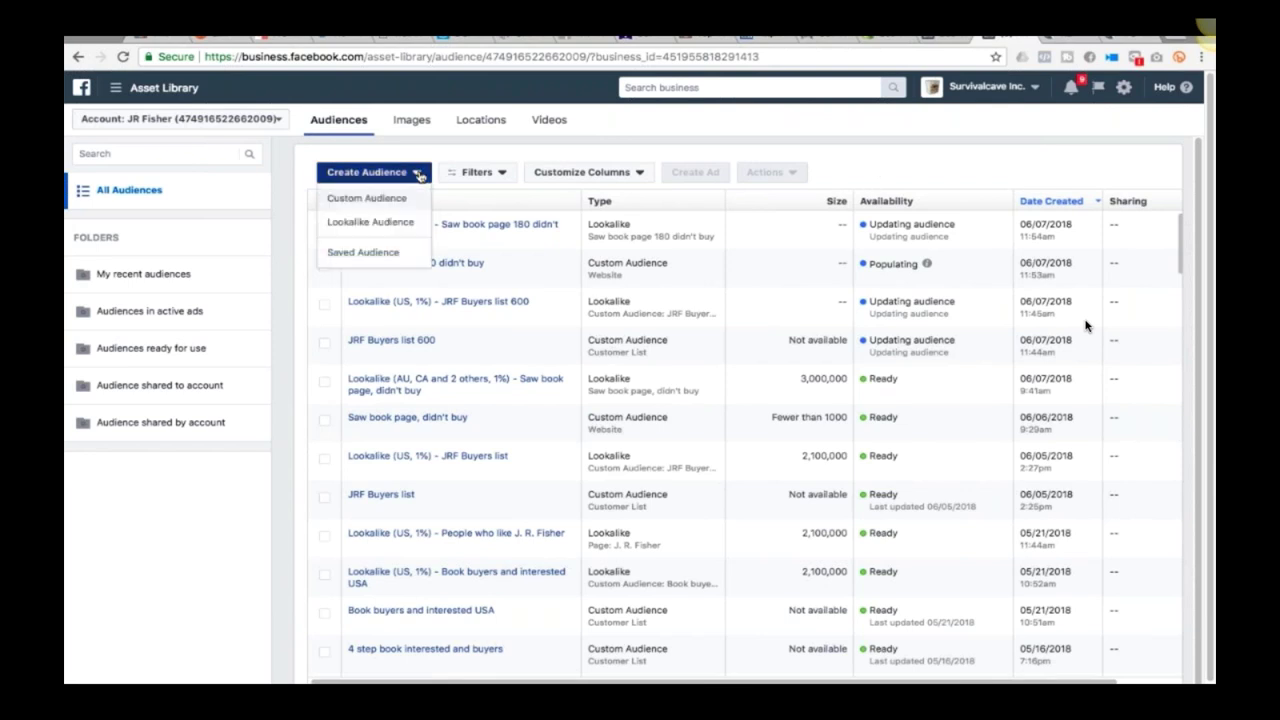
# - Start another website-traffic custom audience based on visitors by time spent, limited to the top 5%
pyautogui.click(392, 200)
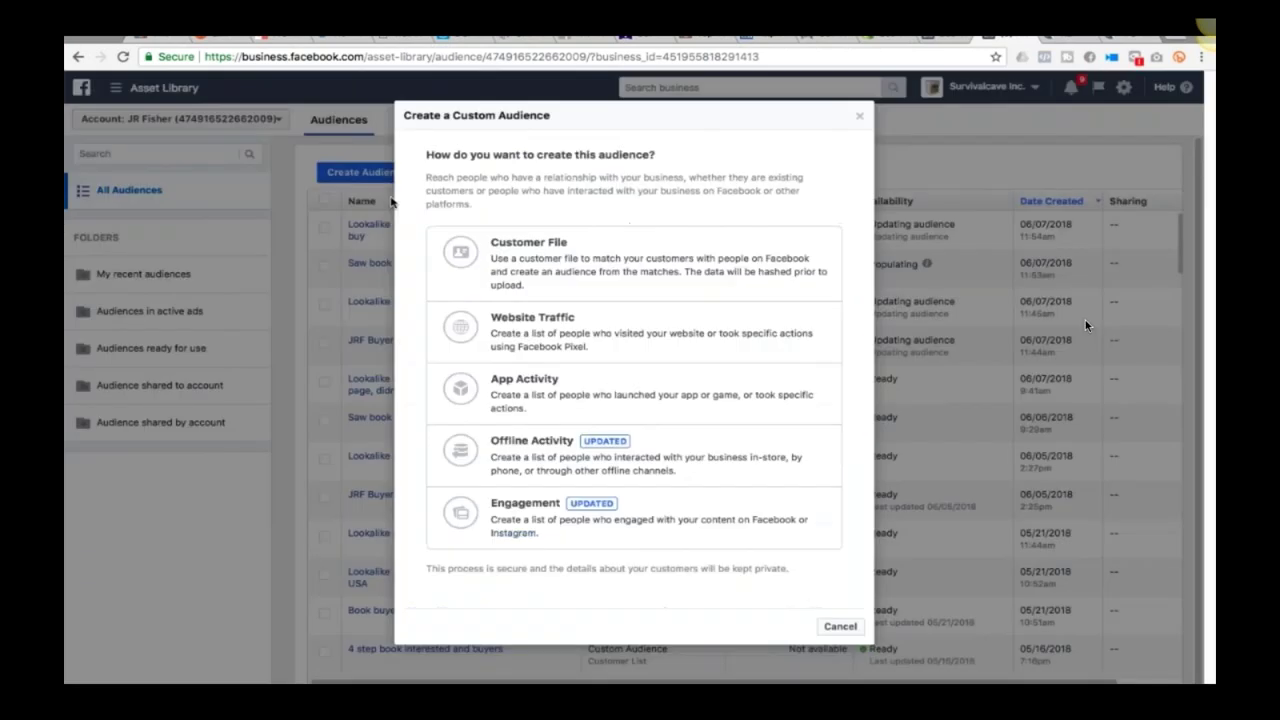
pyautogui.click(632, 319)
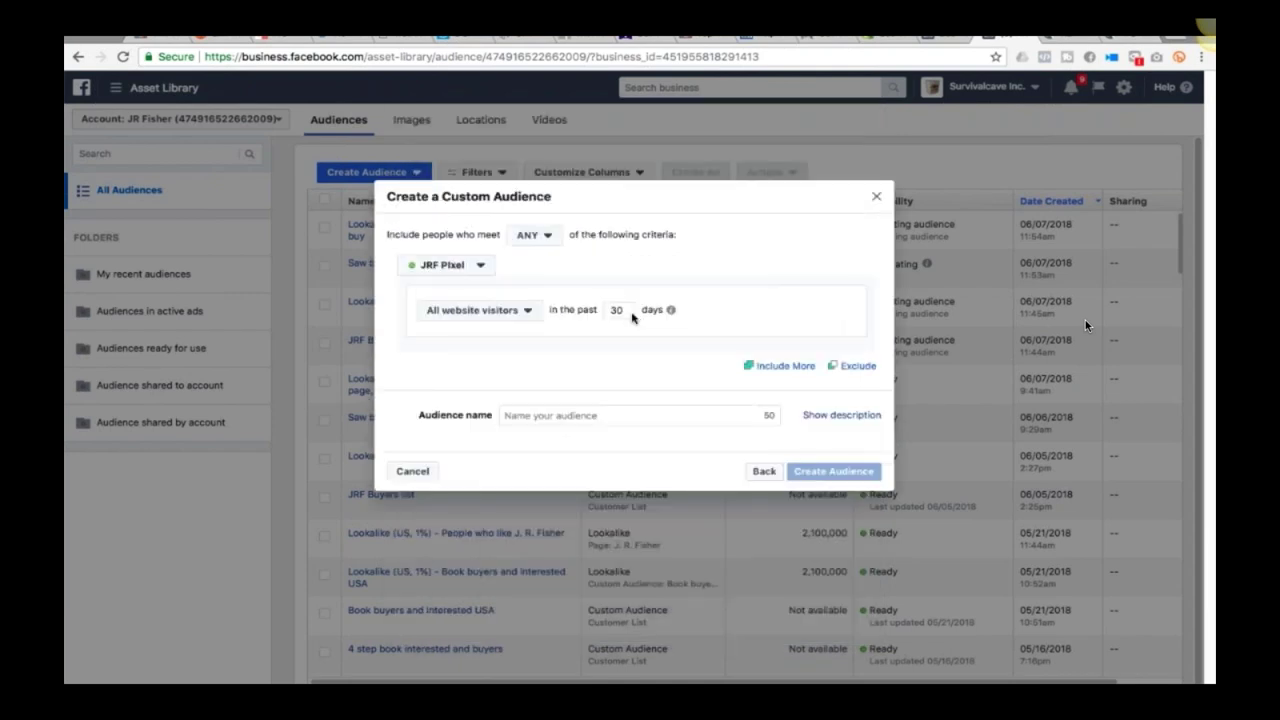
pyautogui.click(531, 312)
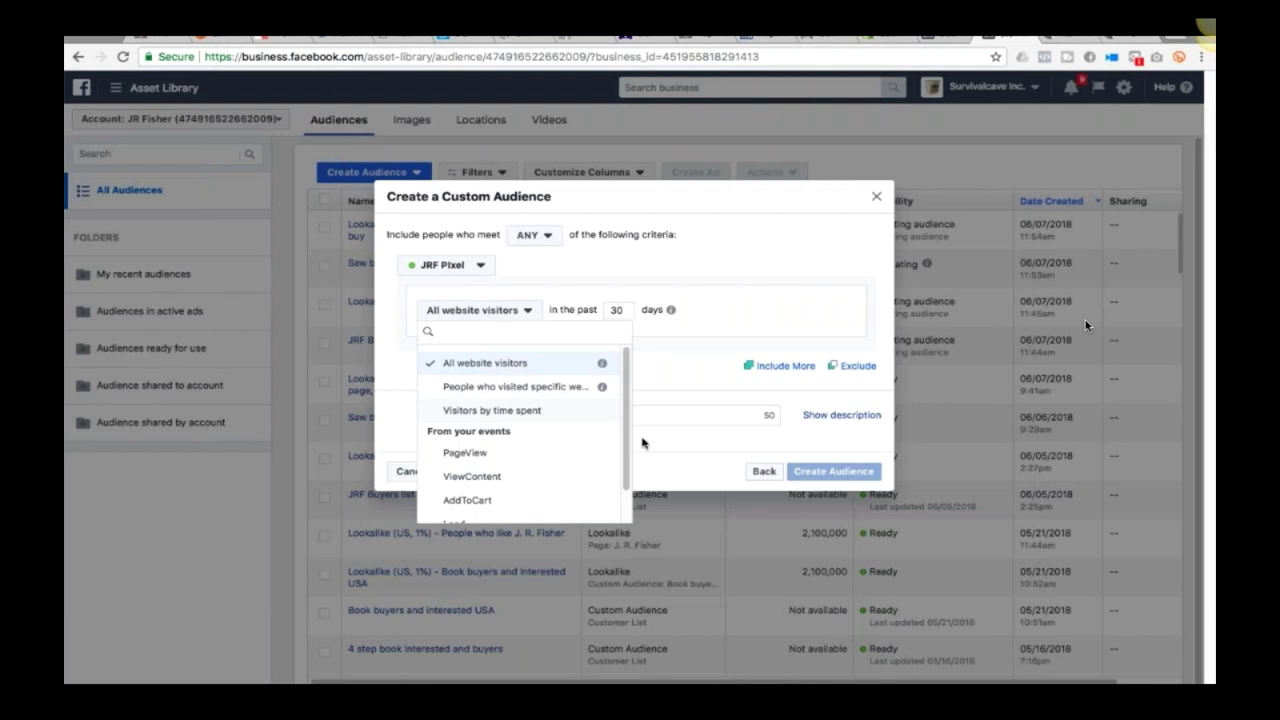
pyautogui.click(488, 411)
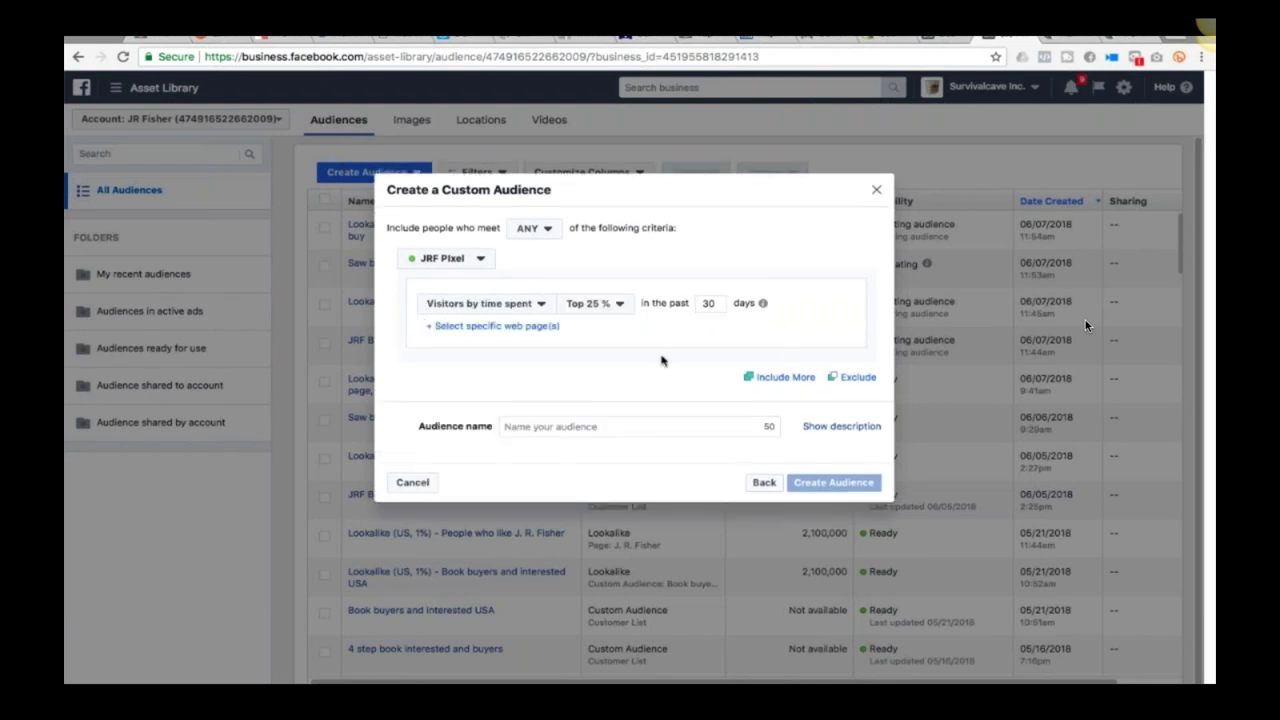
pyautogui.click(619, 307)
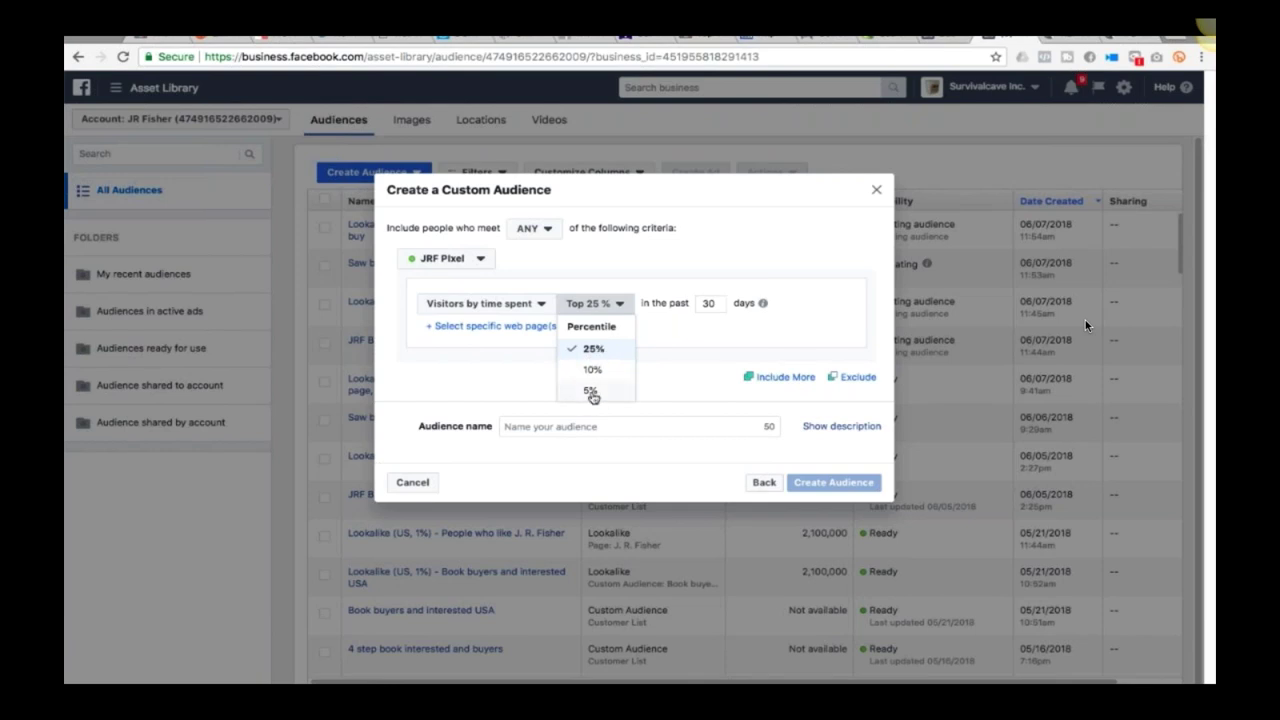
pyautogui.click(592, 393)
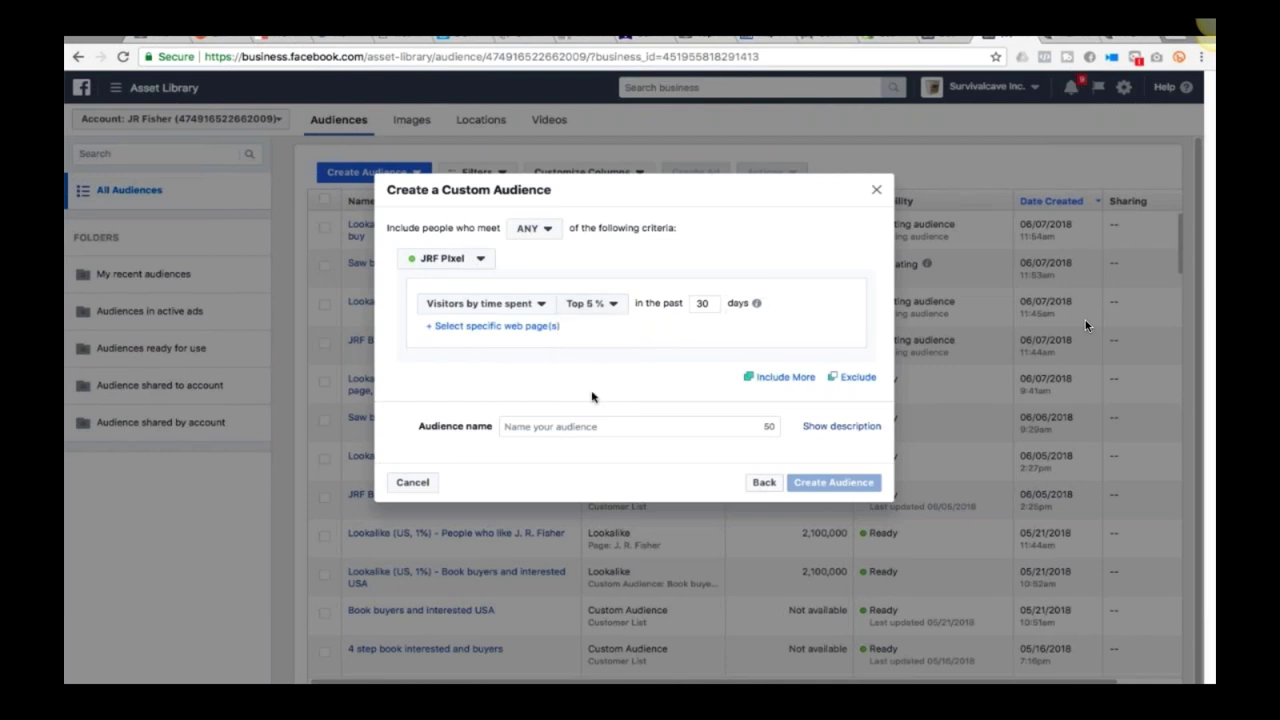
# - Set the window to 180 days, name the audience Top 5% web visits 180 days, and create it
pyautogui.doubleClick(702, 303)
pyautogui.write('180')
pyautogui.click(575, 427)
pyautogui.write('Top 5% web visits')
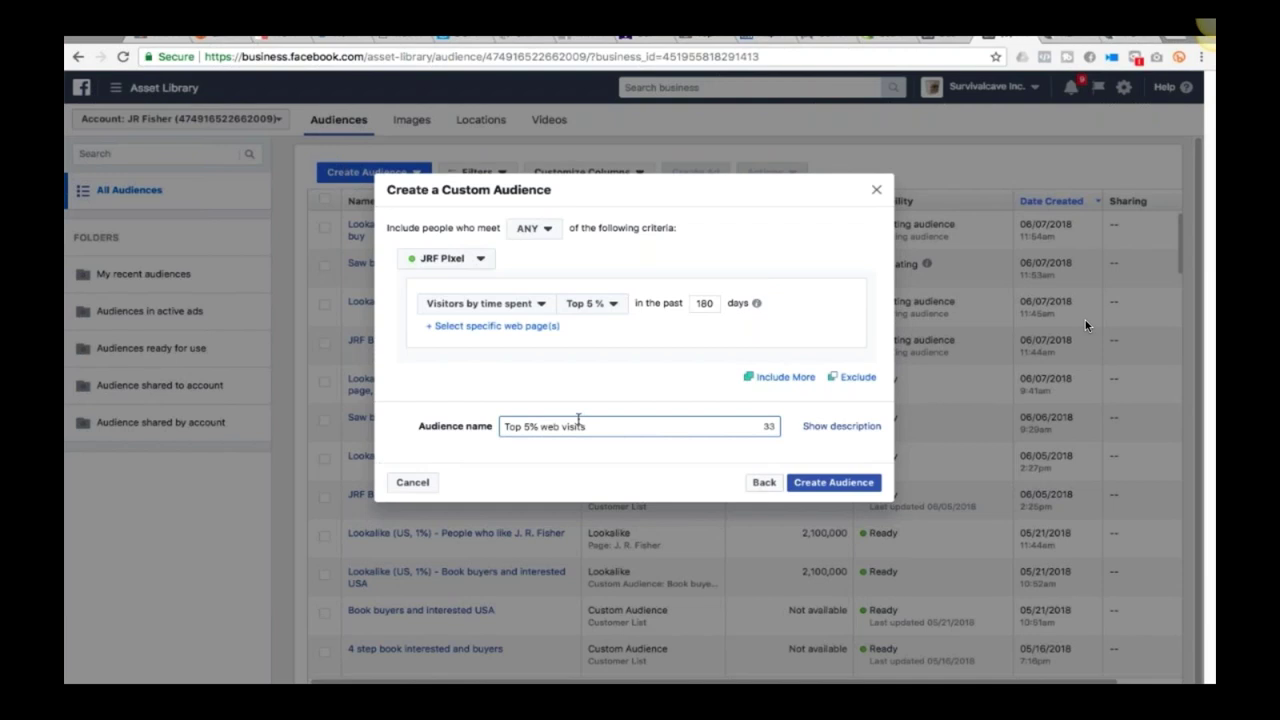
pyautogui.write('180 days')
pyautogui.click(818, 484)
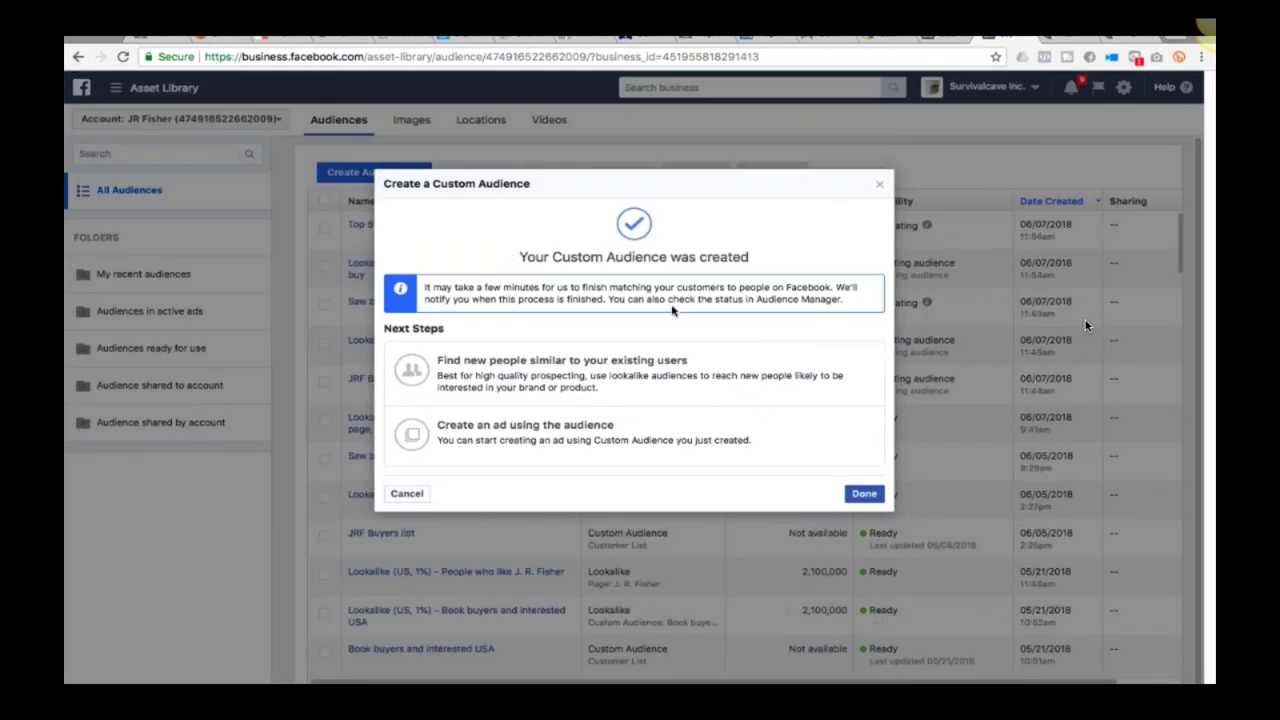
# - Create a 1% lookalike audience from the Top 5% web visits 180 days custom audience, with United States as the location
pyautogui.click(589, 370)
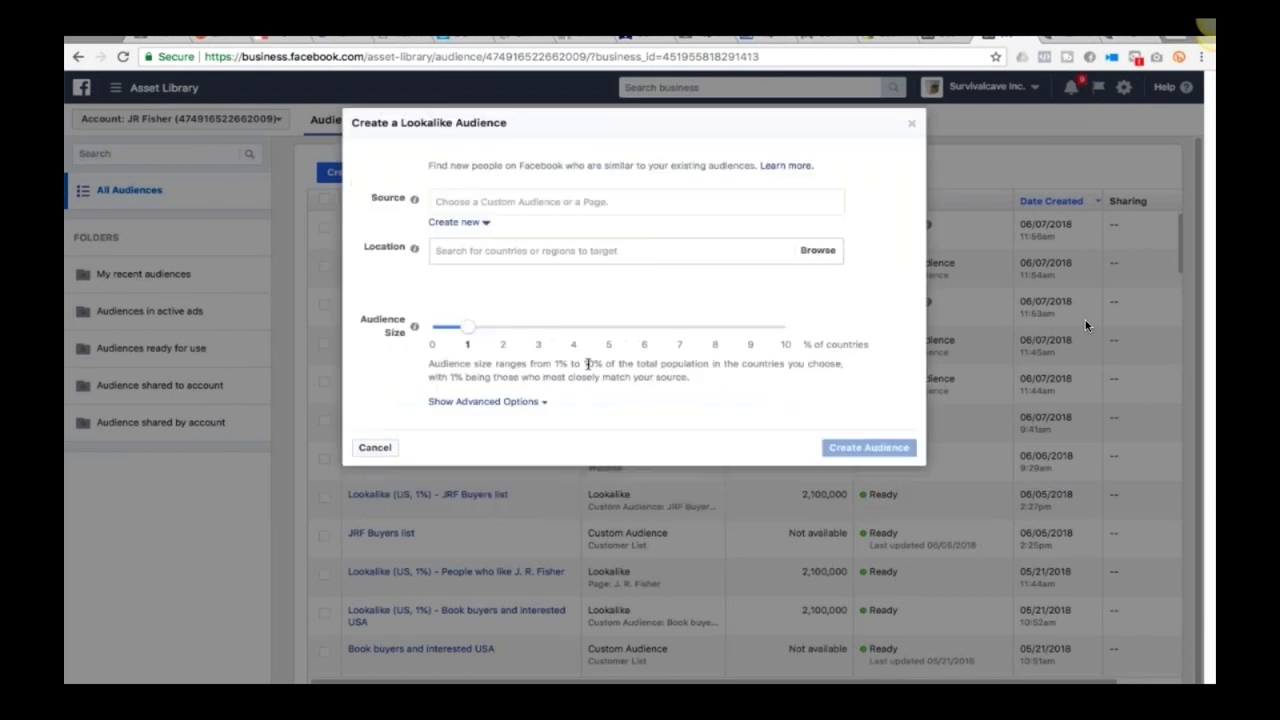
pyautogui.click(477, 200)
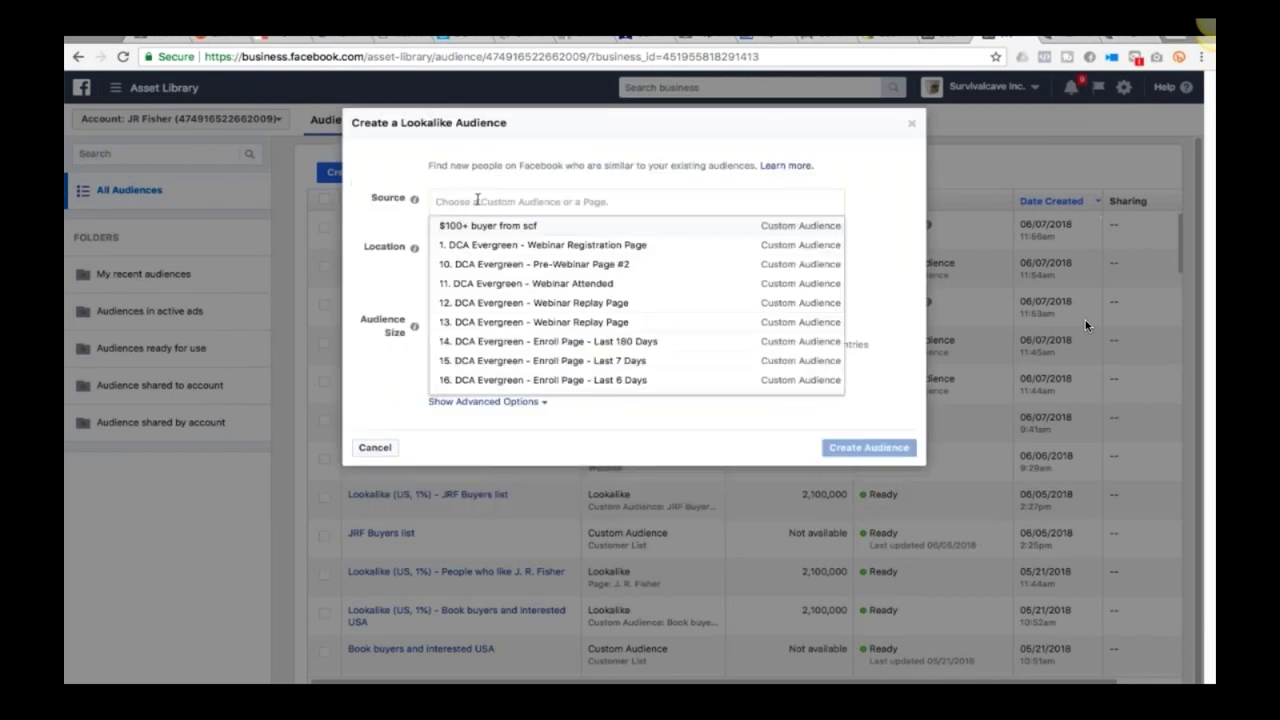
pyautogui.scroll(-10, 571, 293)
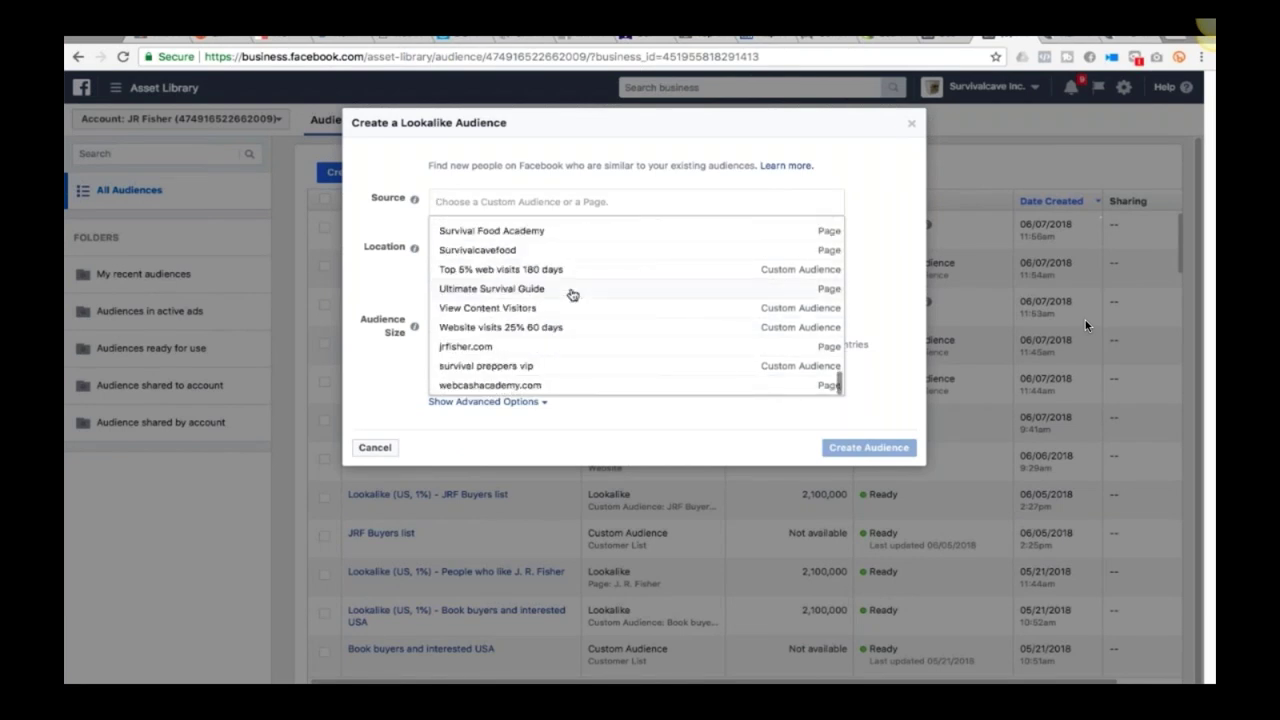
pyautogui.click(522, 270)
pyautogui.click(520, 252)
pyautogui.write('united s')
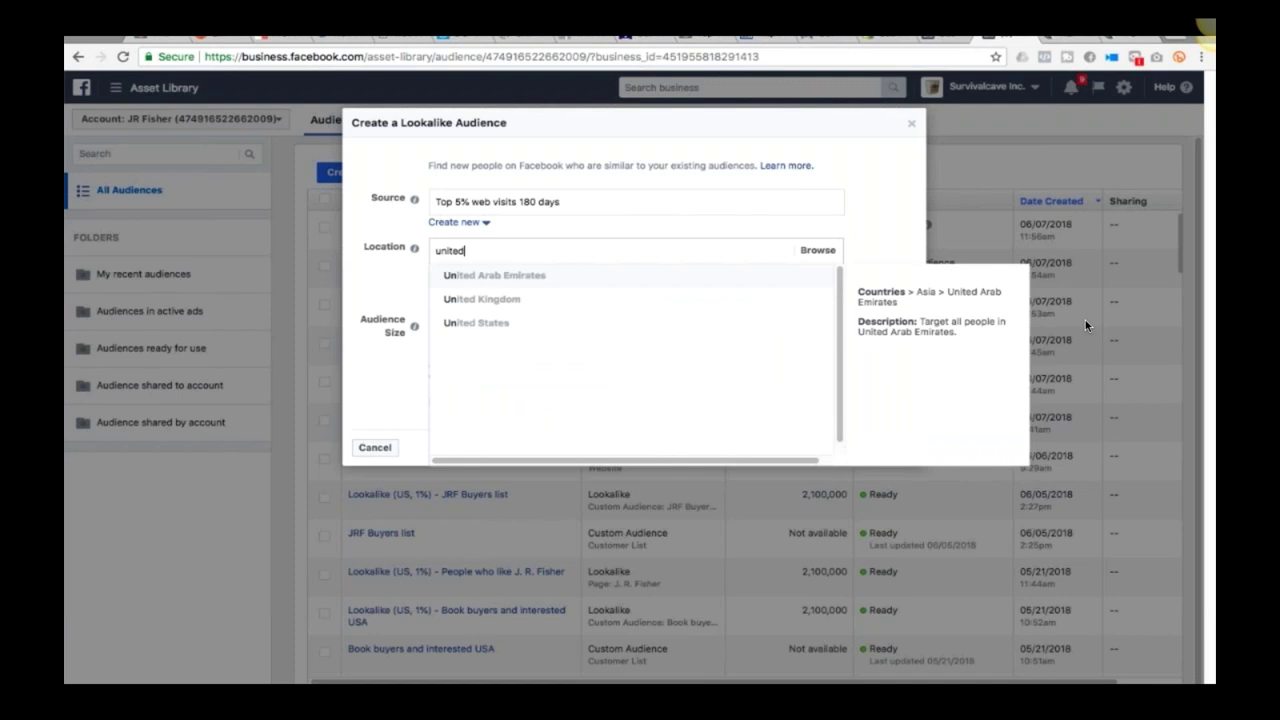
pyautogui.click(459, 281)
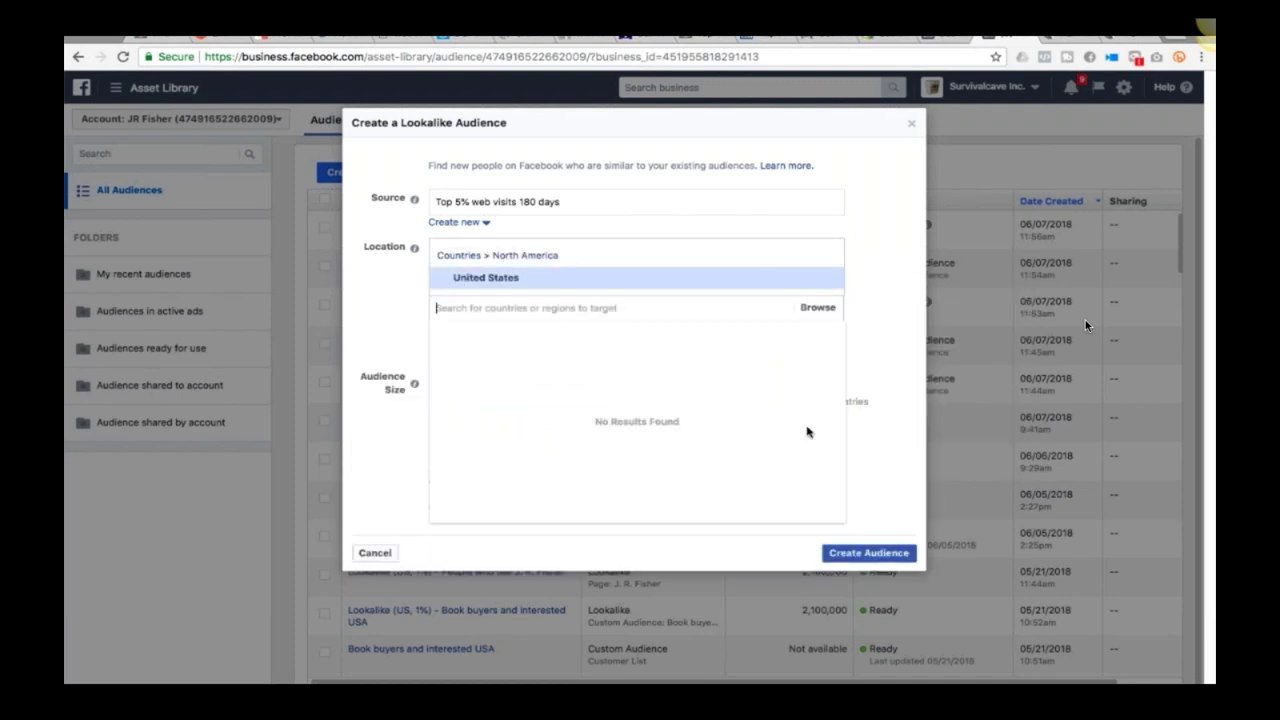
pyautogui.click(872, 553)
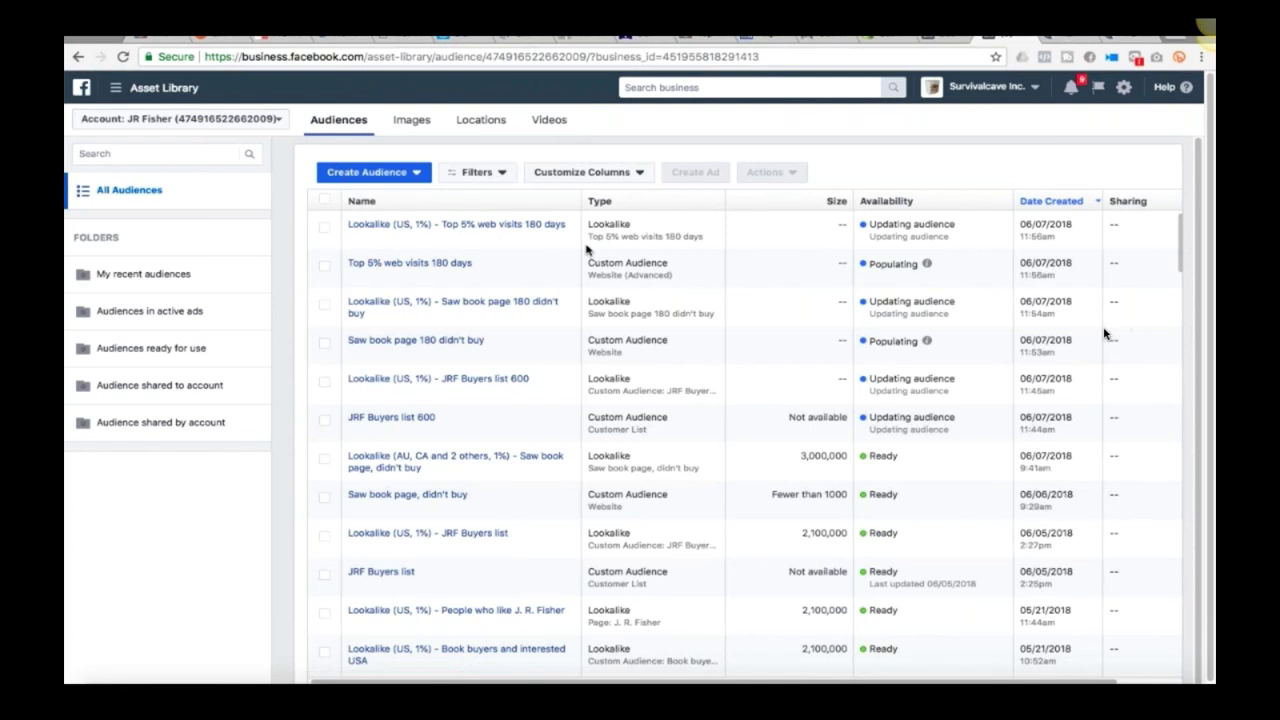
# - Review the new custom and lookalike audiences in the audience list, checking their types, sizes and availability
pyautogui.scroll(-1, 1107, 334)
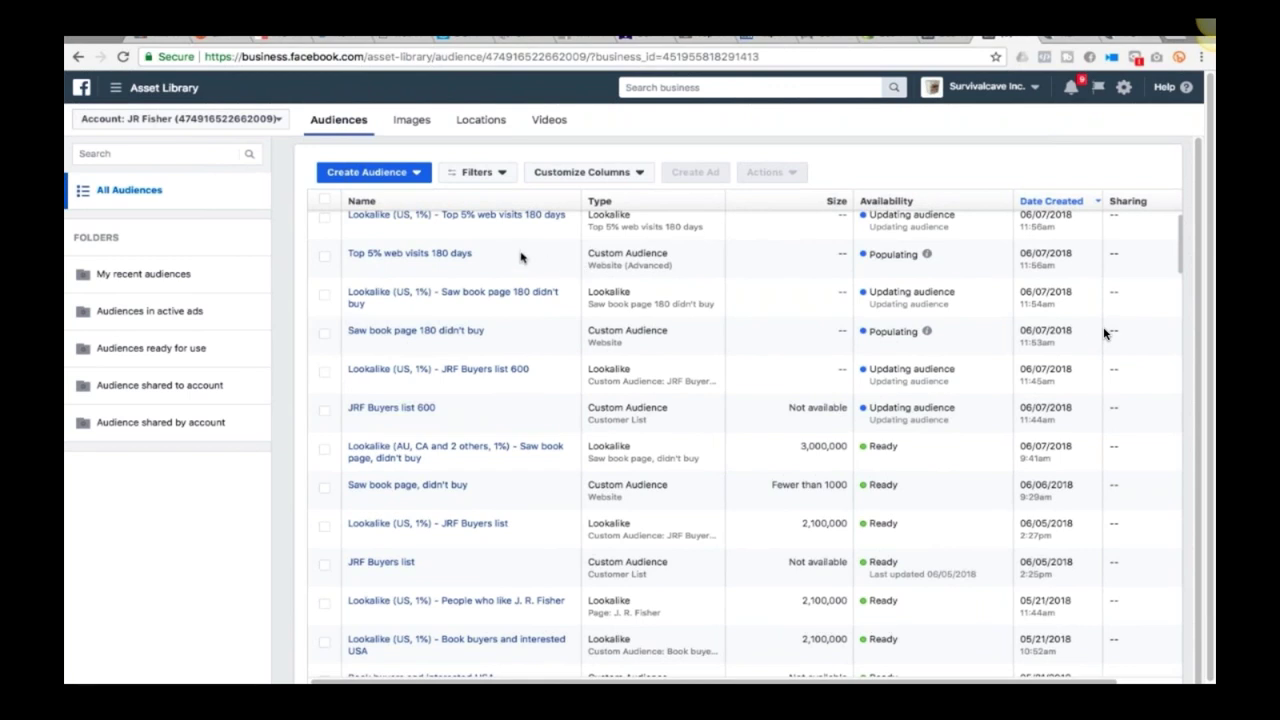
pyautogui.scroll(1, 520, 257)
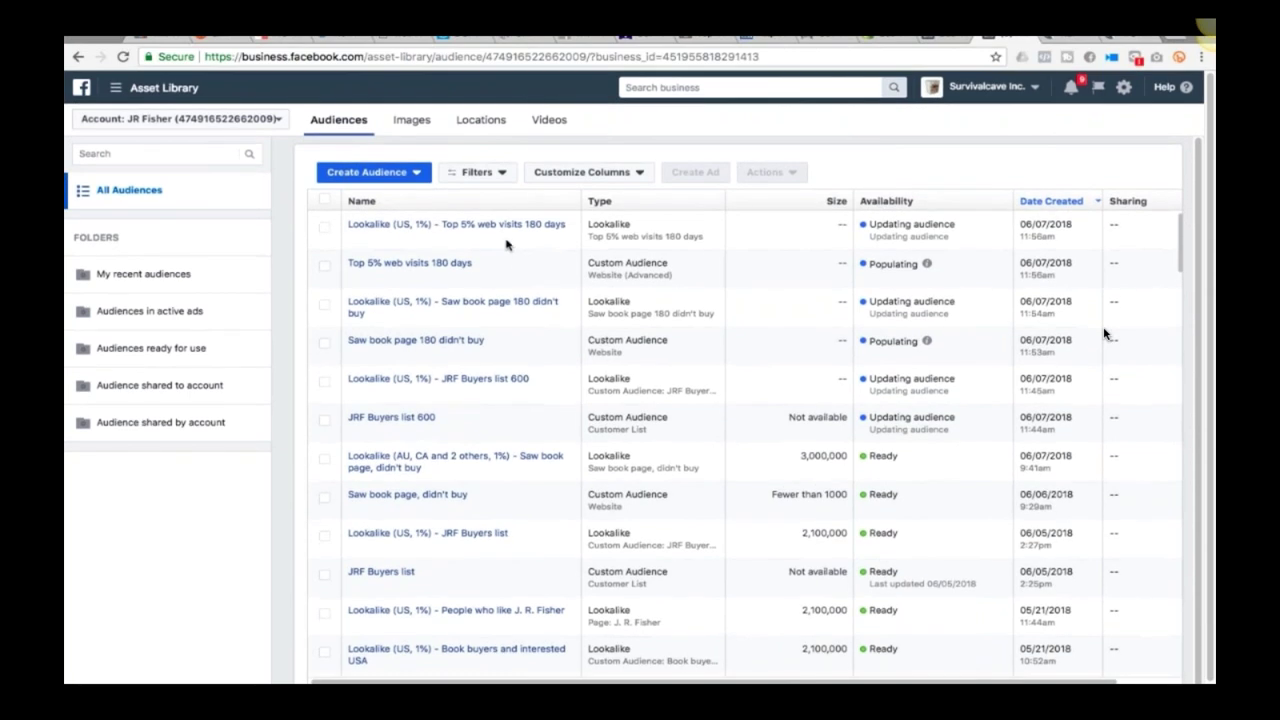
pyautogui.moveTo(543, 318)
pyautogui.scroll(-3, 543, 318)
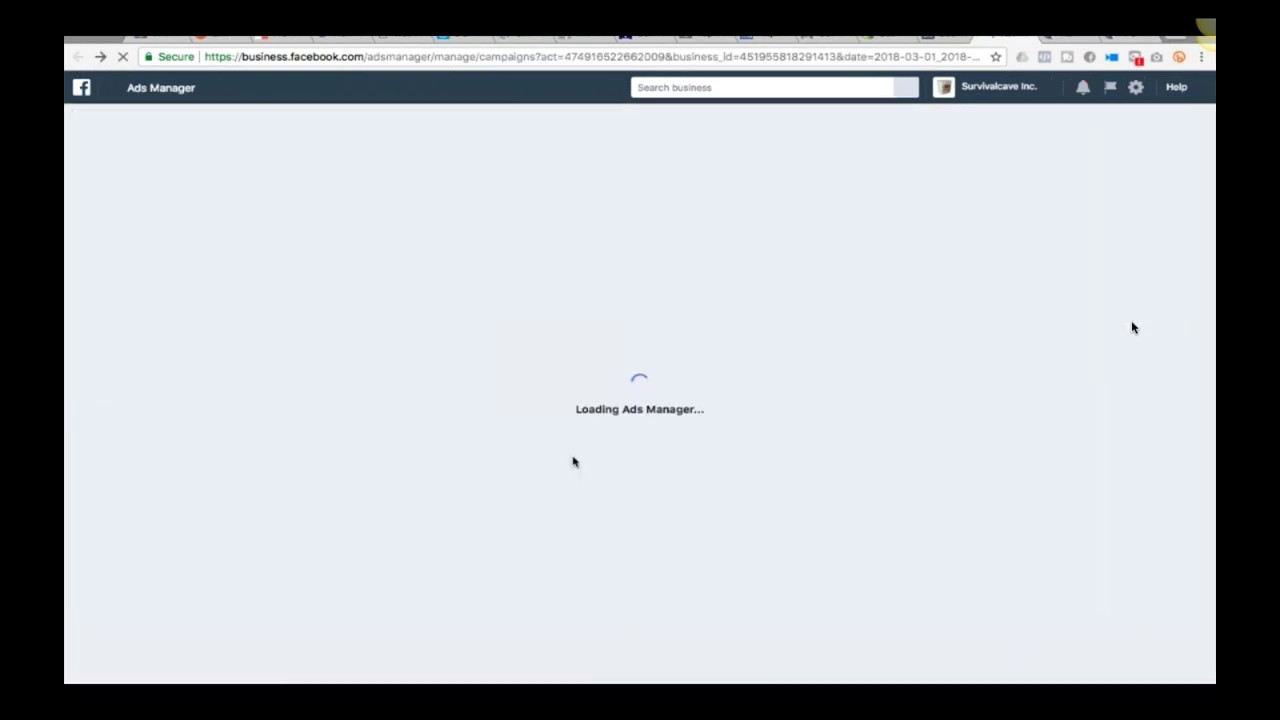
pyautogui.hotkey('alt', 'Left')
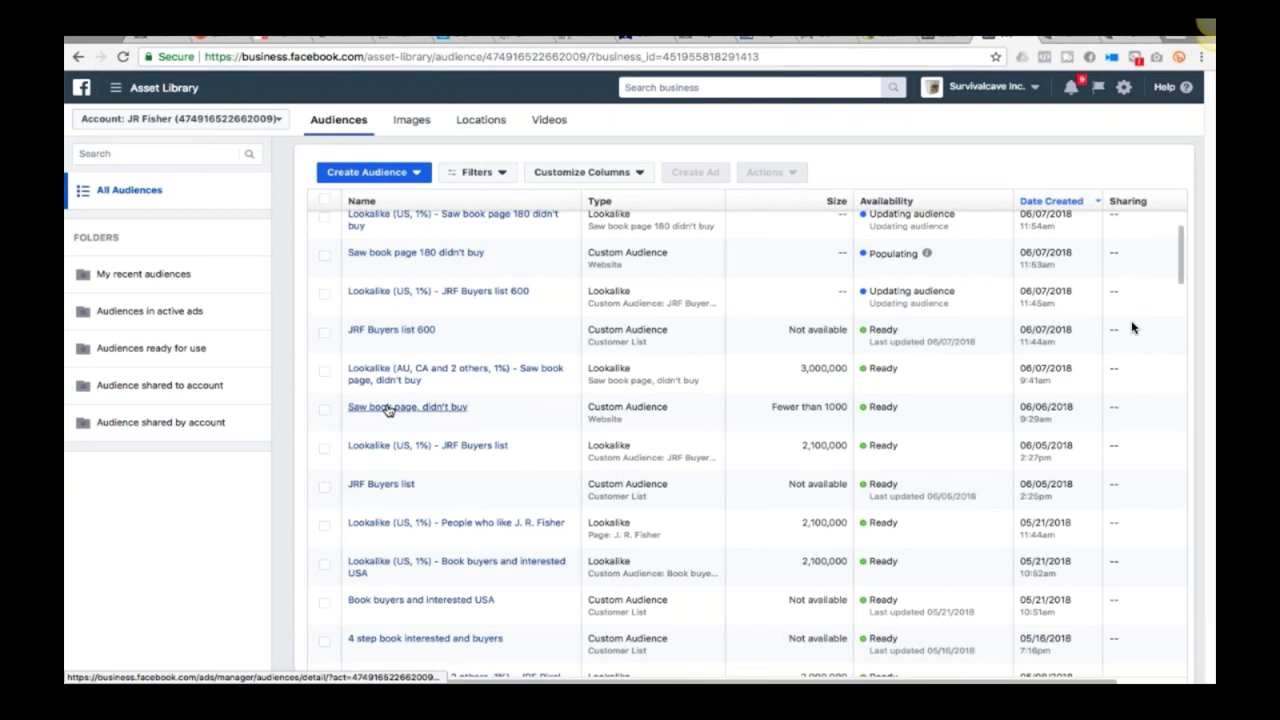
pyautogui.moveTo(485, 385)
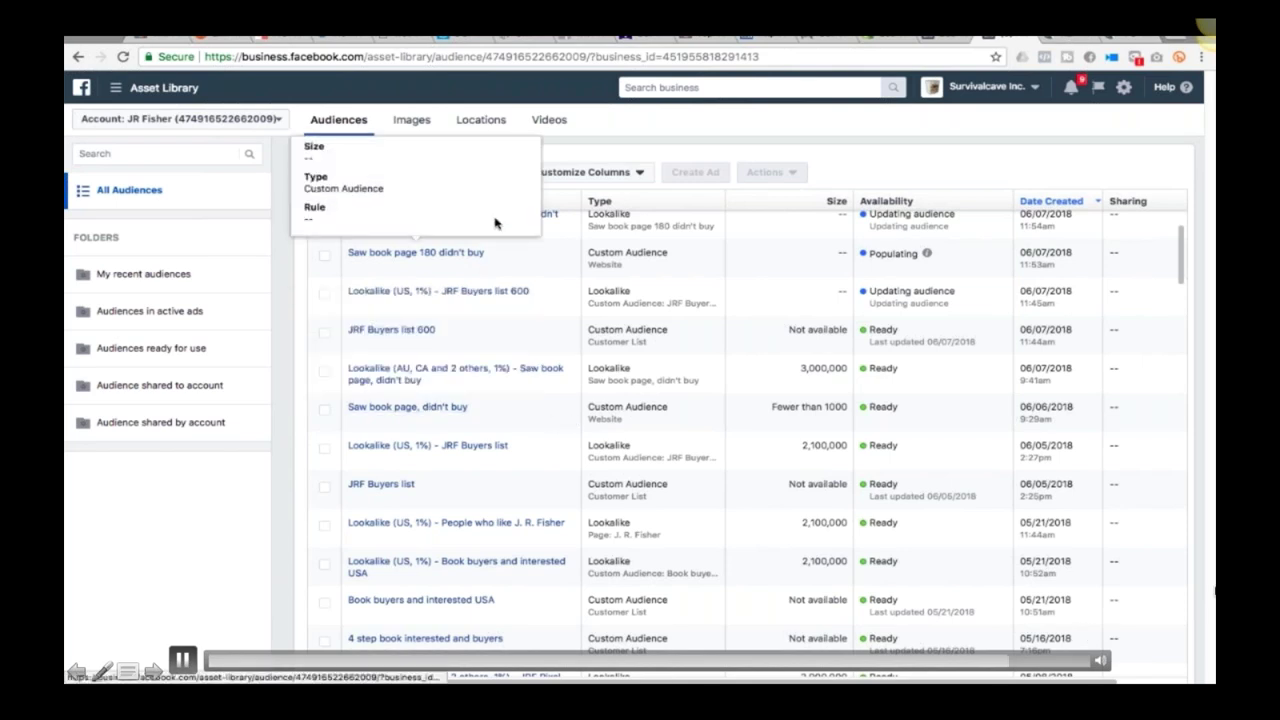
pyautogui.scroll(1, 537, 260)
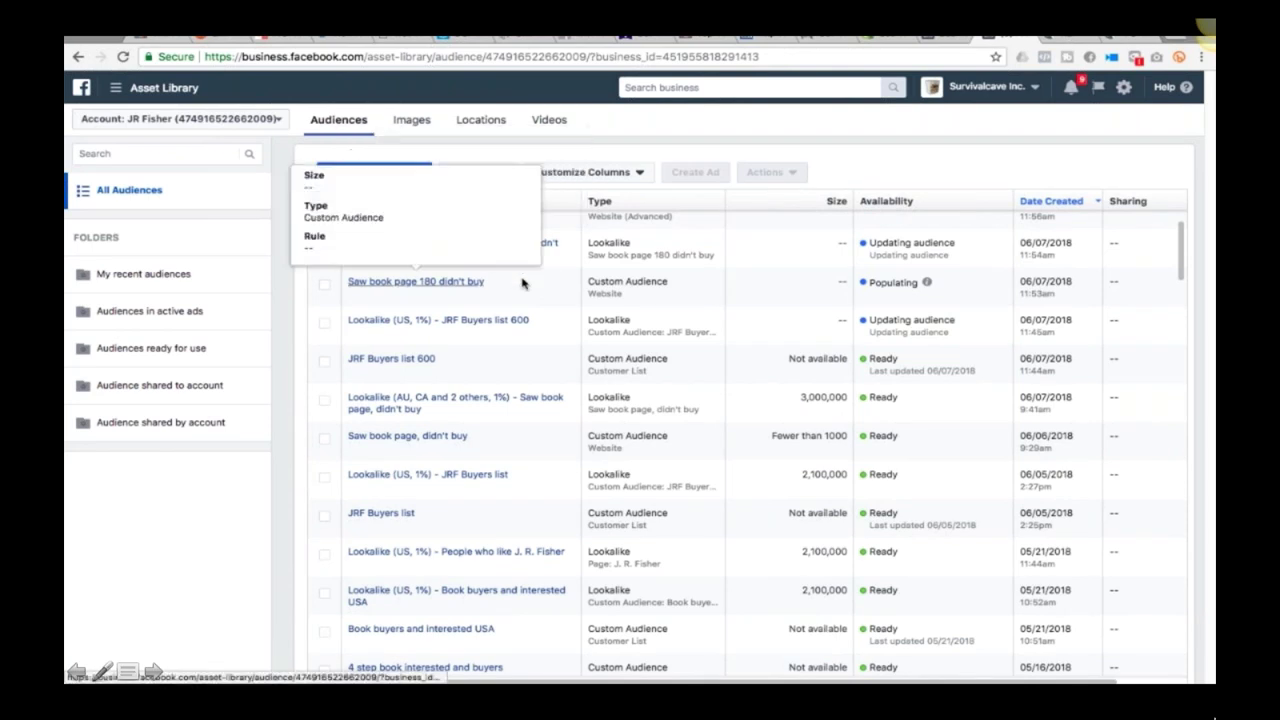
pyautogui.scroll(1, 529, 281)
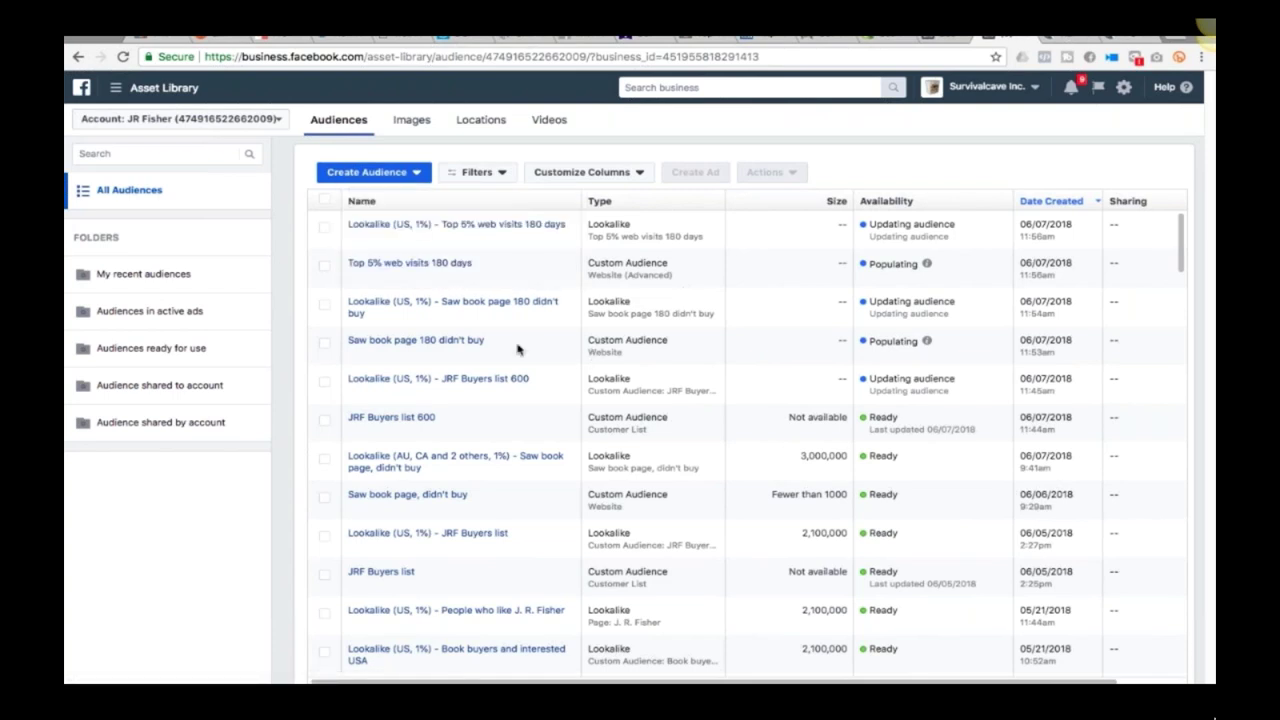
pyautogui.moveTo(347, 345)
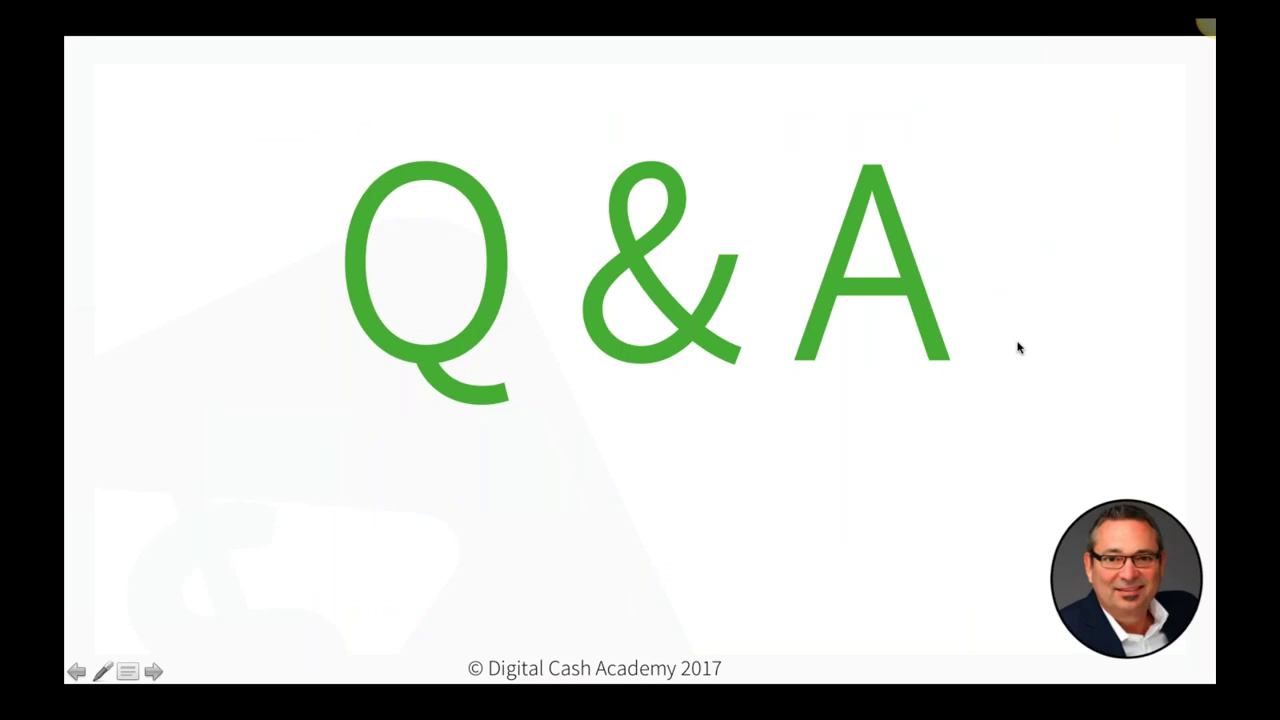
# - Switch to the PowerPoint presentation, end the slide show and look through the slide thumbnails
pyautogui.press('Escape')
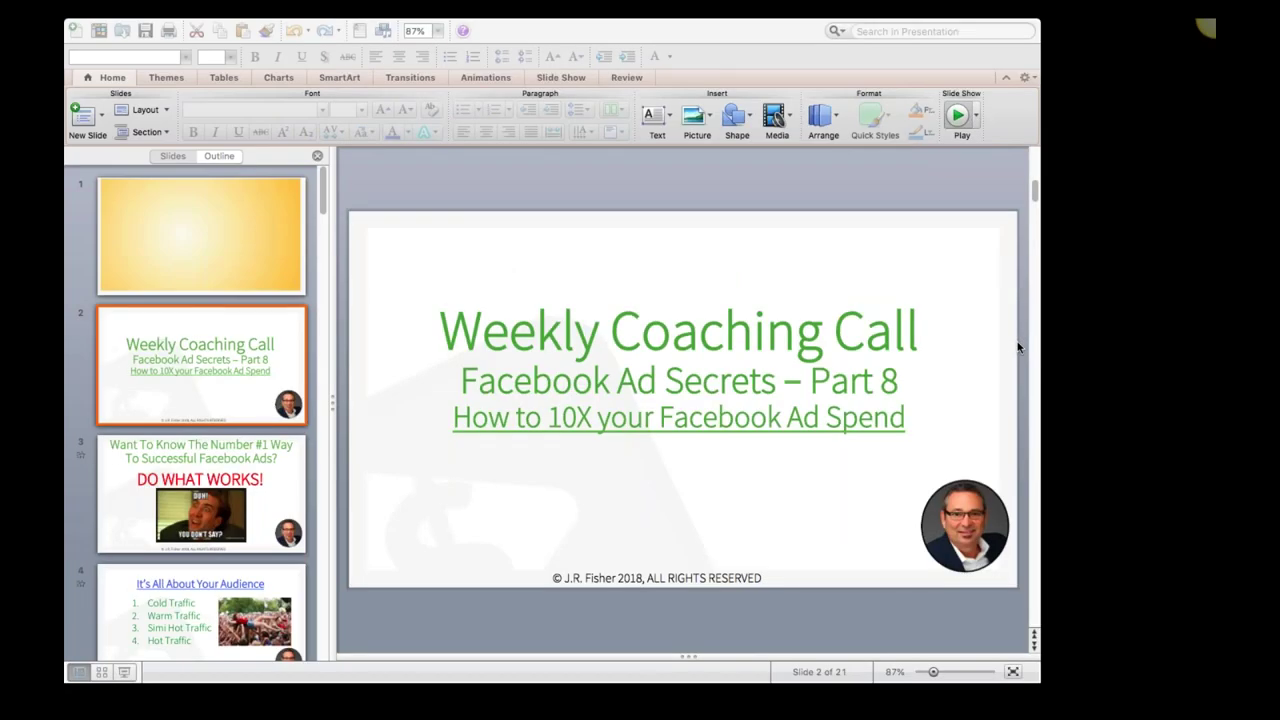
pyautogui.scroll(-10, 196, 458)
pyautogui.scroll(10, 196, 458)
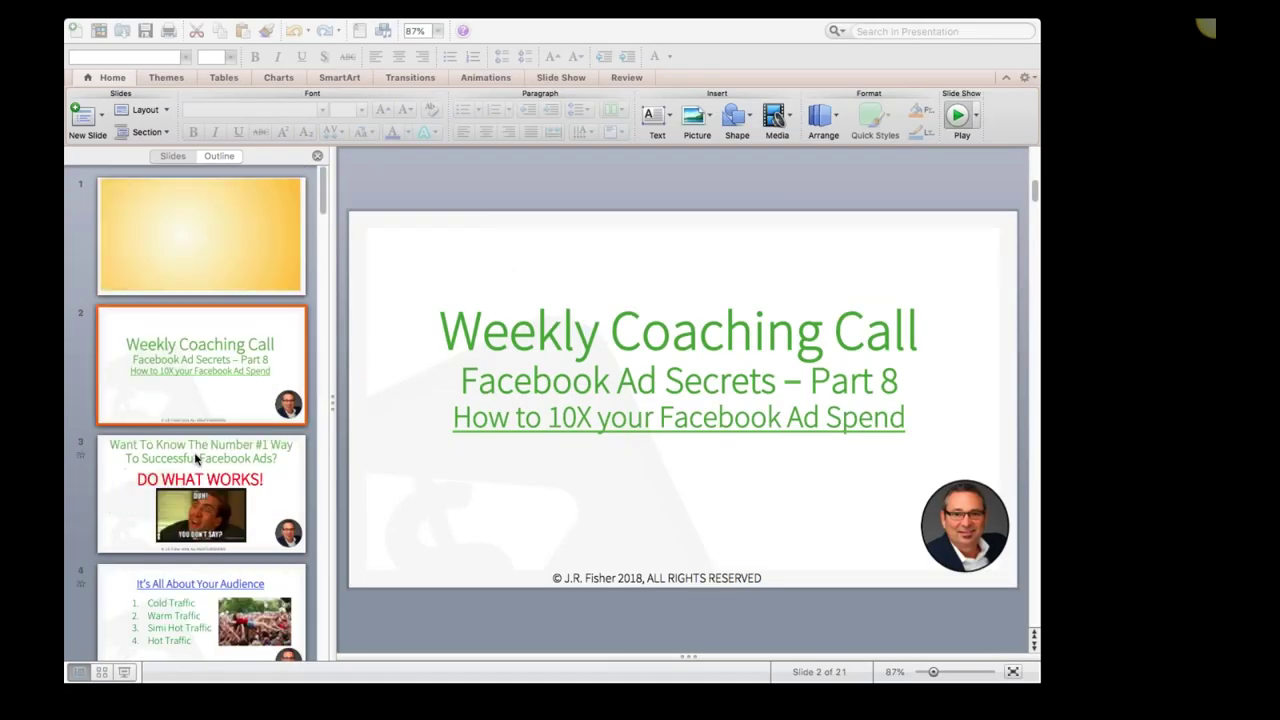